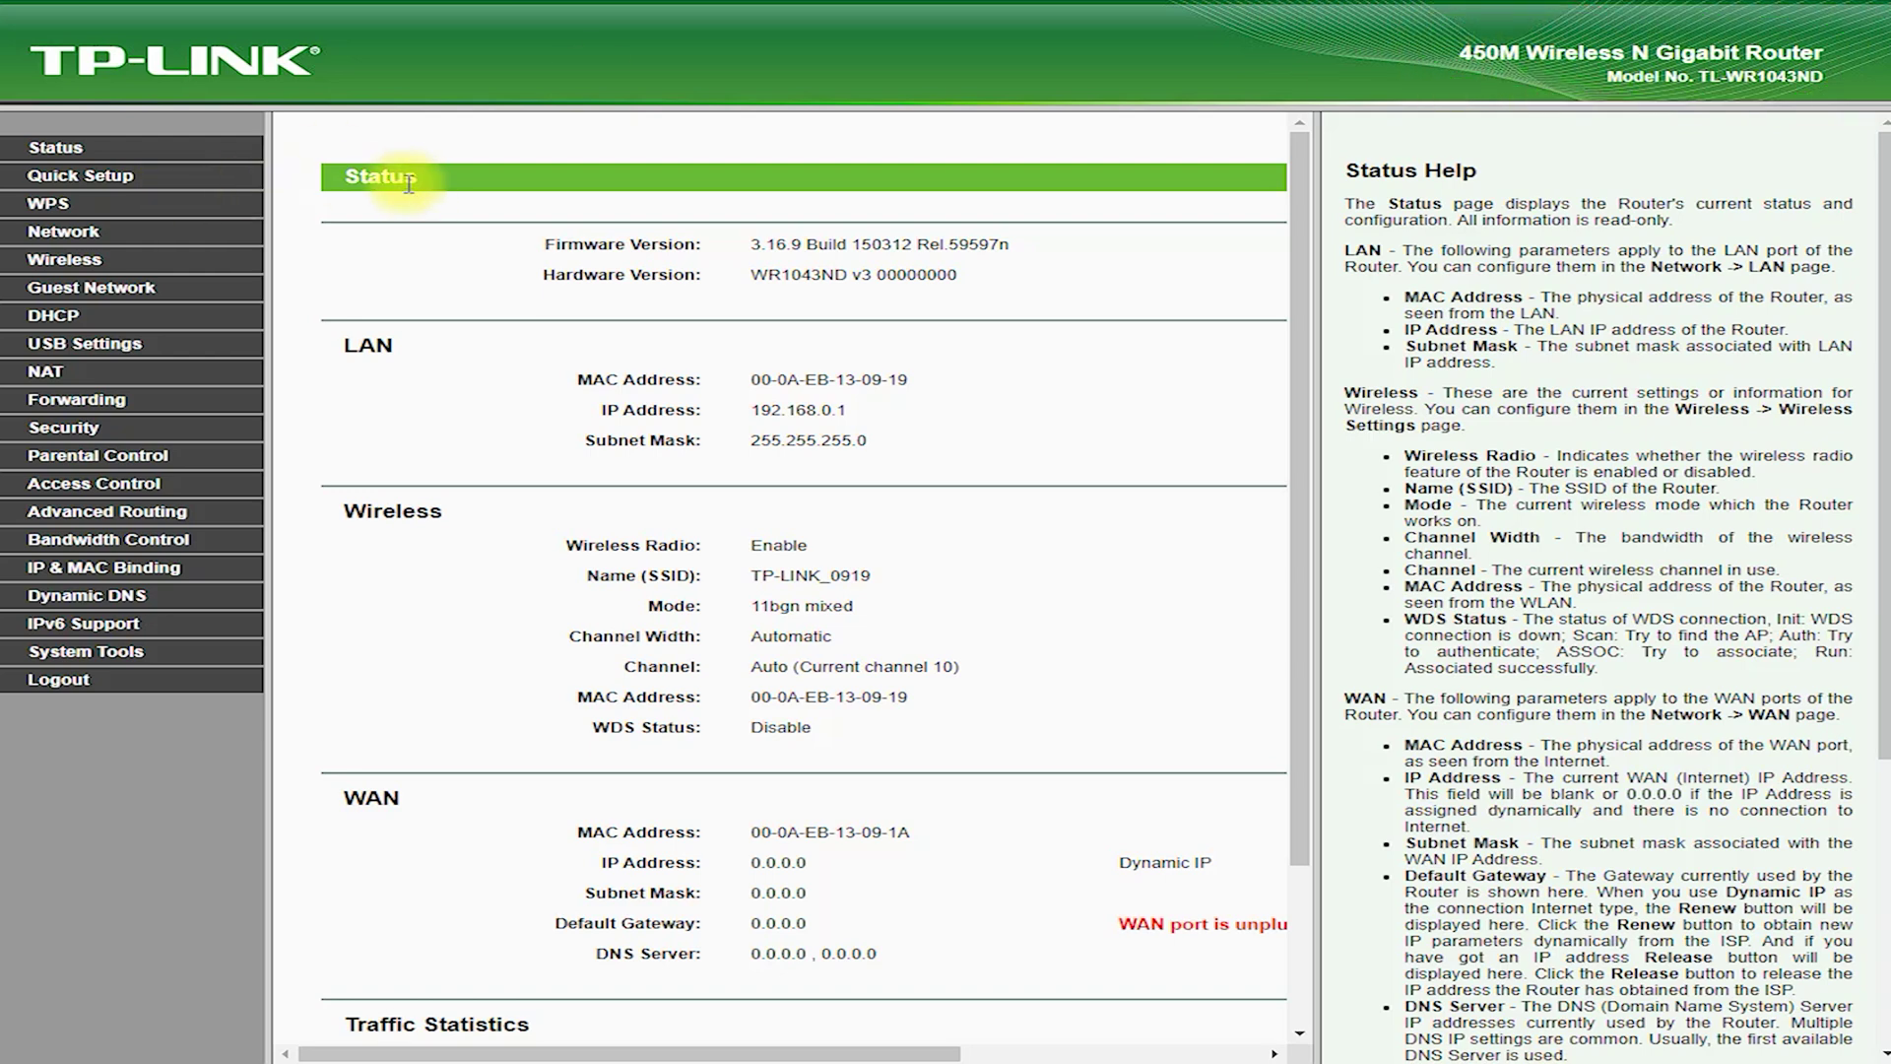
# Start the Quick Setup wizard and view its WAN connection type choices.
pyautogui.scroll(-2, 448, 285)
pyautogui.scroll(2, 473, 311)
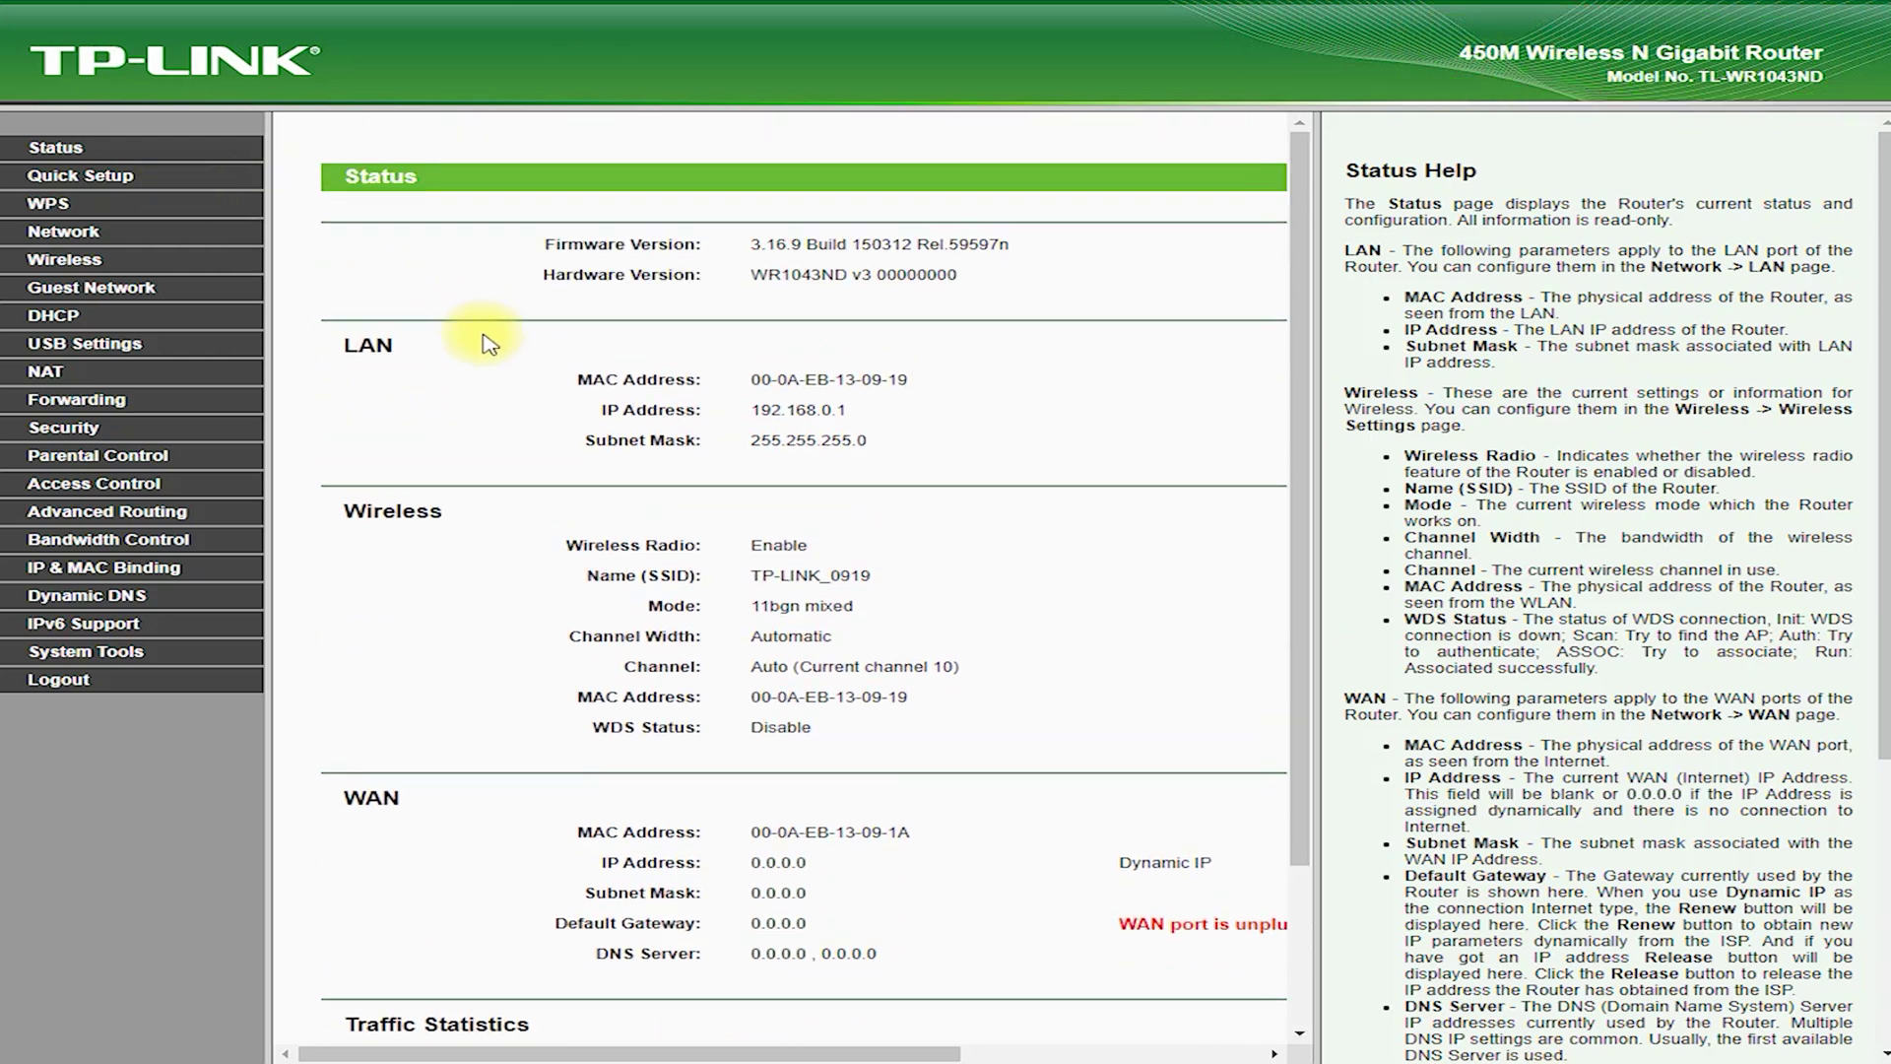
pyautogui.moveTo(148, 147)
pyautogui.mouseDown()
pyautogui.moveTo(443, 182)
pyautogui.moveTo(315, 148)
pyautogui.mouseUp()
pyautogui.moveTo(389, 326); pyautogui.dragTo(379, 384)
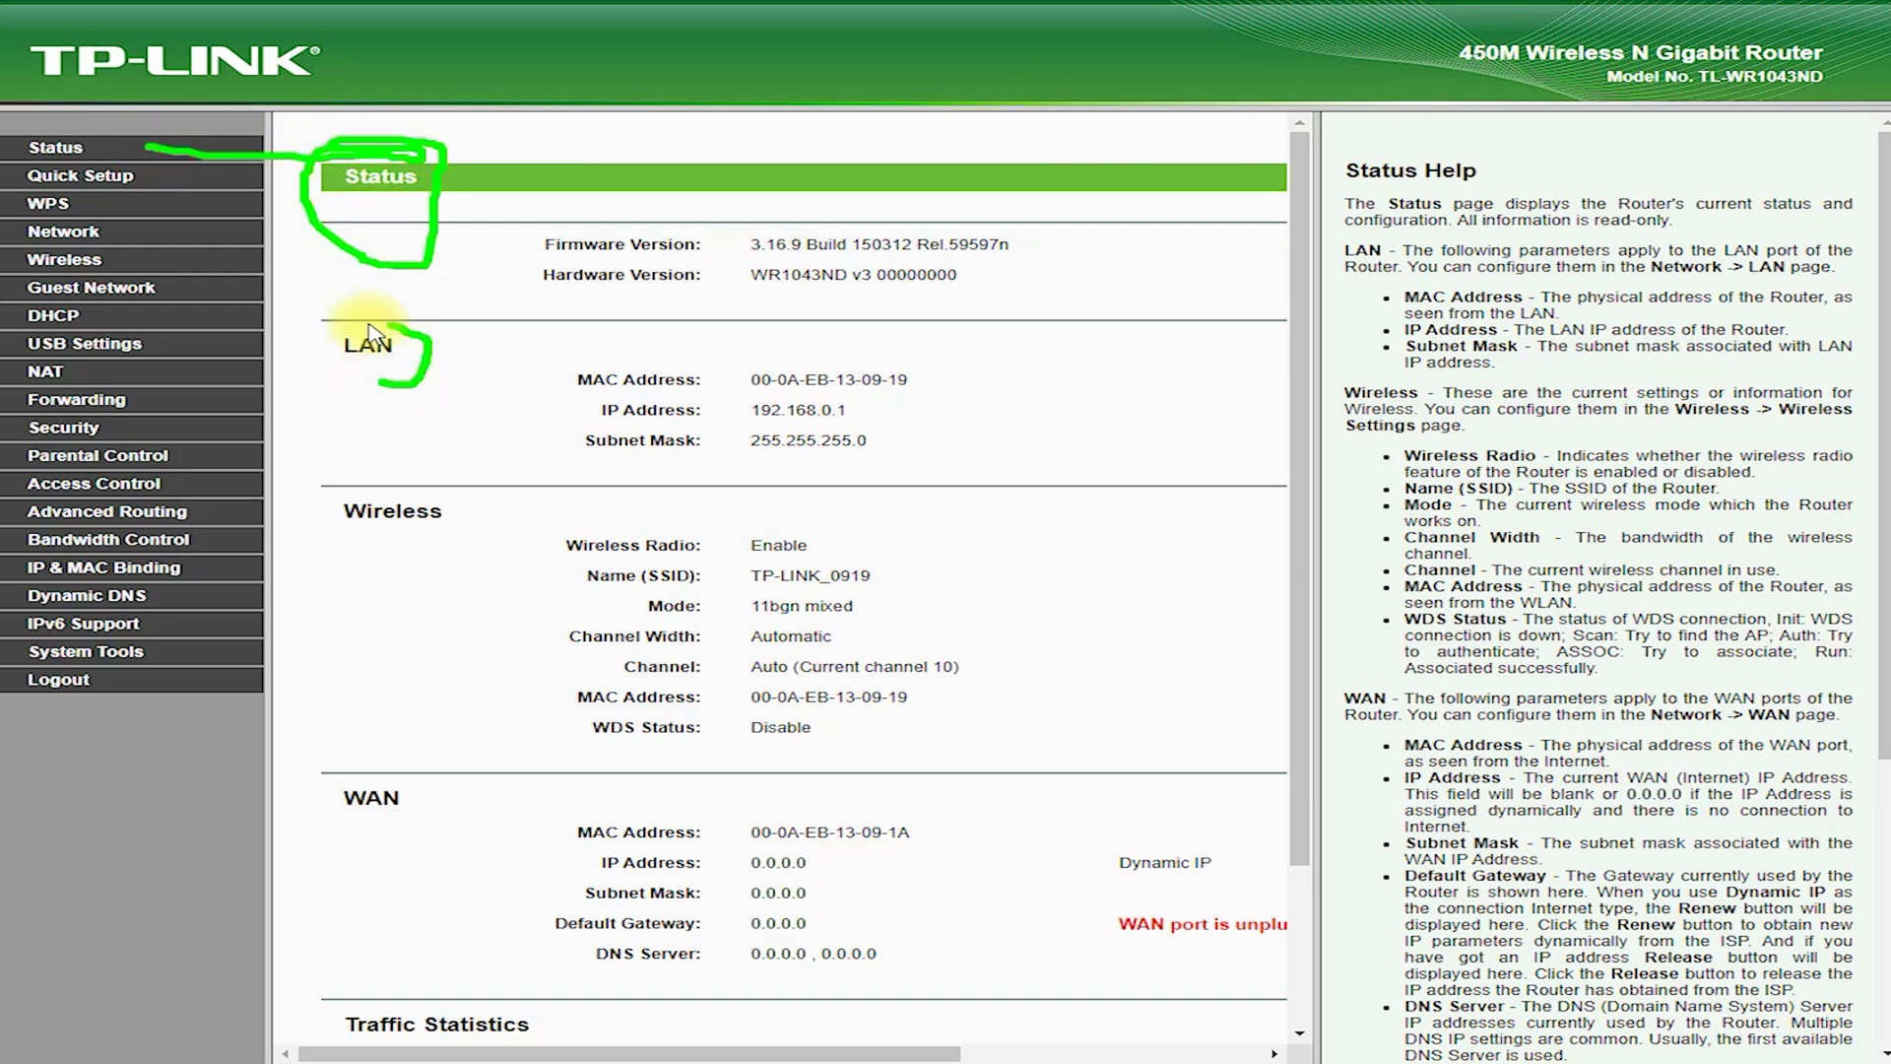
pyautogui.moveTo(335, 538); pyautogui.dragTo(489, 536)
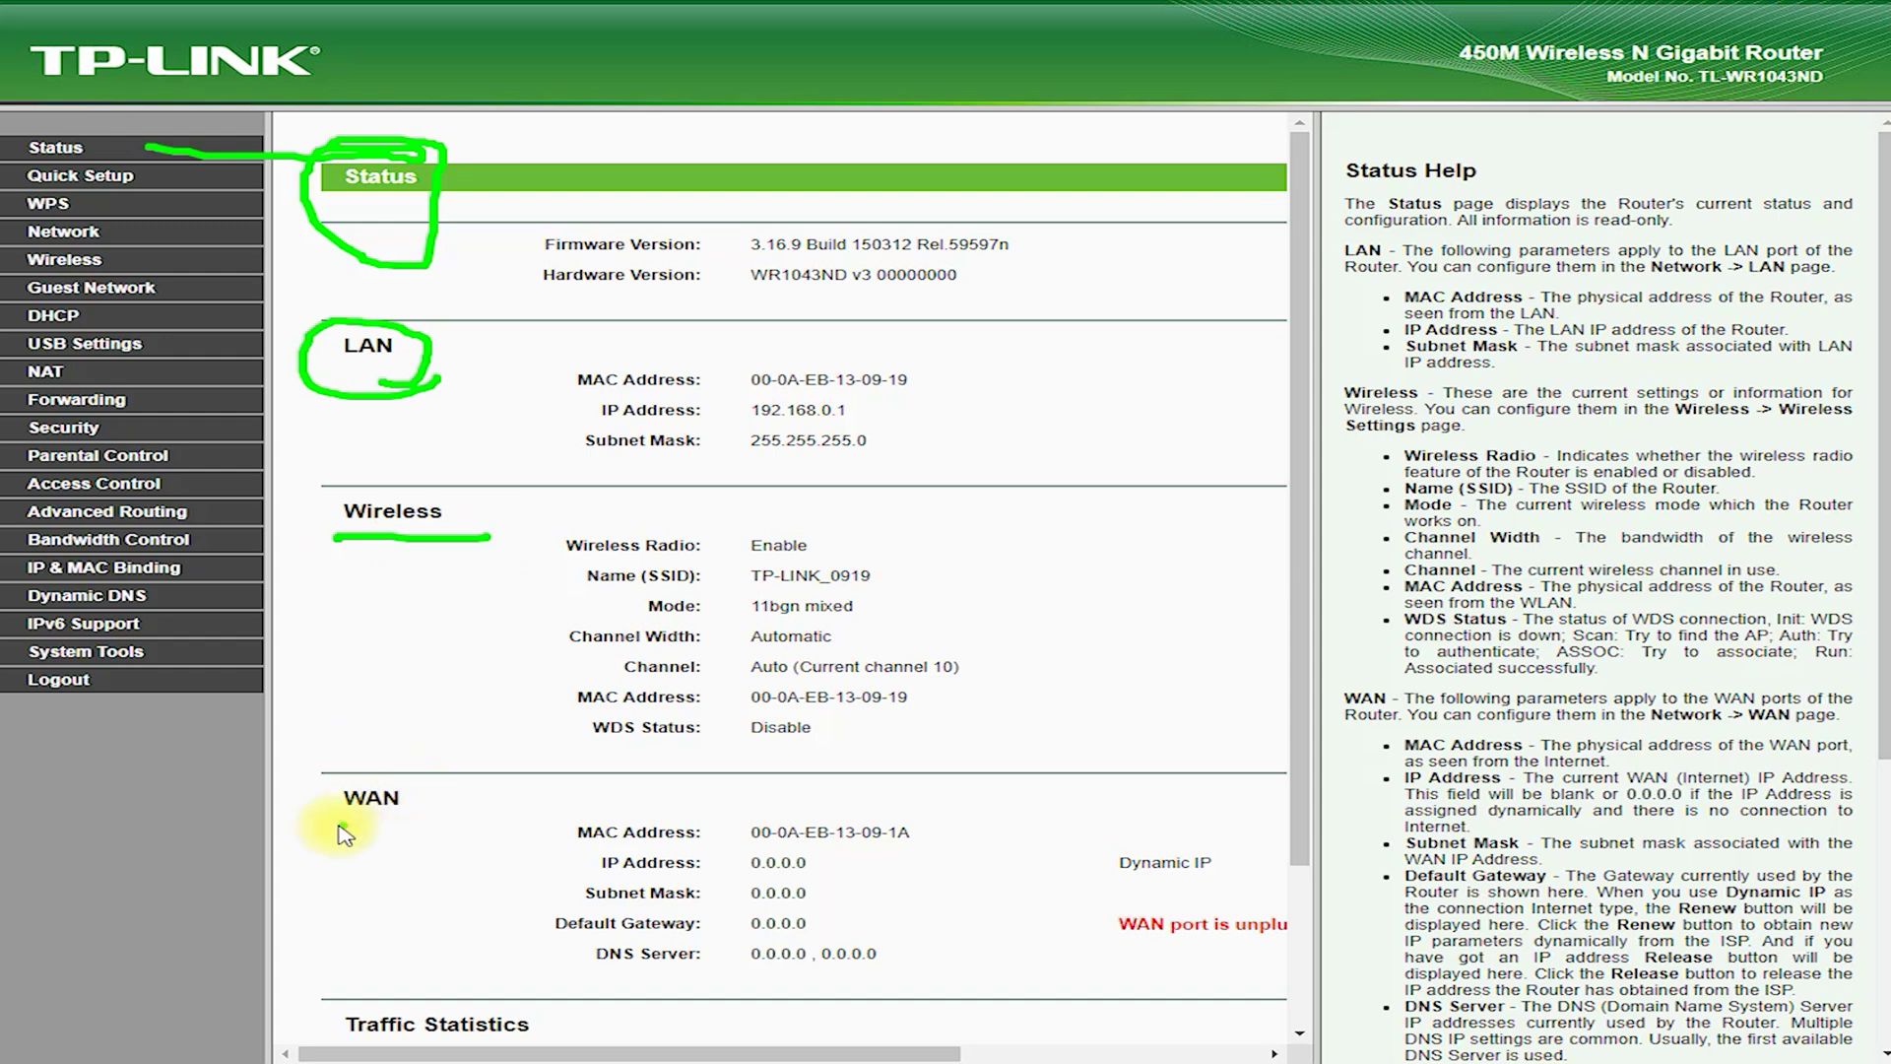
pyautogui.press('Escape')
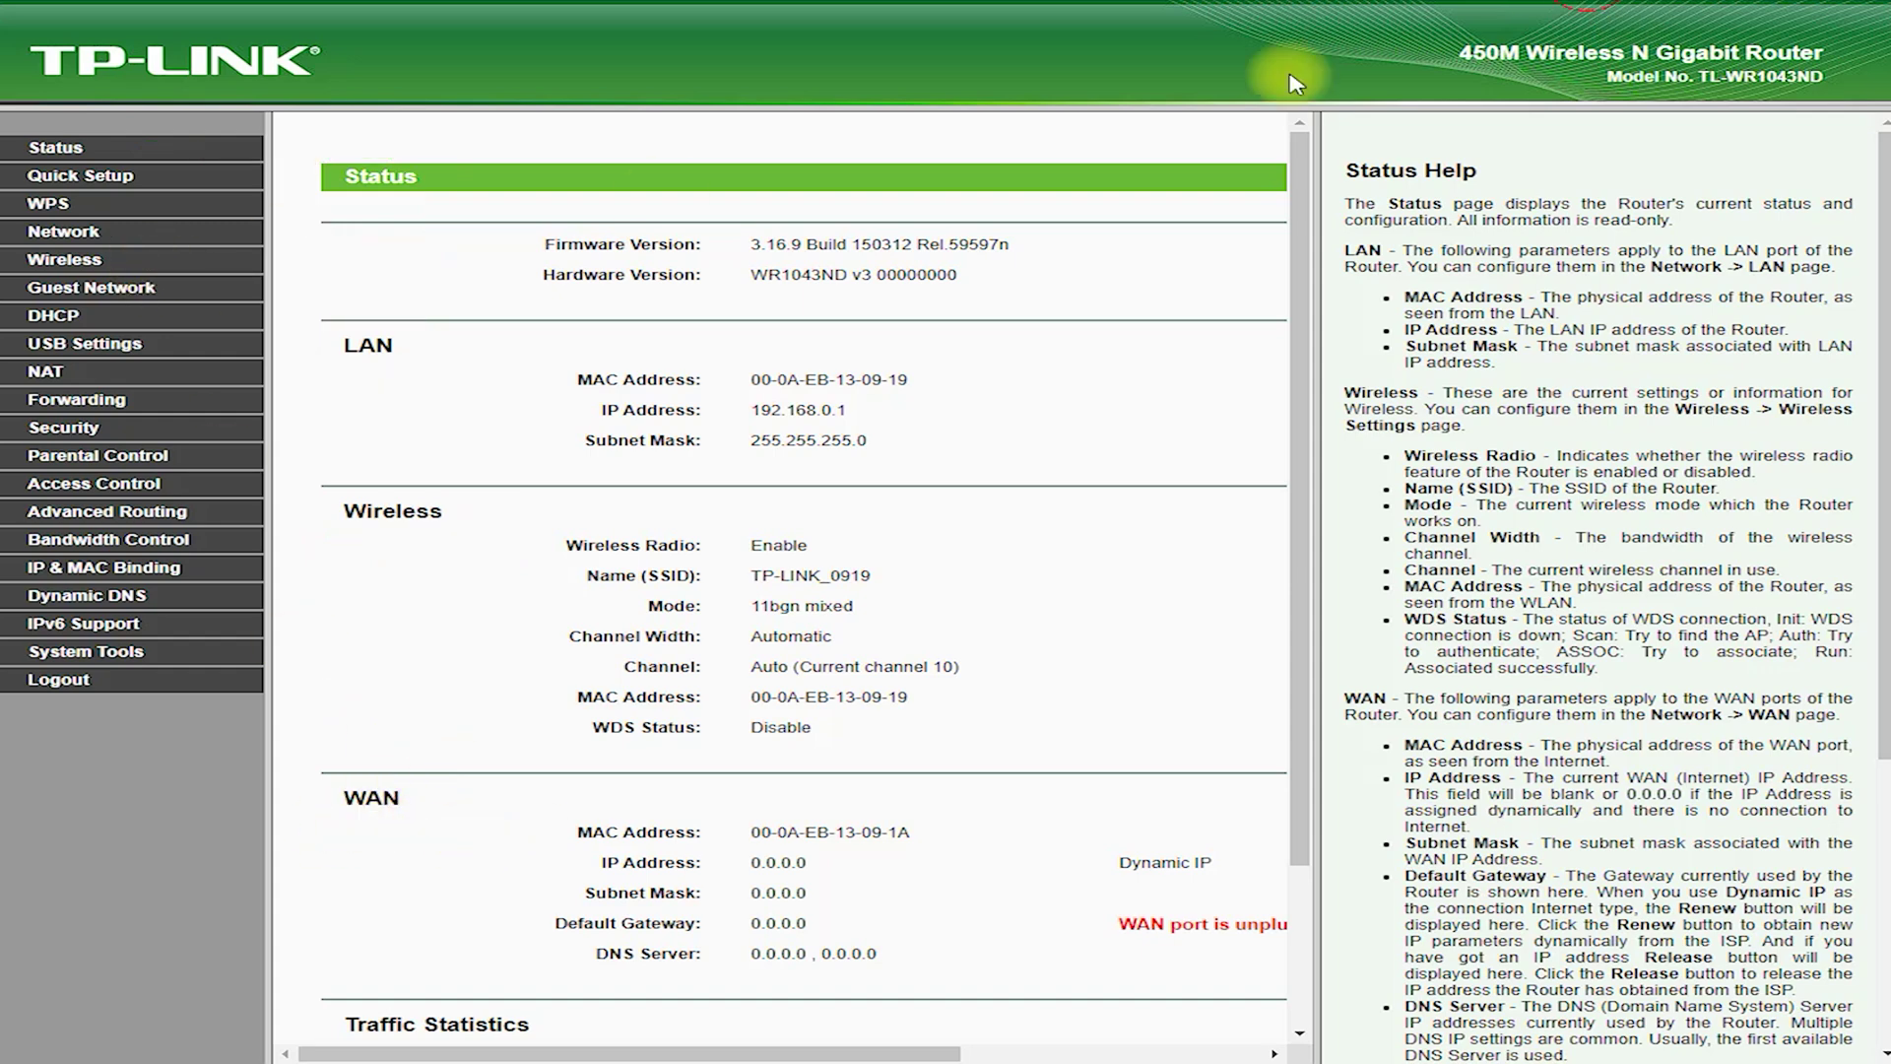
pyautogui.click(108, 175)
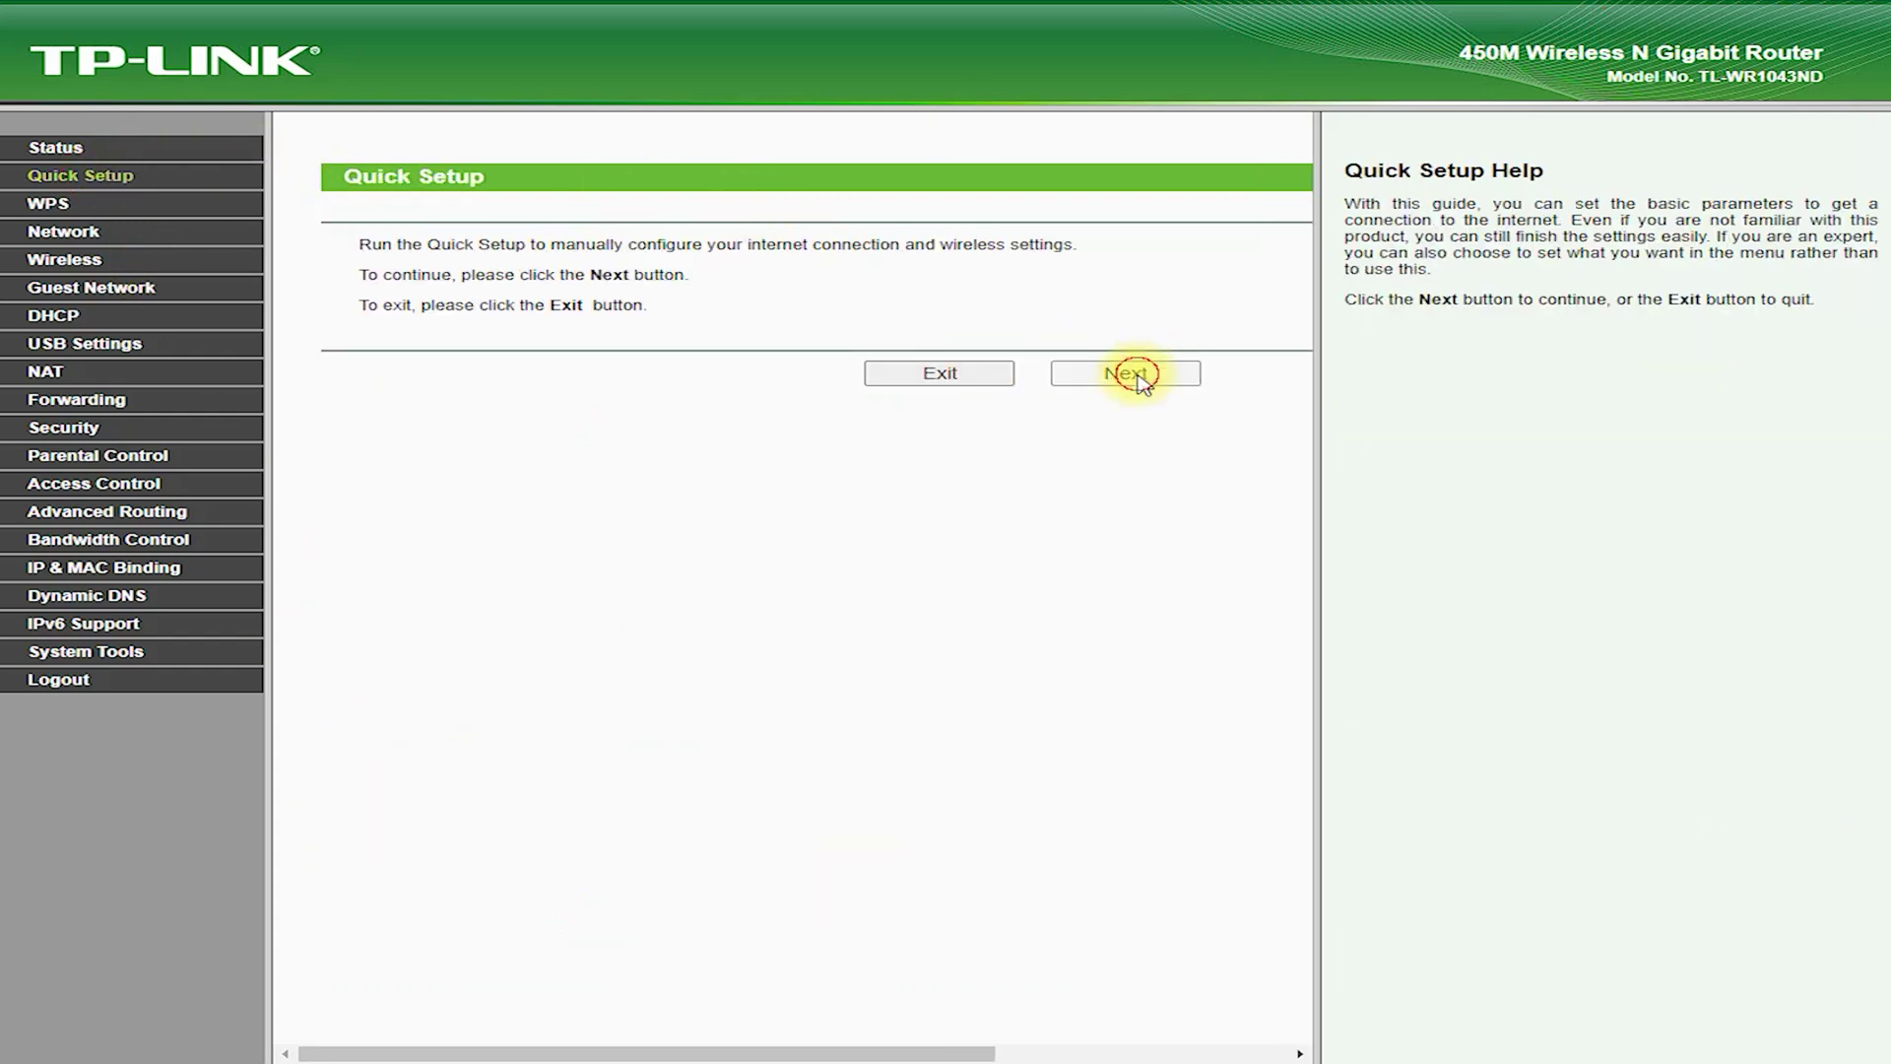
pyautogui.click(1138, 379)
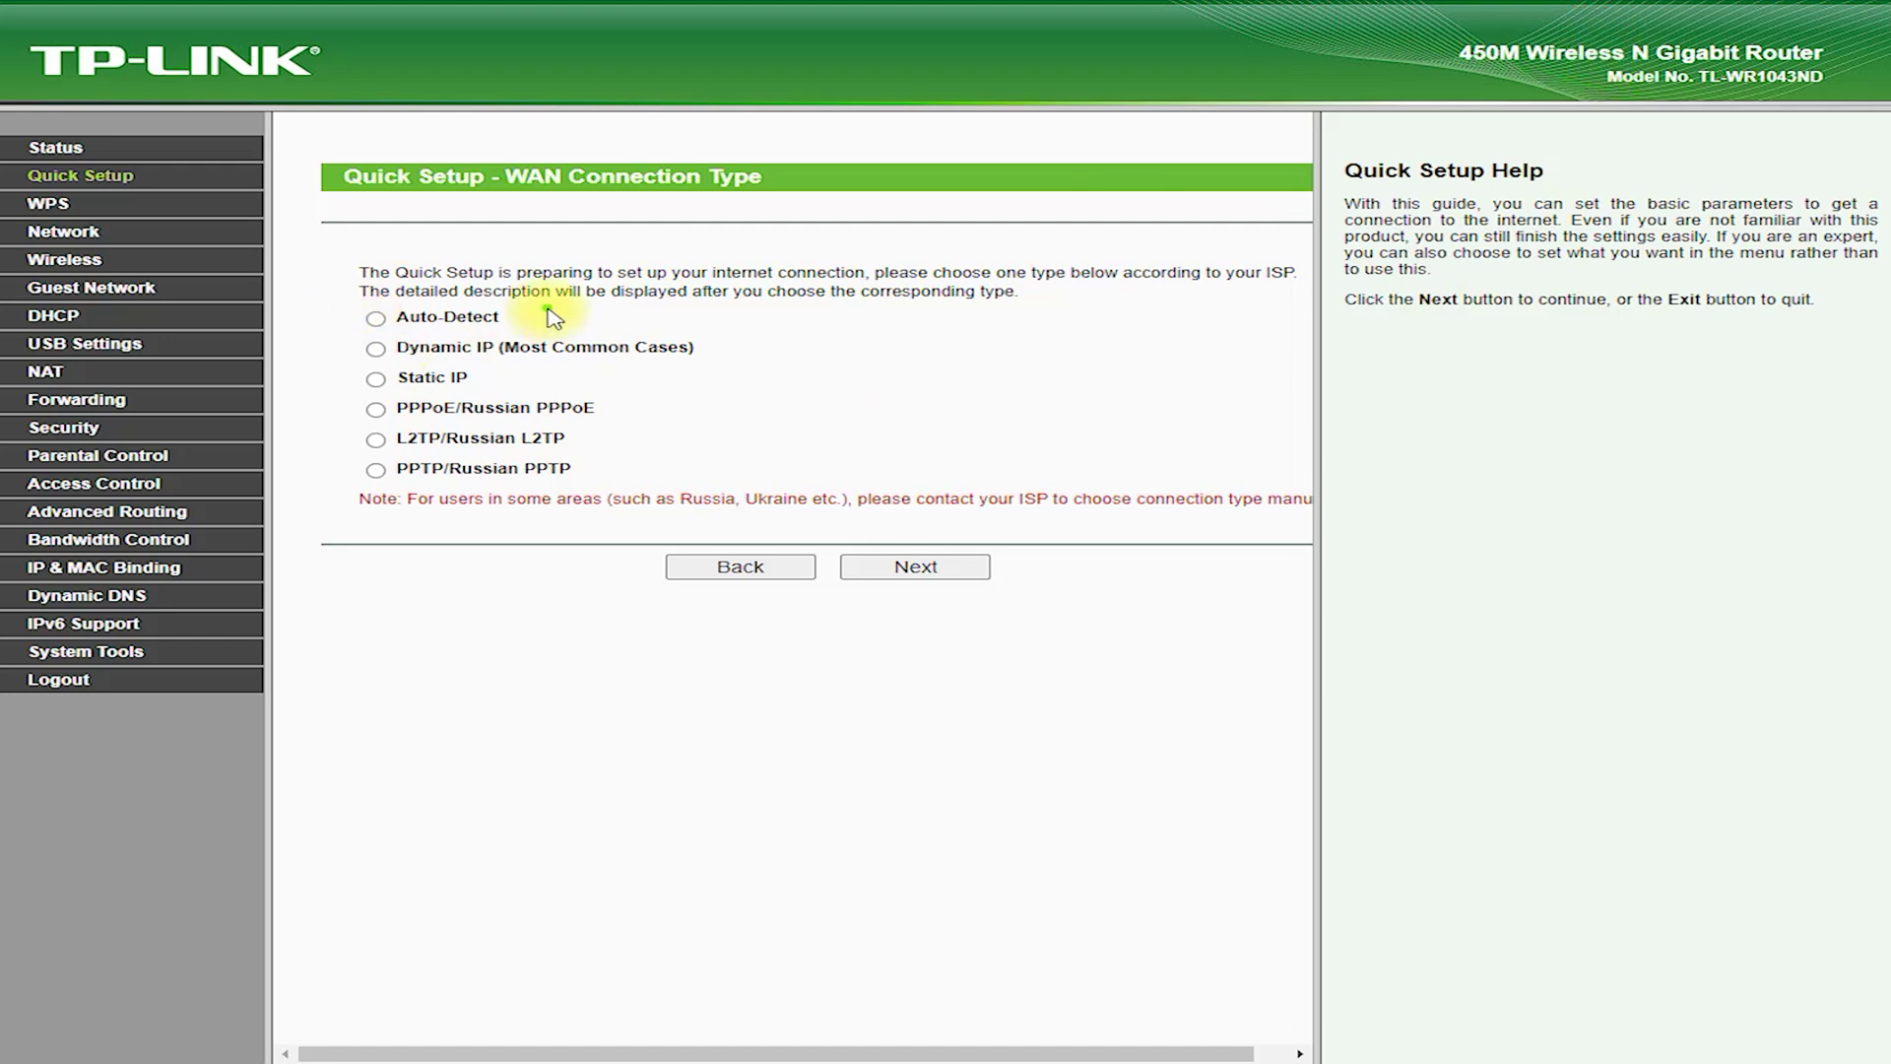
pyautogui.moveTo(549, 313); pyautogui.dragTo(497, 271)
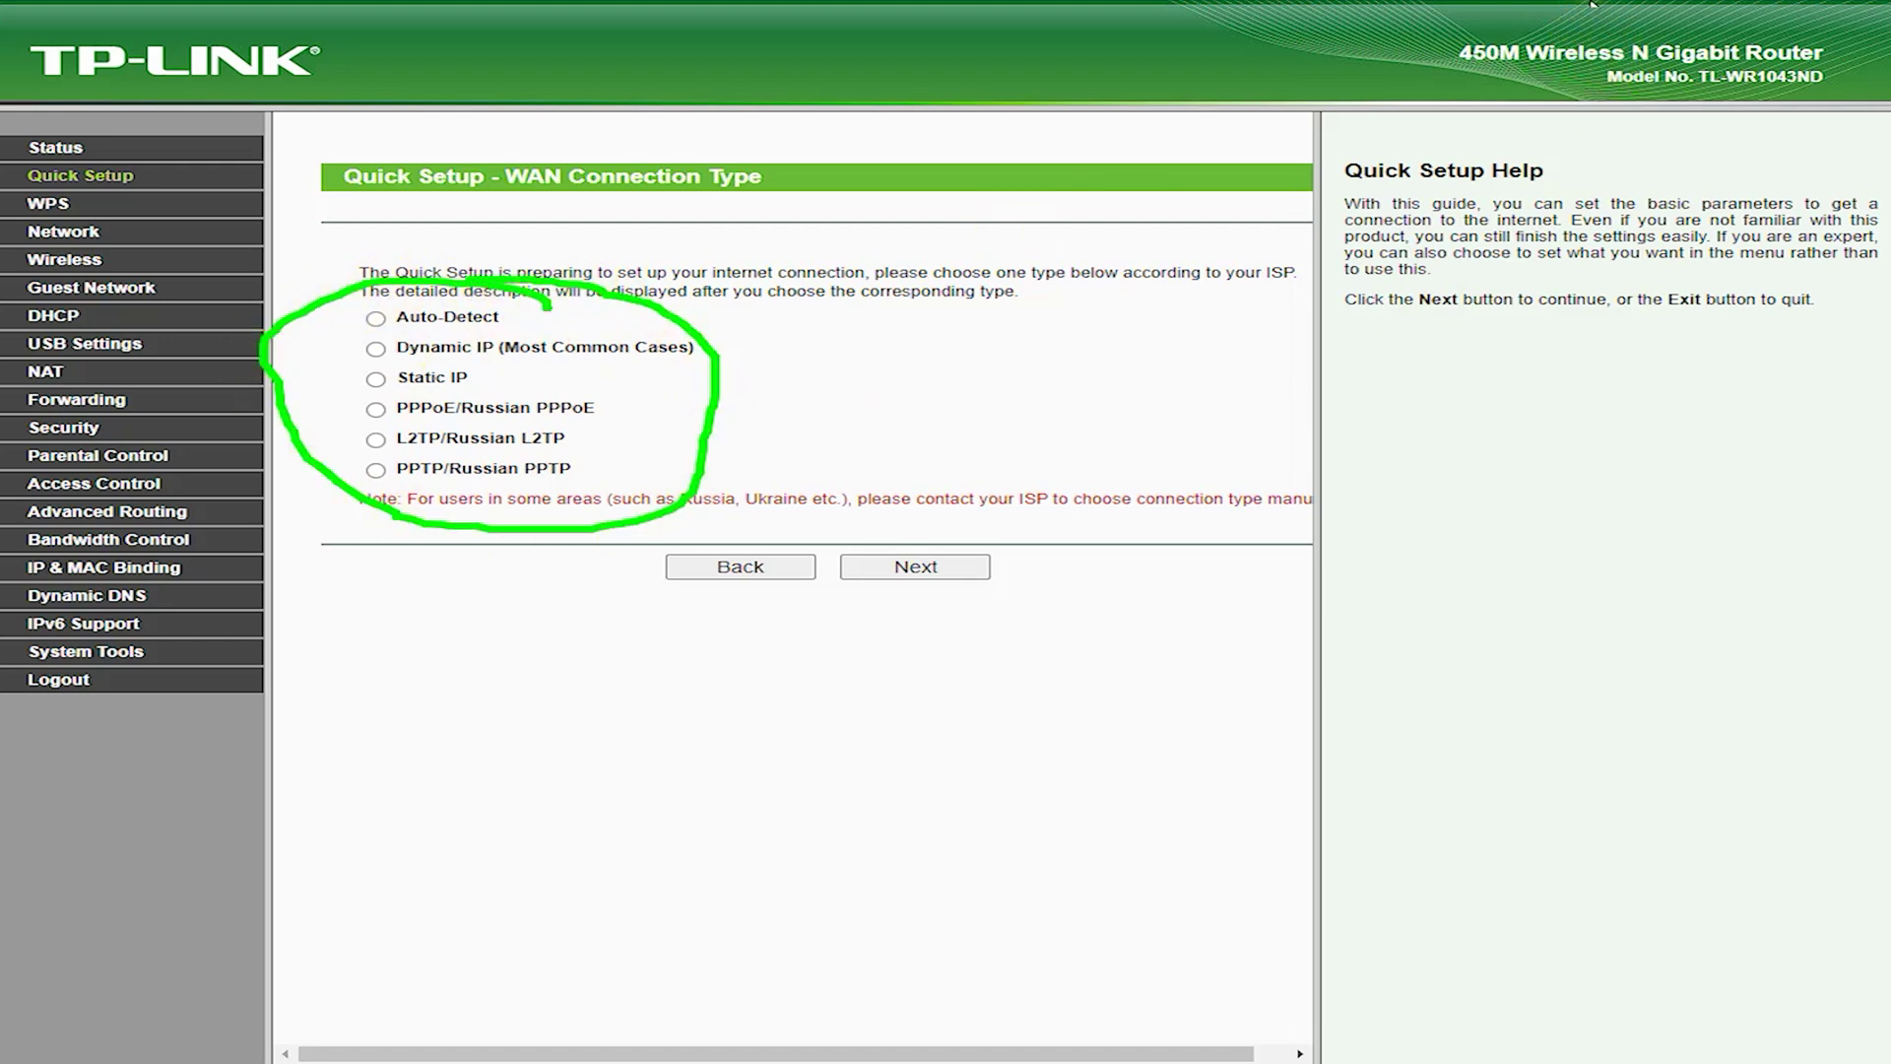
# View the WPS page, which shows WPS enabled.
pyautogui.click(59, 204)
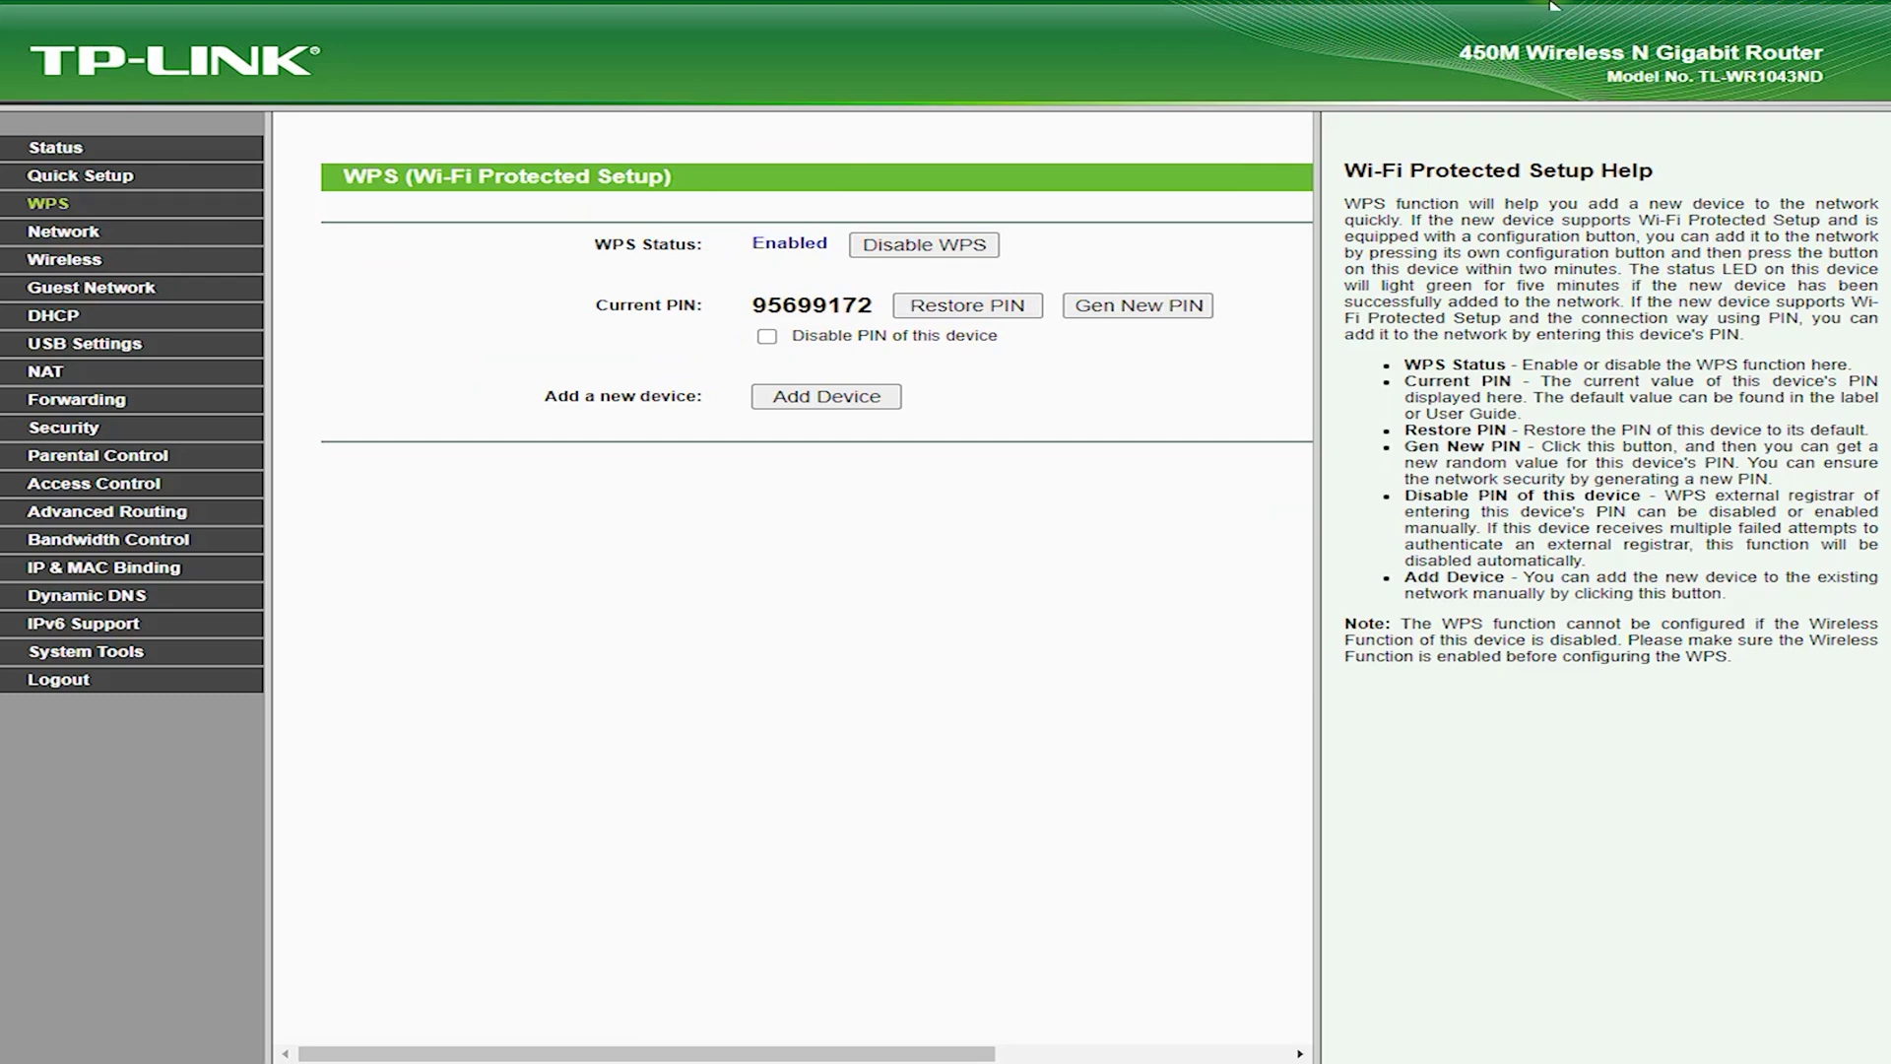
pyautogui.moveTo(755, 295); pyautogui.dragTo(980, 279)
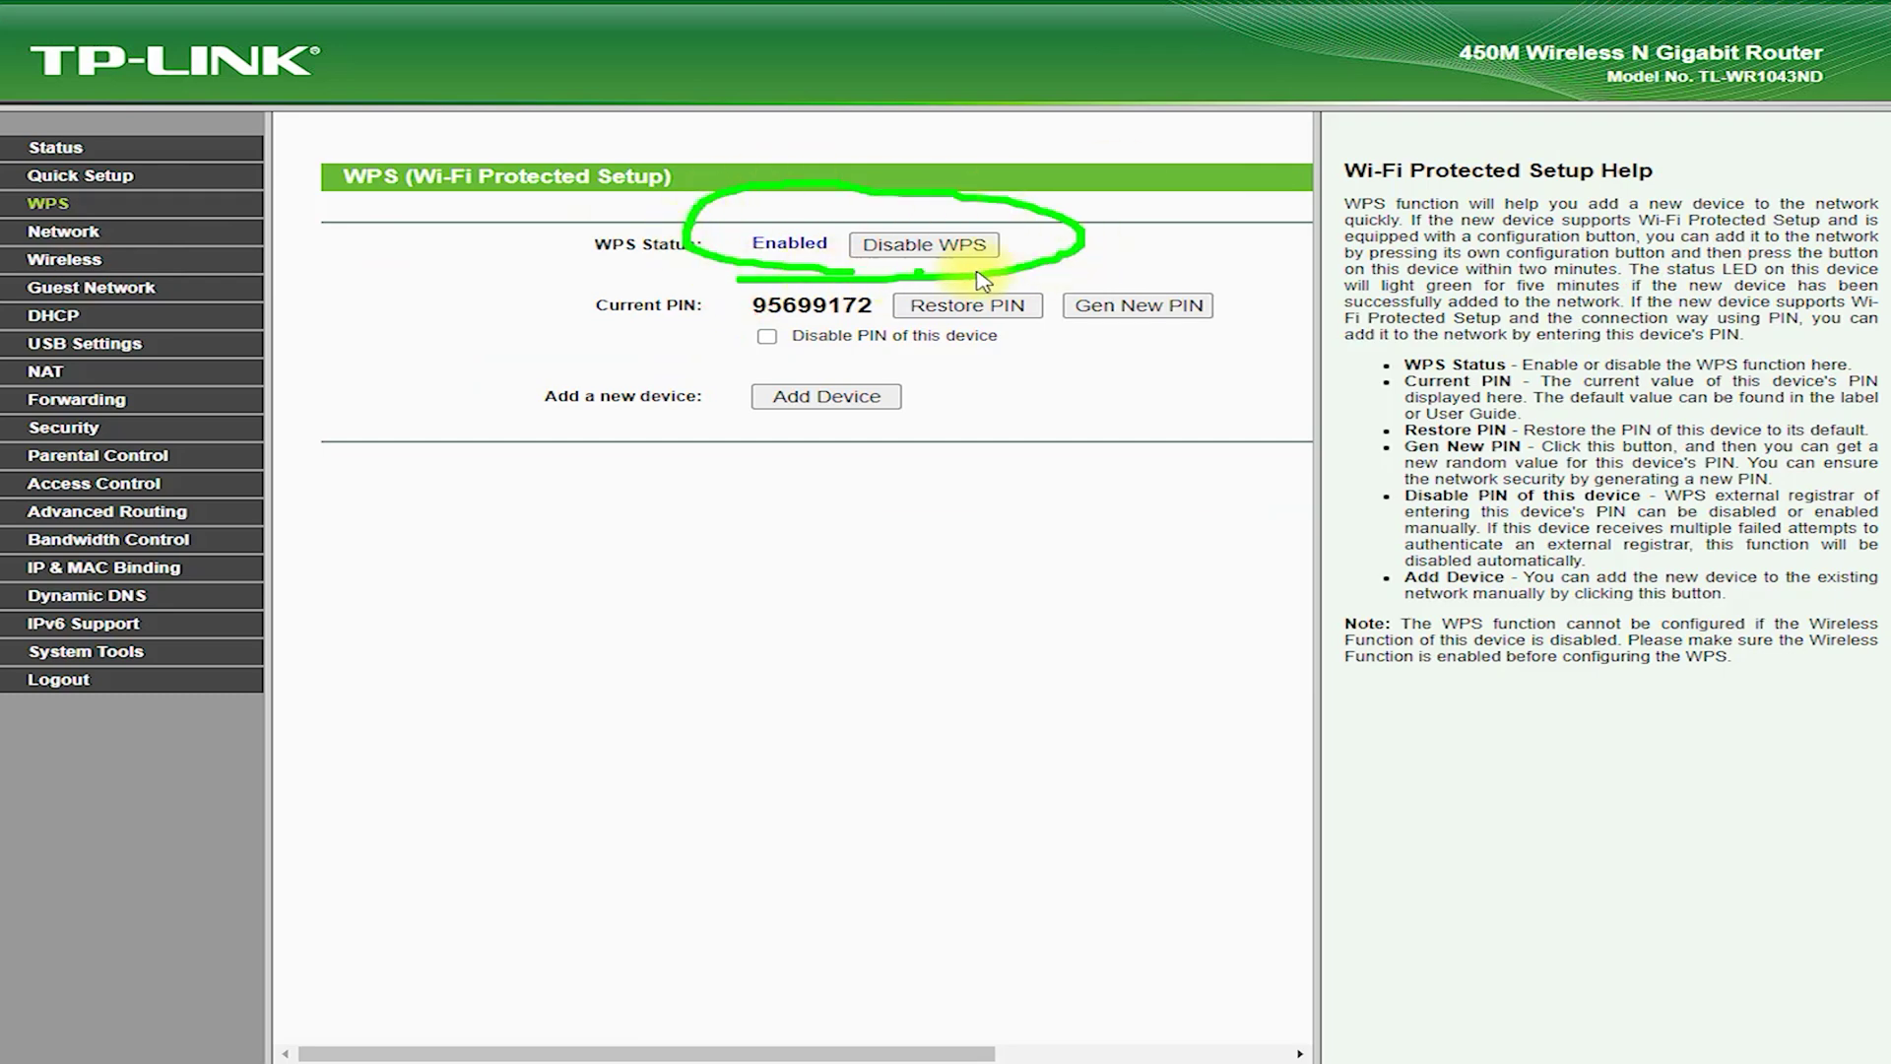
pyautogui.moveTo(898, 209); pyautogui.dragTo(1074, 173)
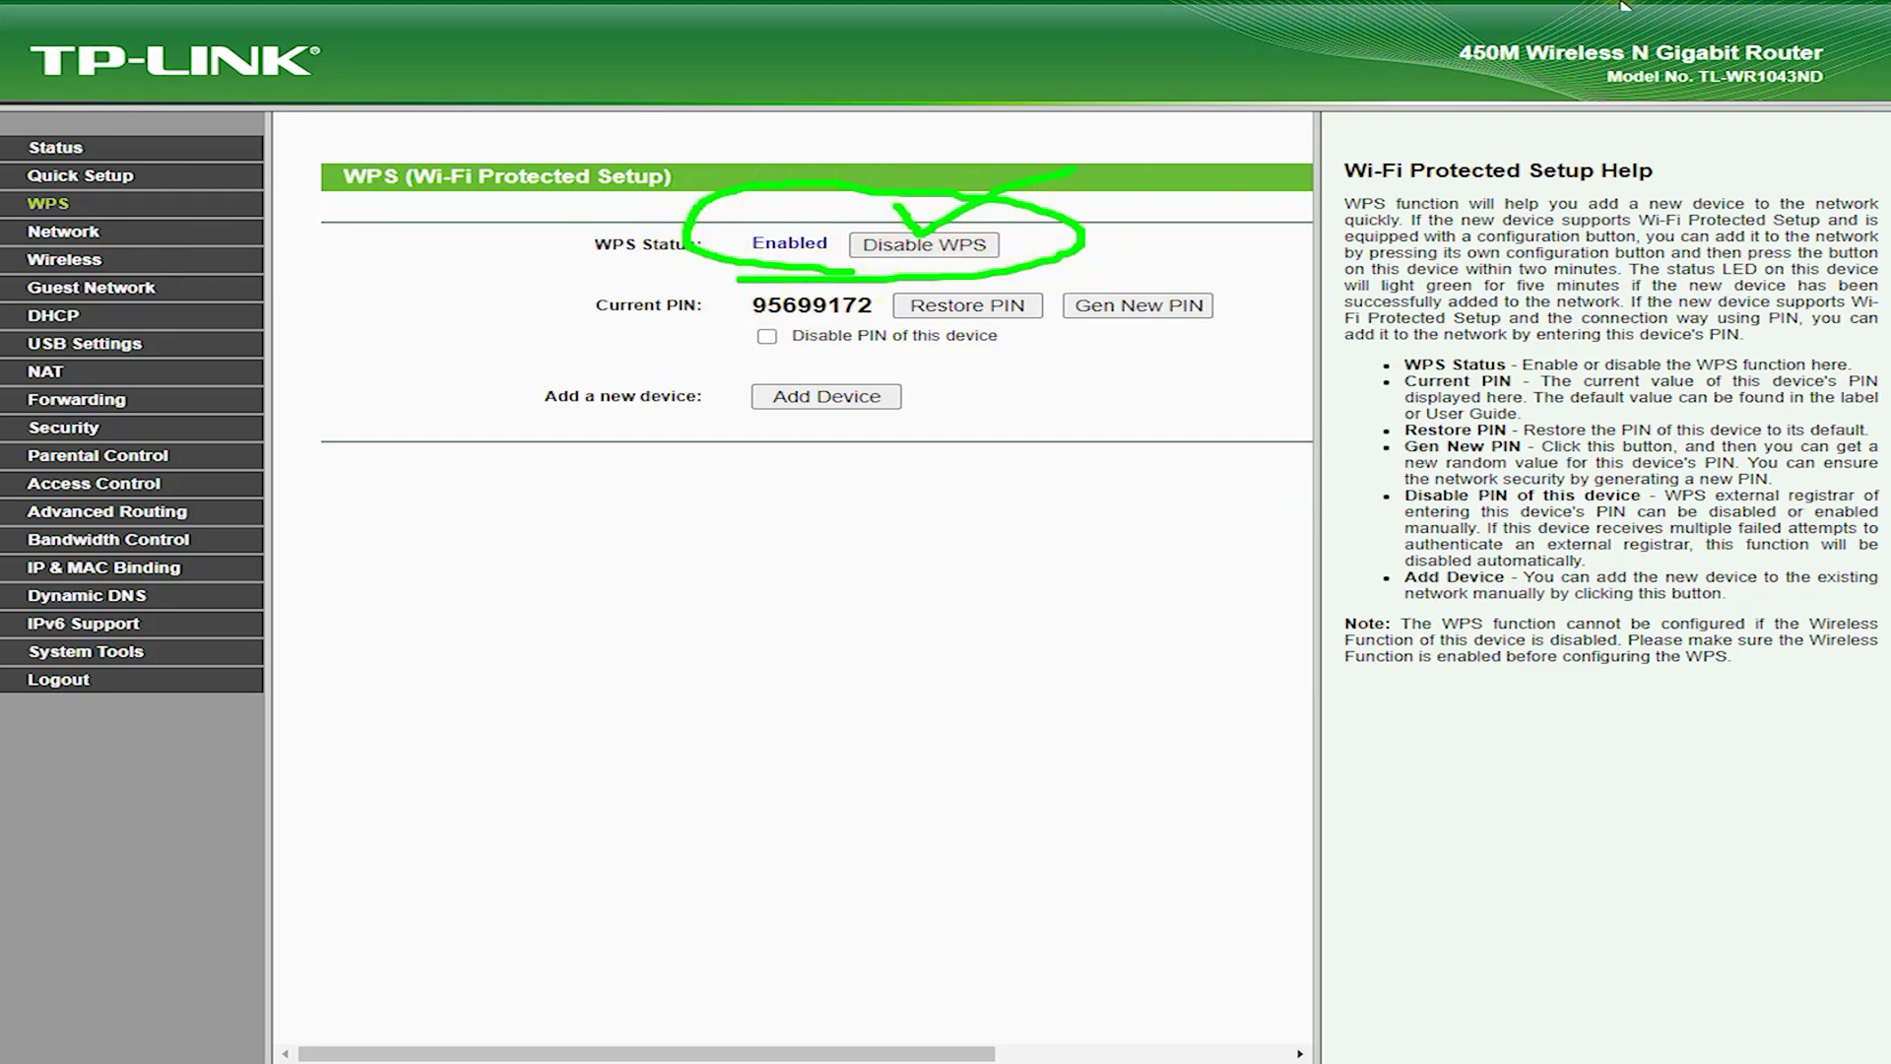
pyautogui.click(61, 232)
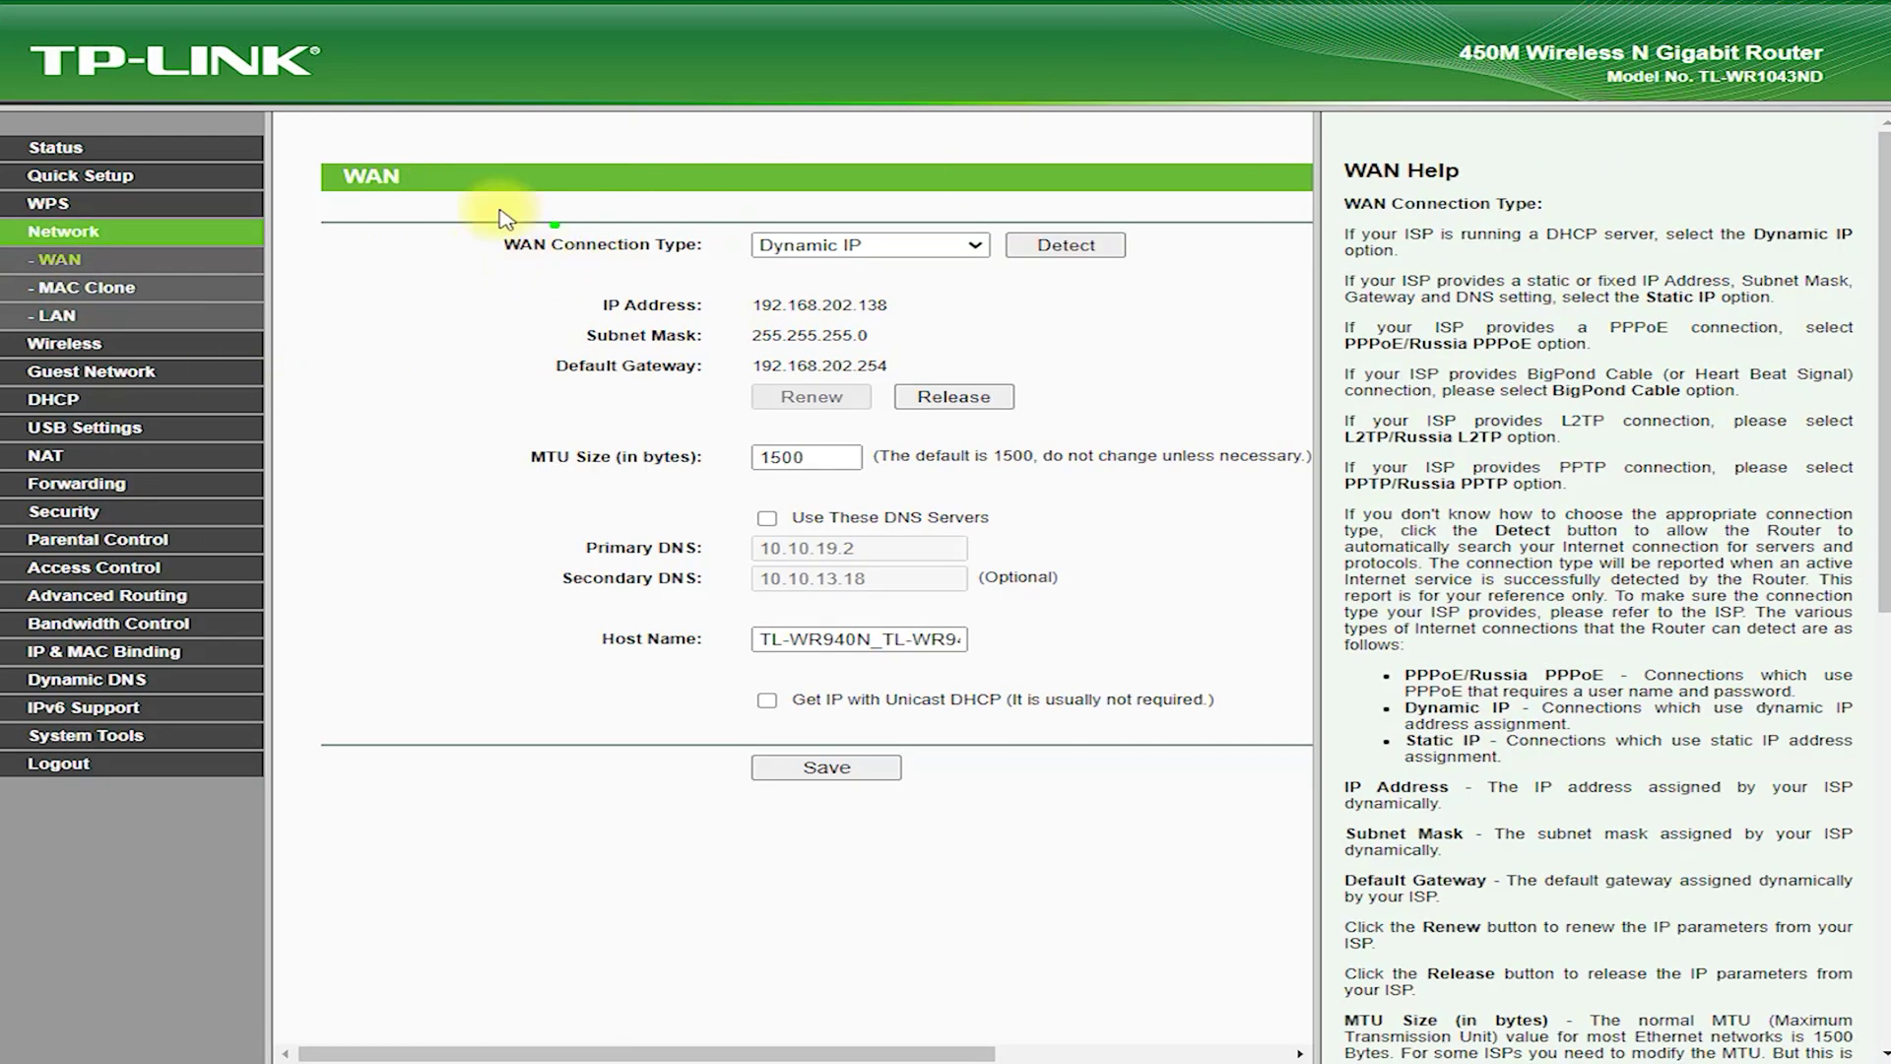
# Review the WAN page, keeping Dynamic IP as the connection type.
pyautogui.moveTo(438, 182); pyautogui.dragTo(345, 217)
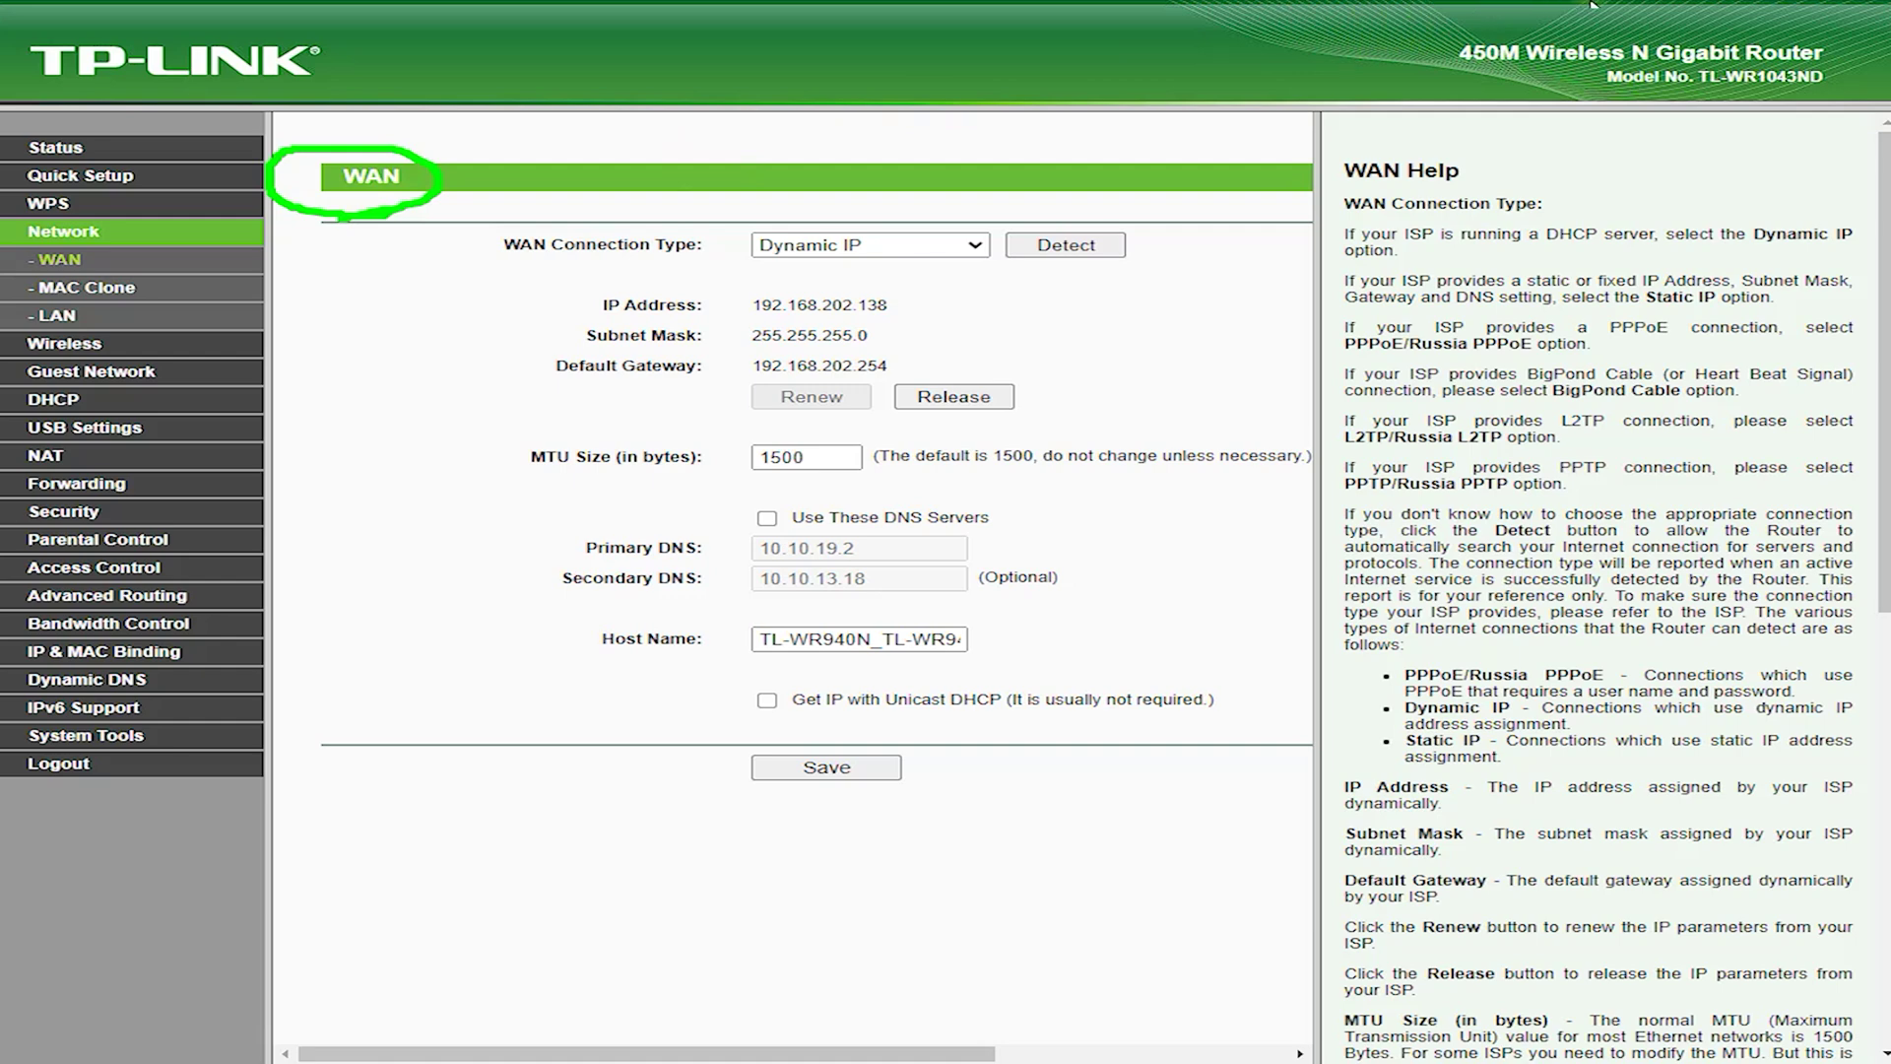
pyautogui.click(918, 244)
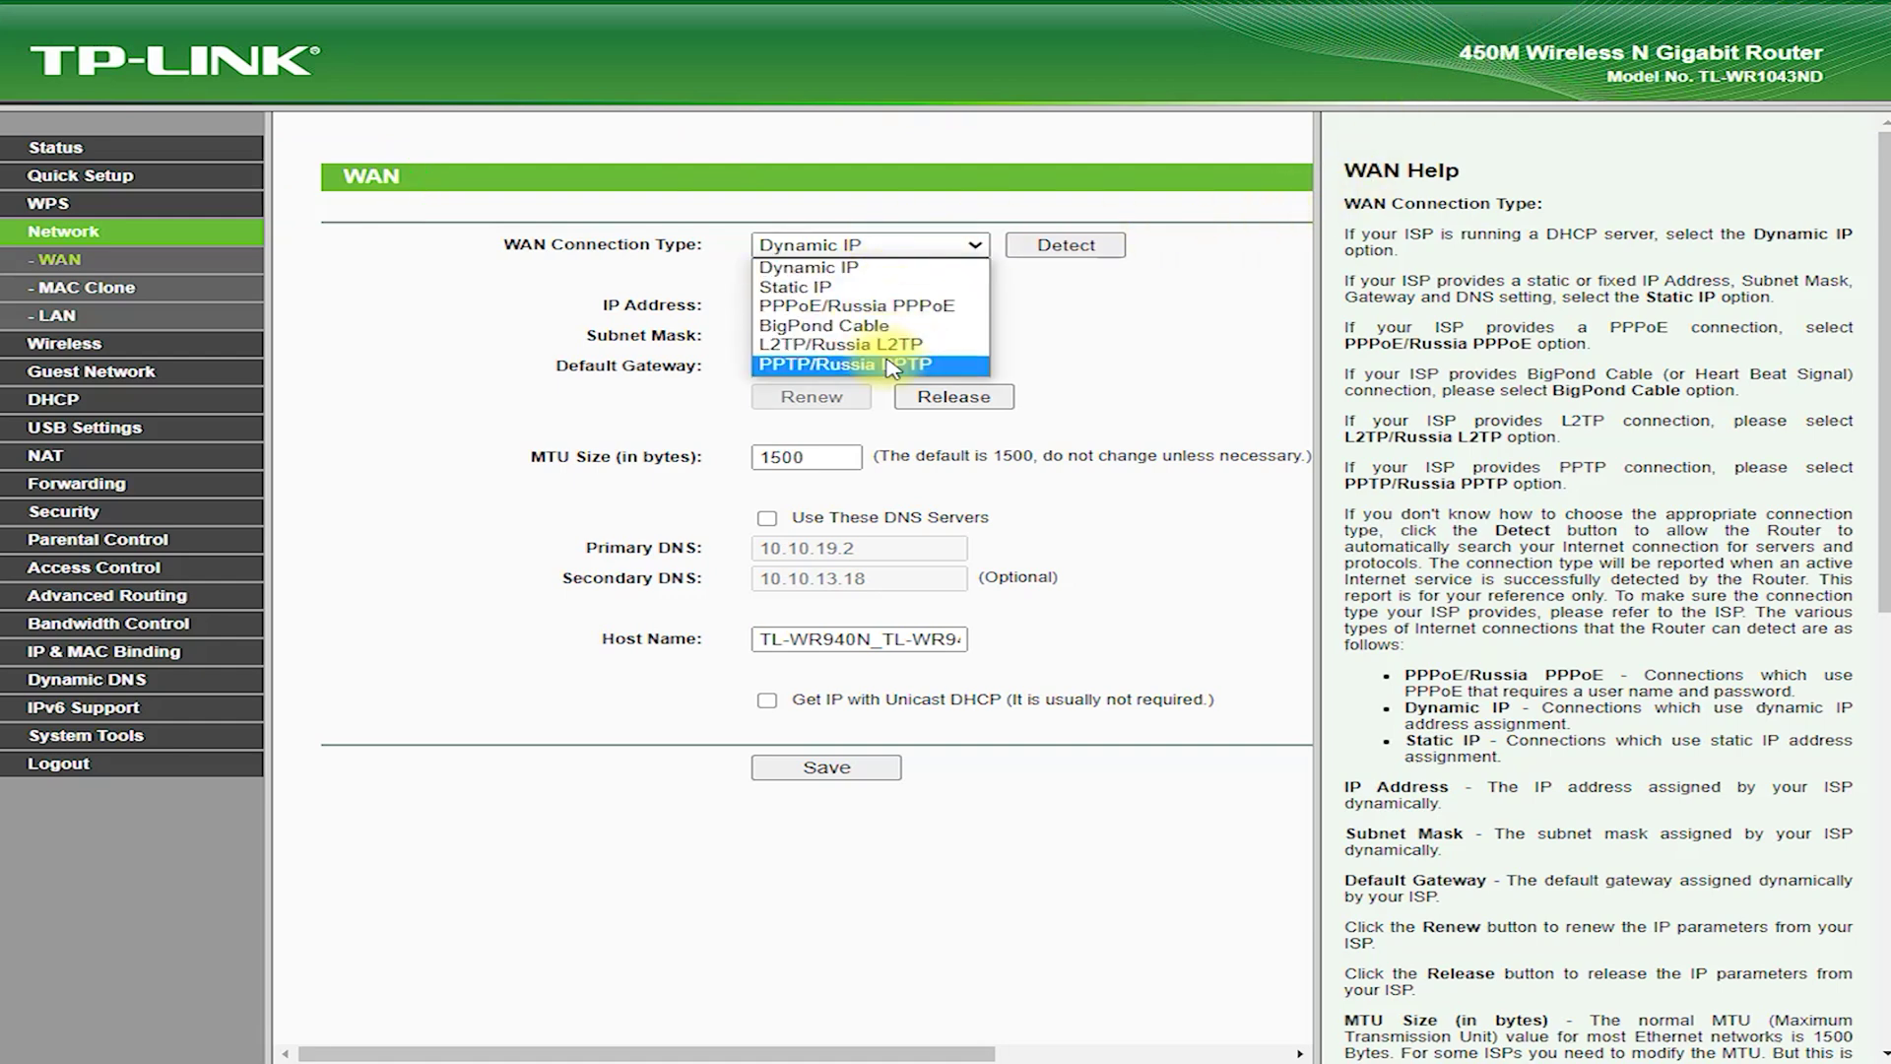
pyautogui.click(1735, 4)
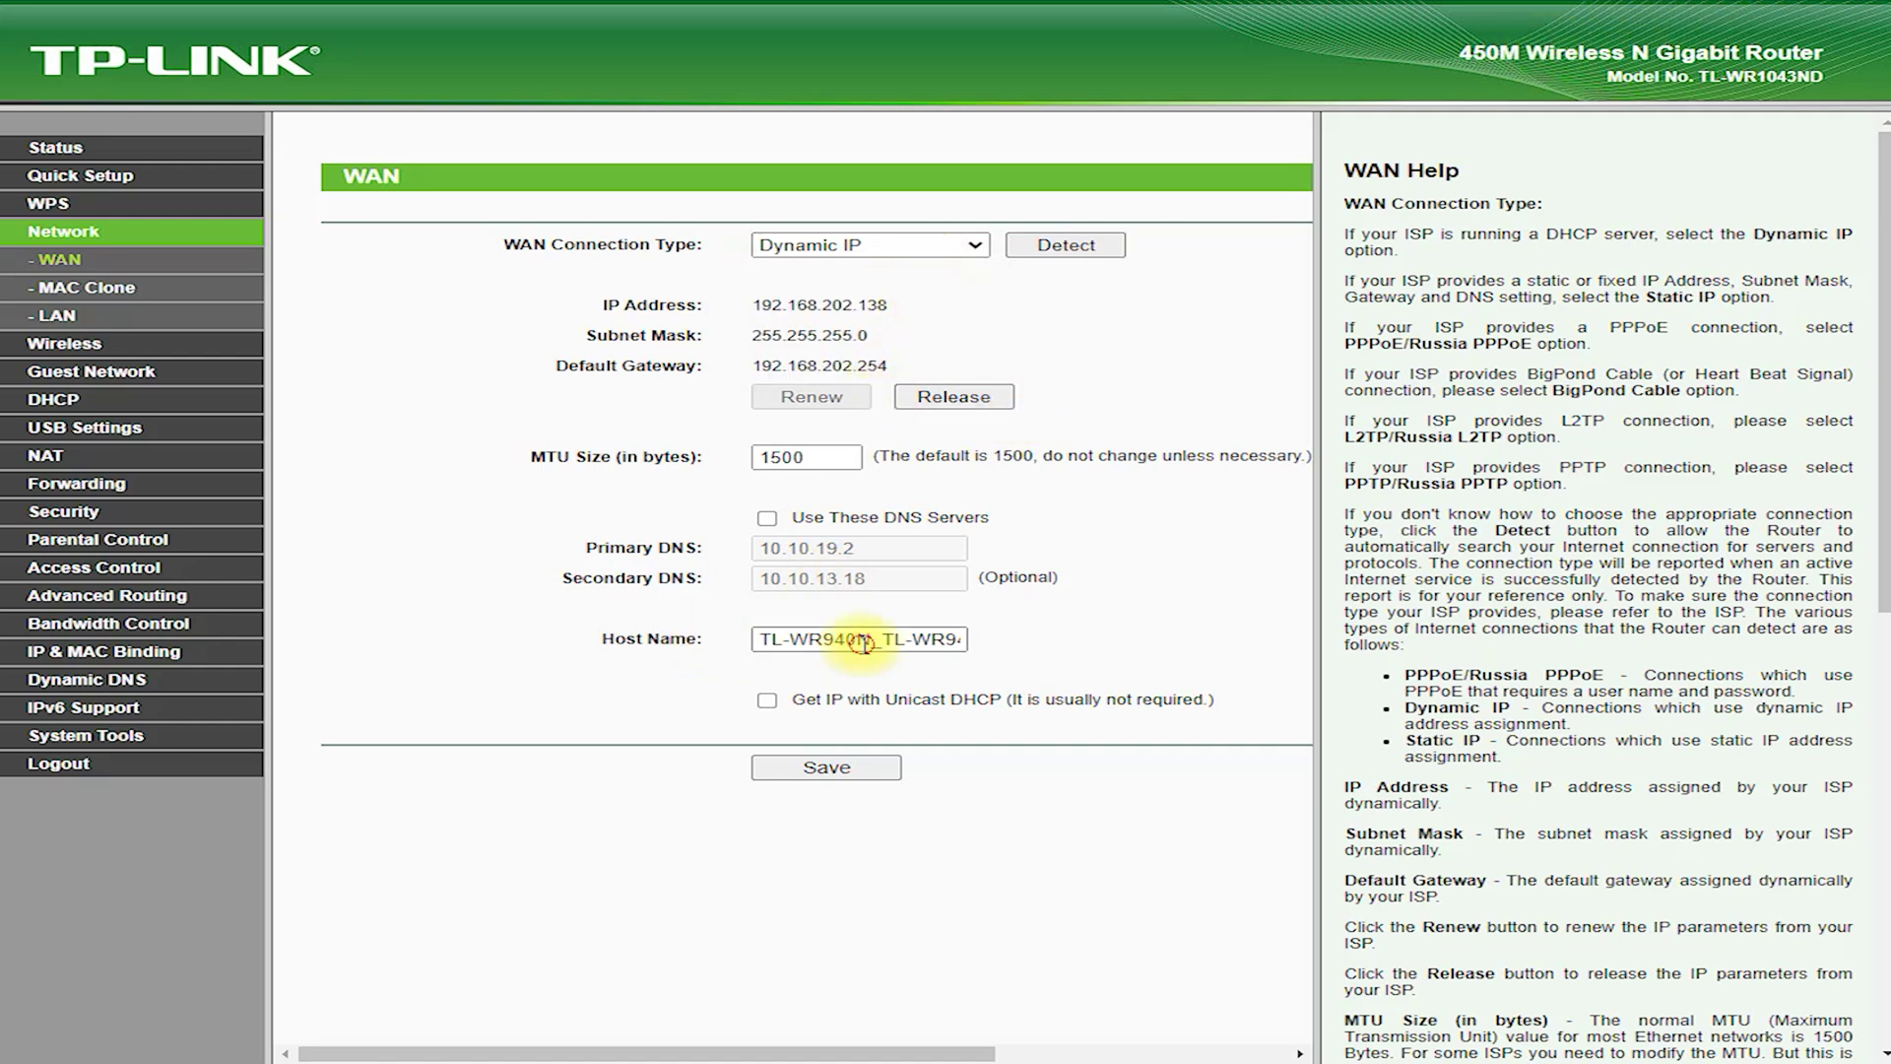
pyautogui.doubleClick(937, 643)
pyautogui.click(921, 642)
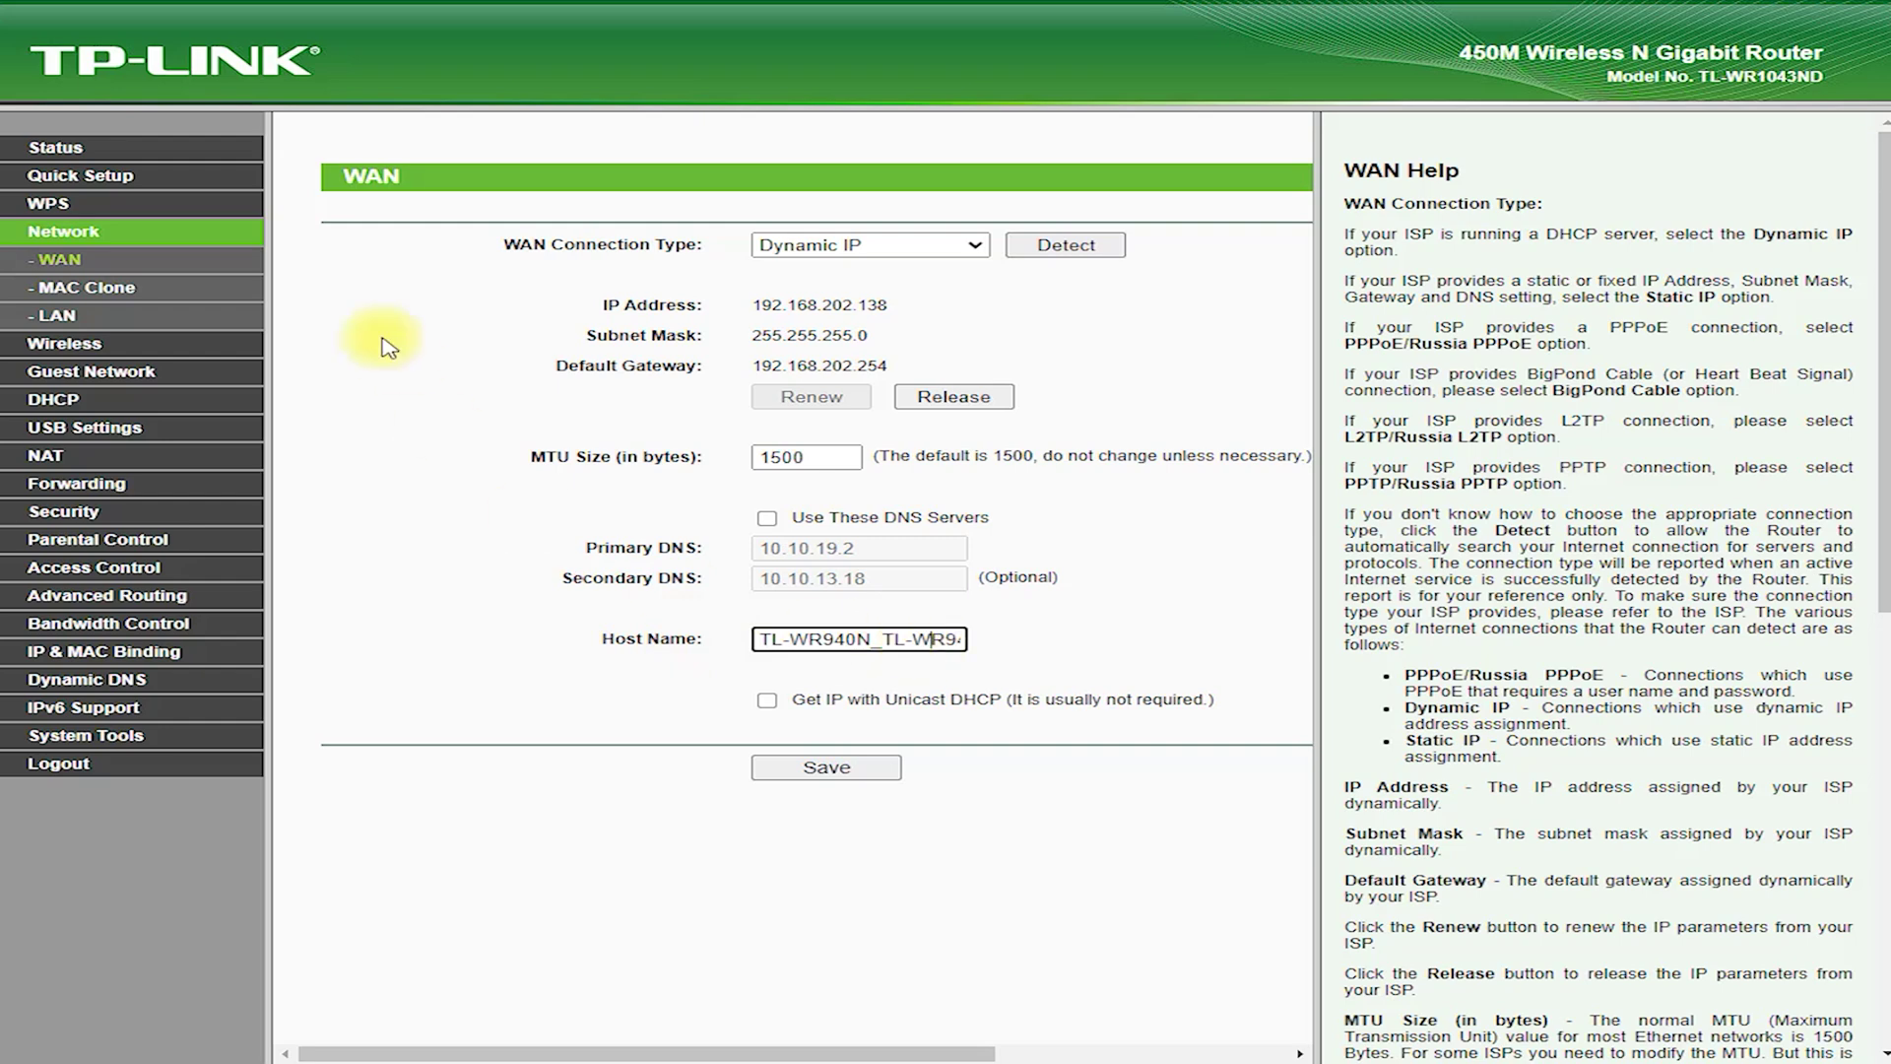
# View the MAC Clone page and the LAN page with address 192.168.0.1.
pyautogui.click(84, 286)
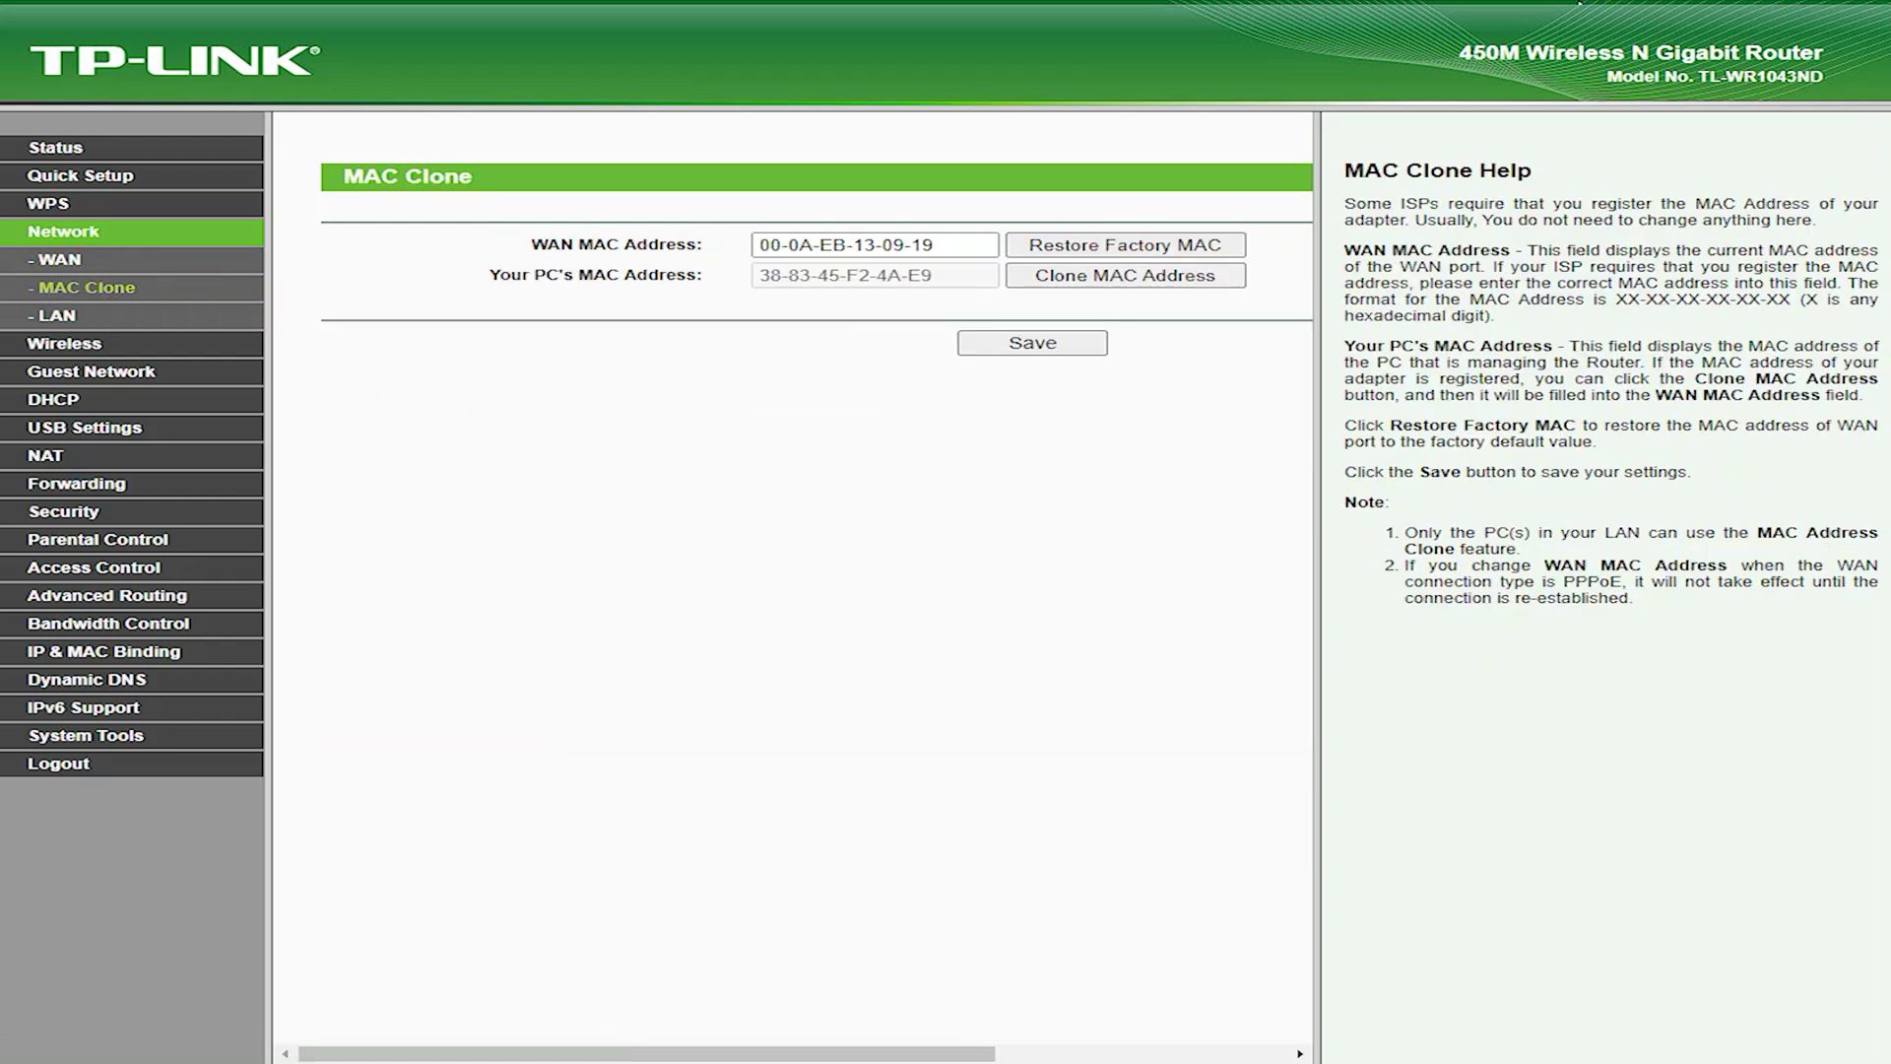
pyautogui.moveTo(479, 207); pyautogui.dragTo(439, 207)
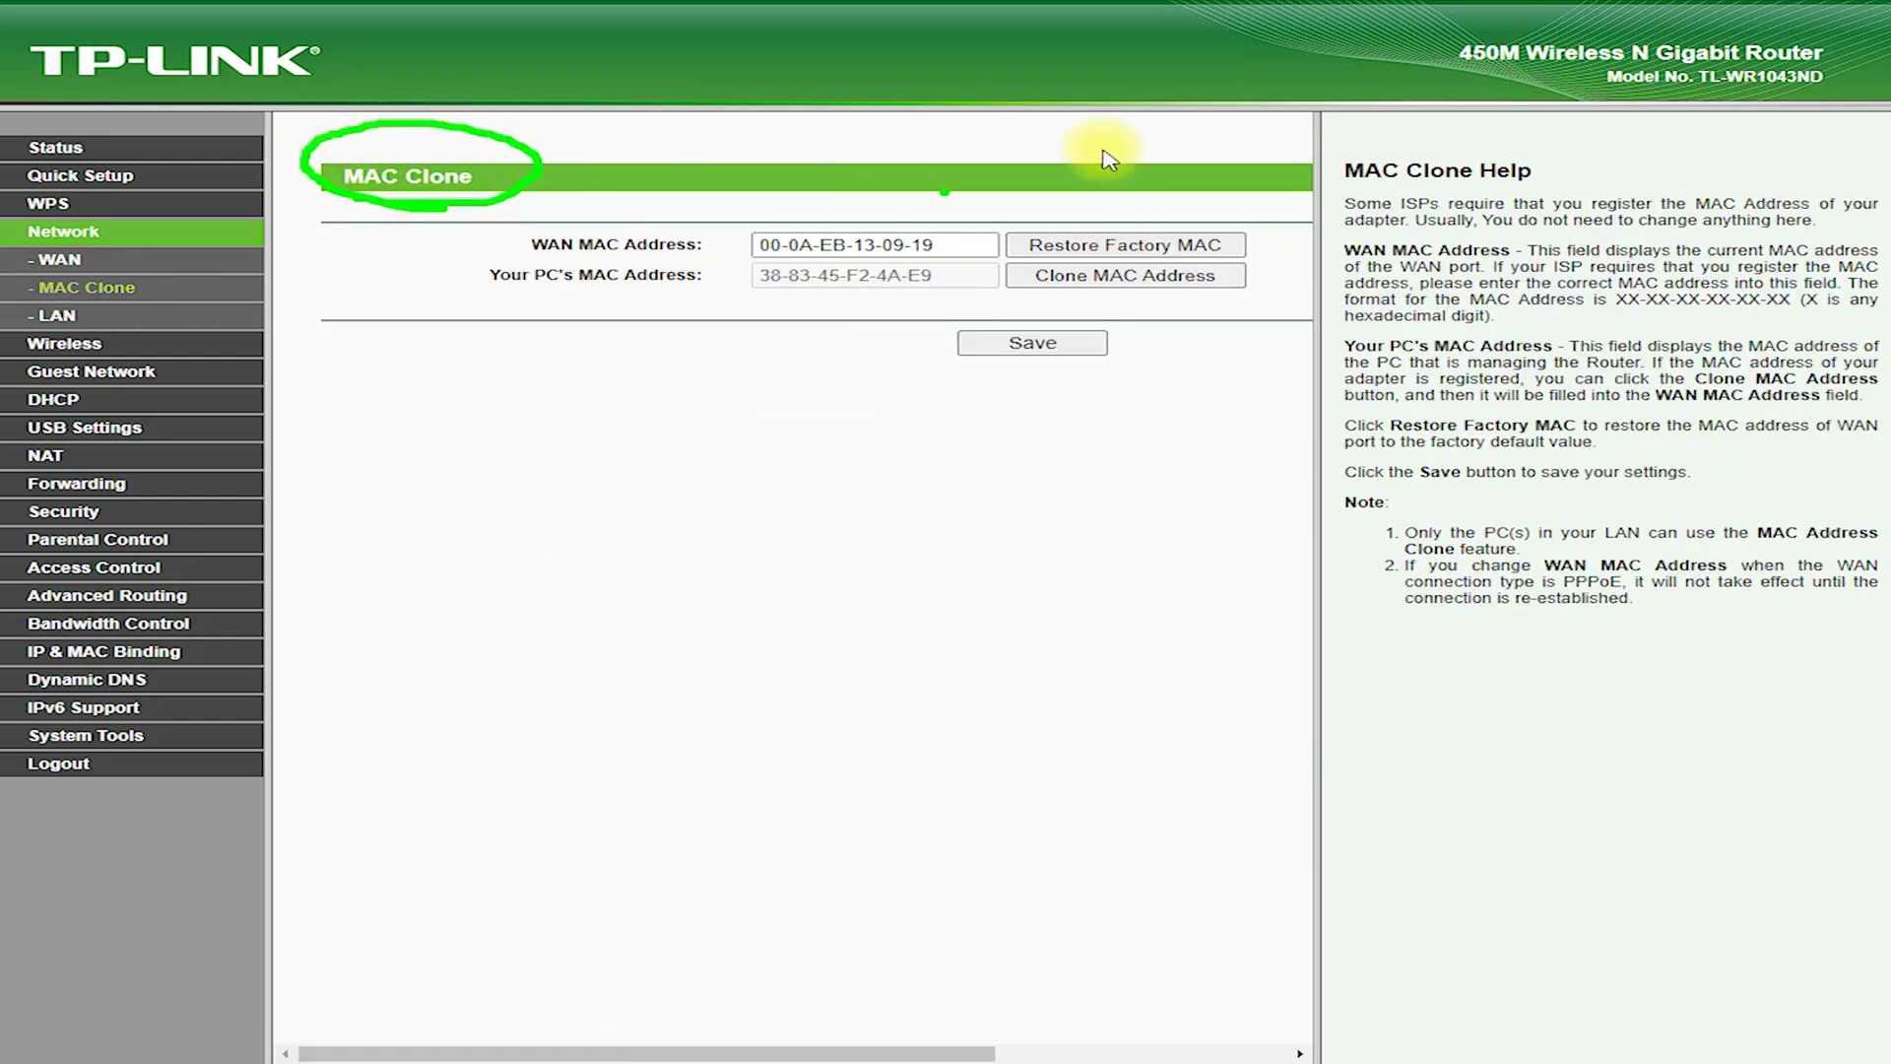
pyautogui.click(51, 316)
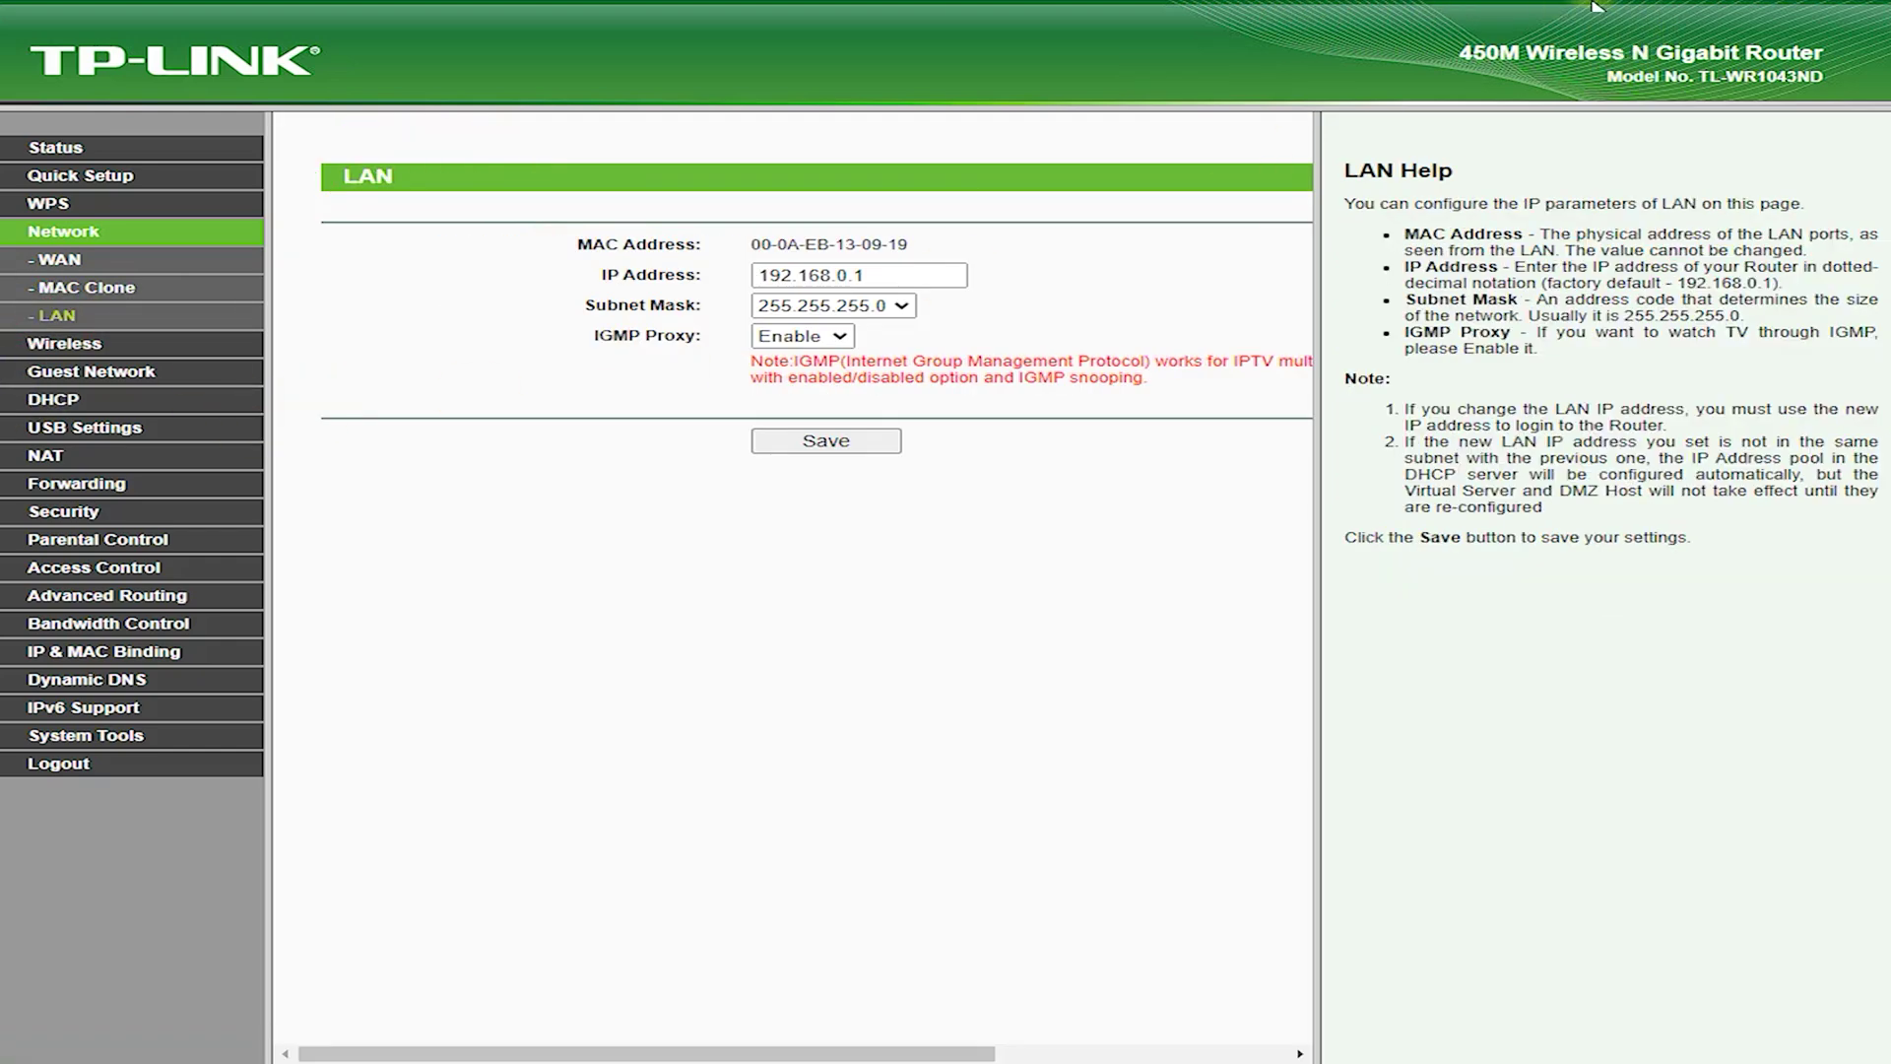
pyautogui.moveTo(340, 210); pyautogui.dragTo(335, 207)
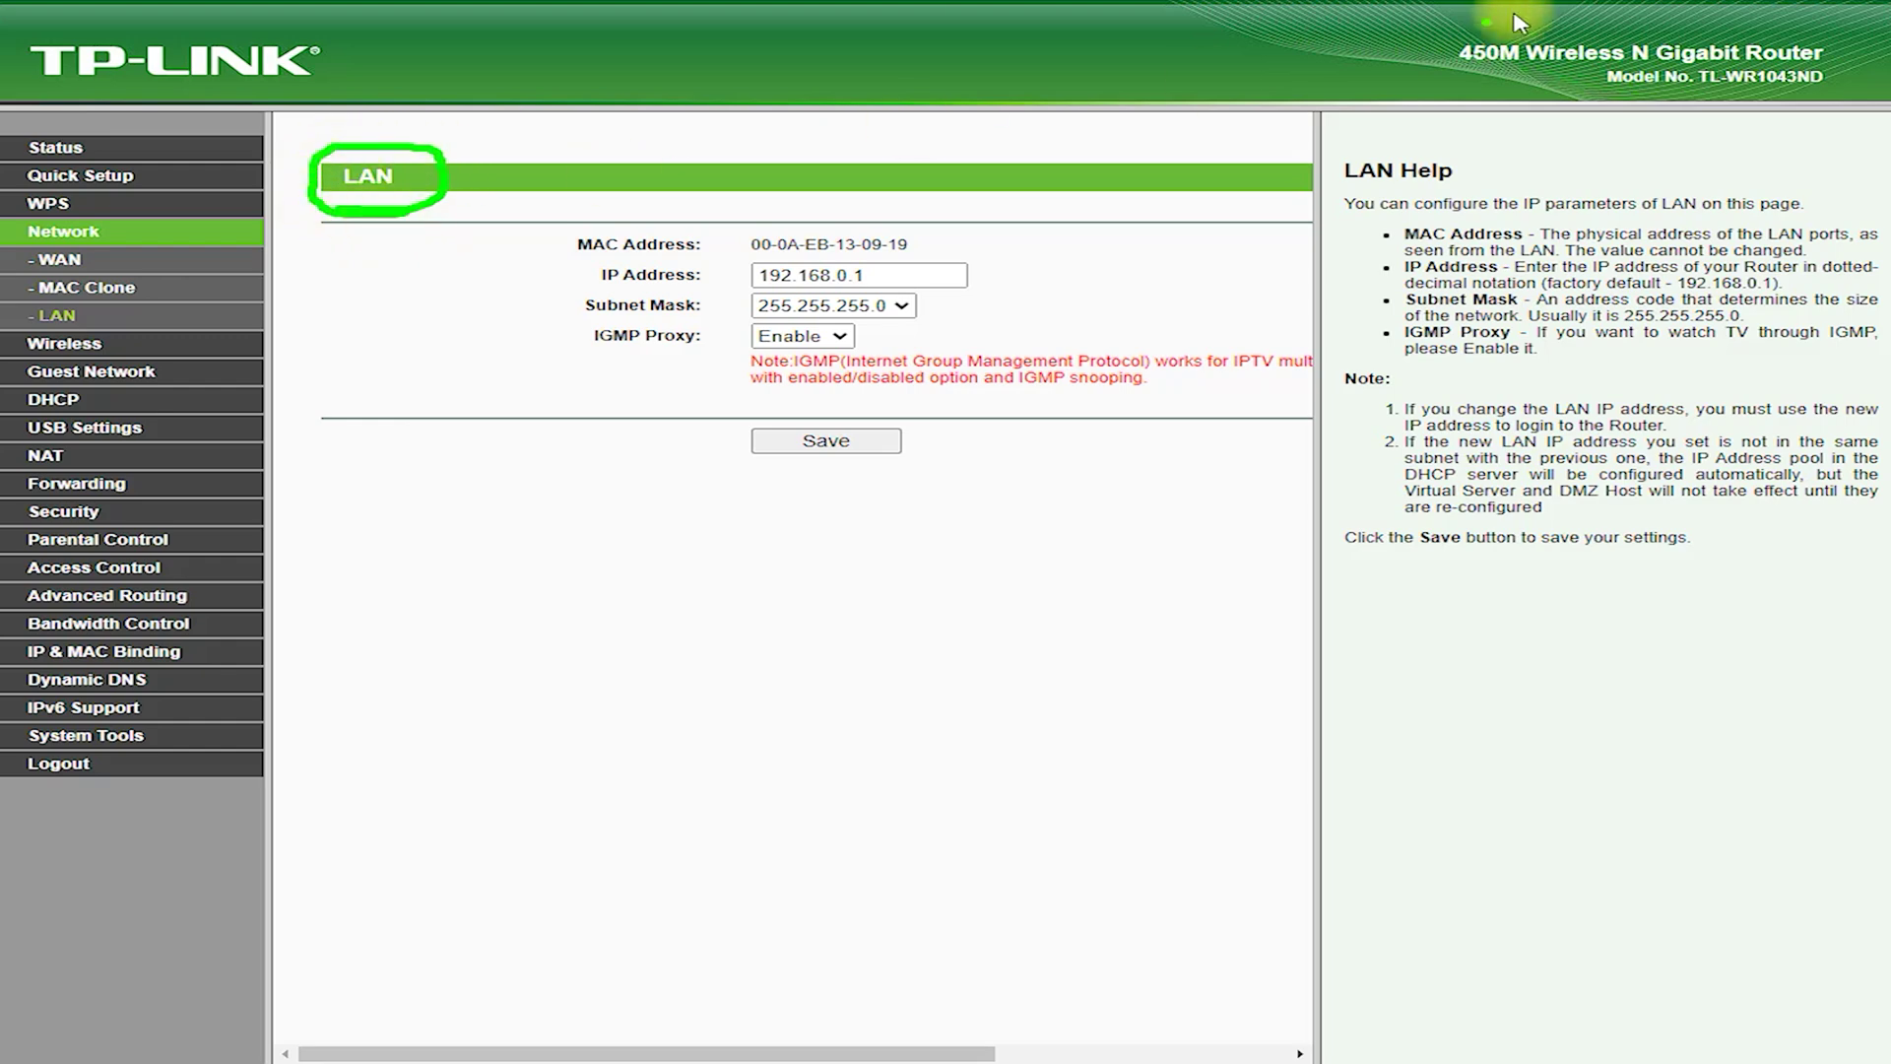
# In Wireless Settings, keep 11bgn mixed mode and set 40MHz width on channel 10.
pyautogui.click(59, 344)
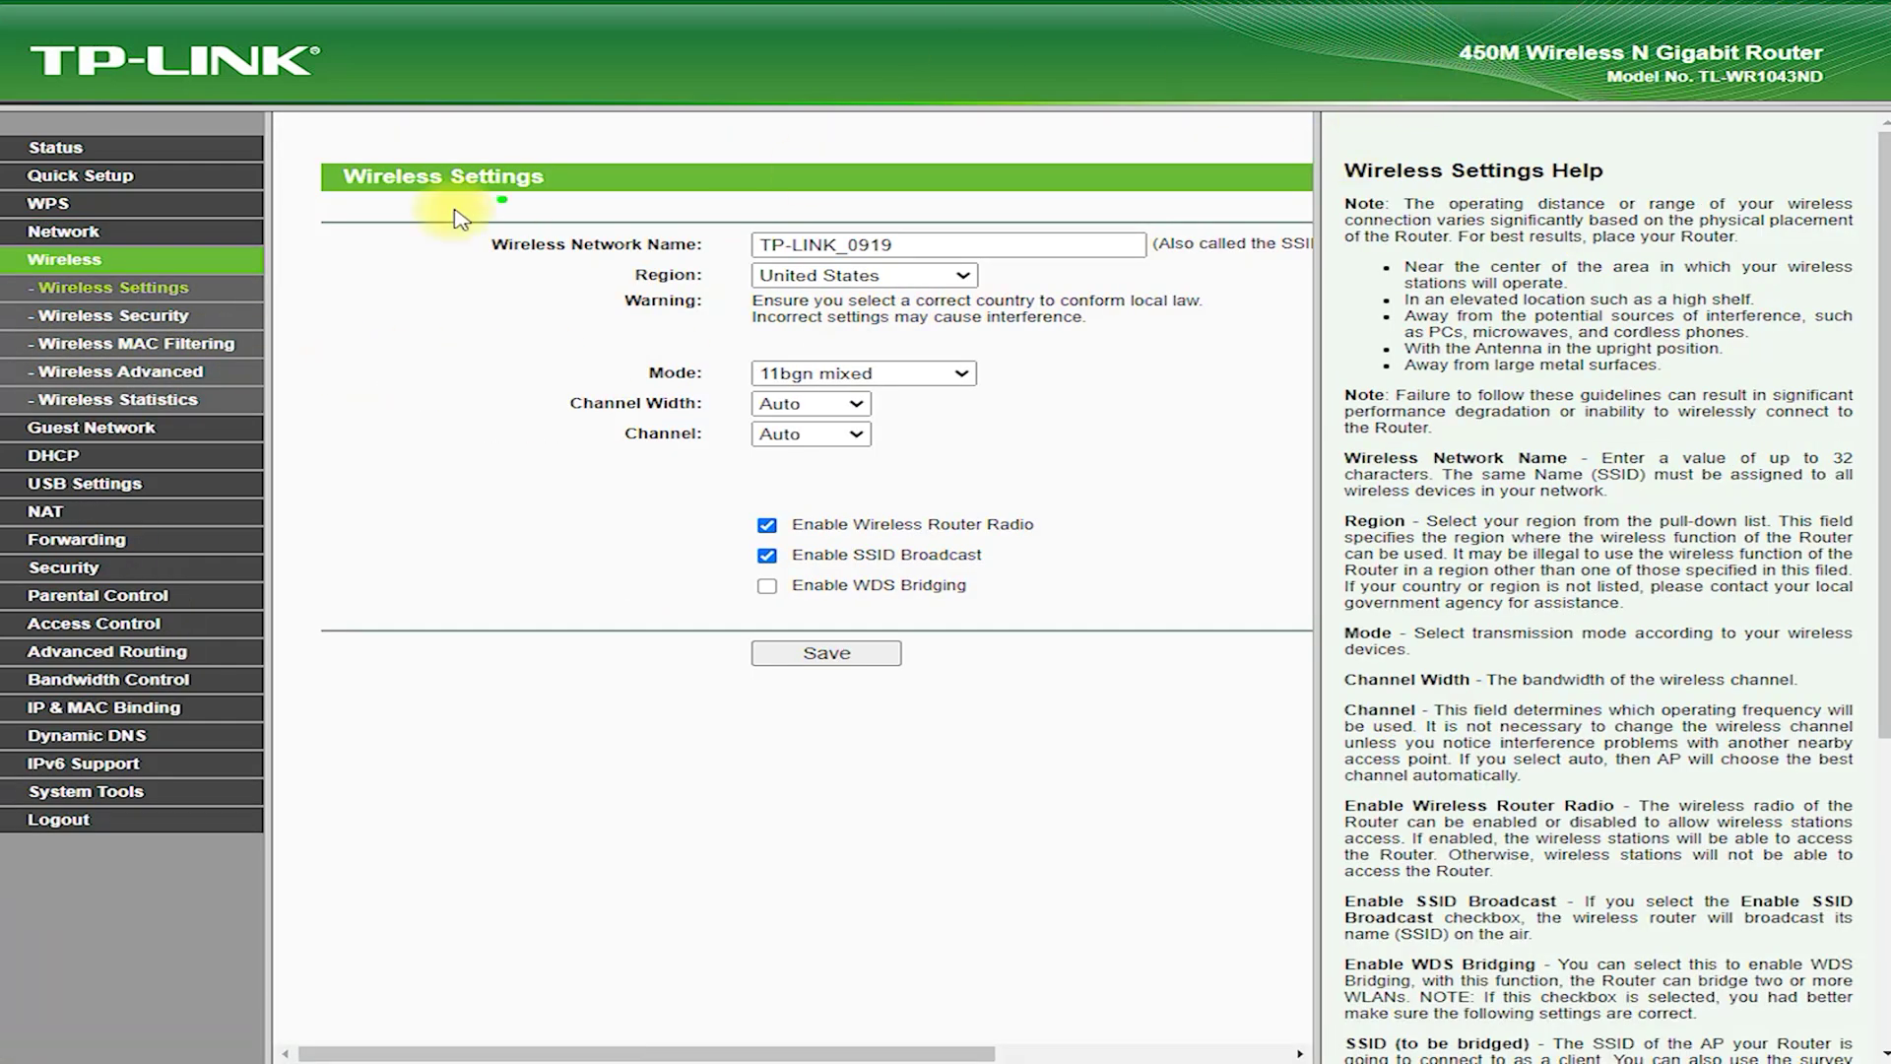
pyautogui.moveTo(460, 218); pyautogui.dragTo(731, 237)
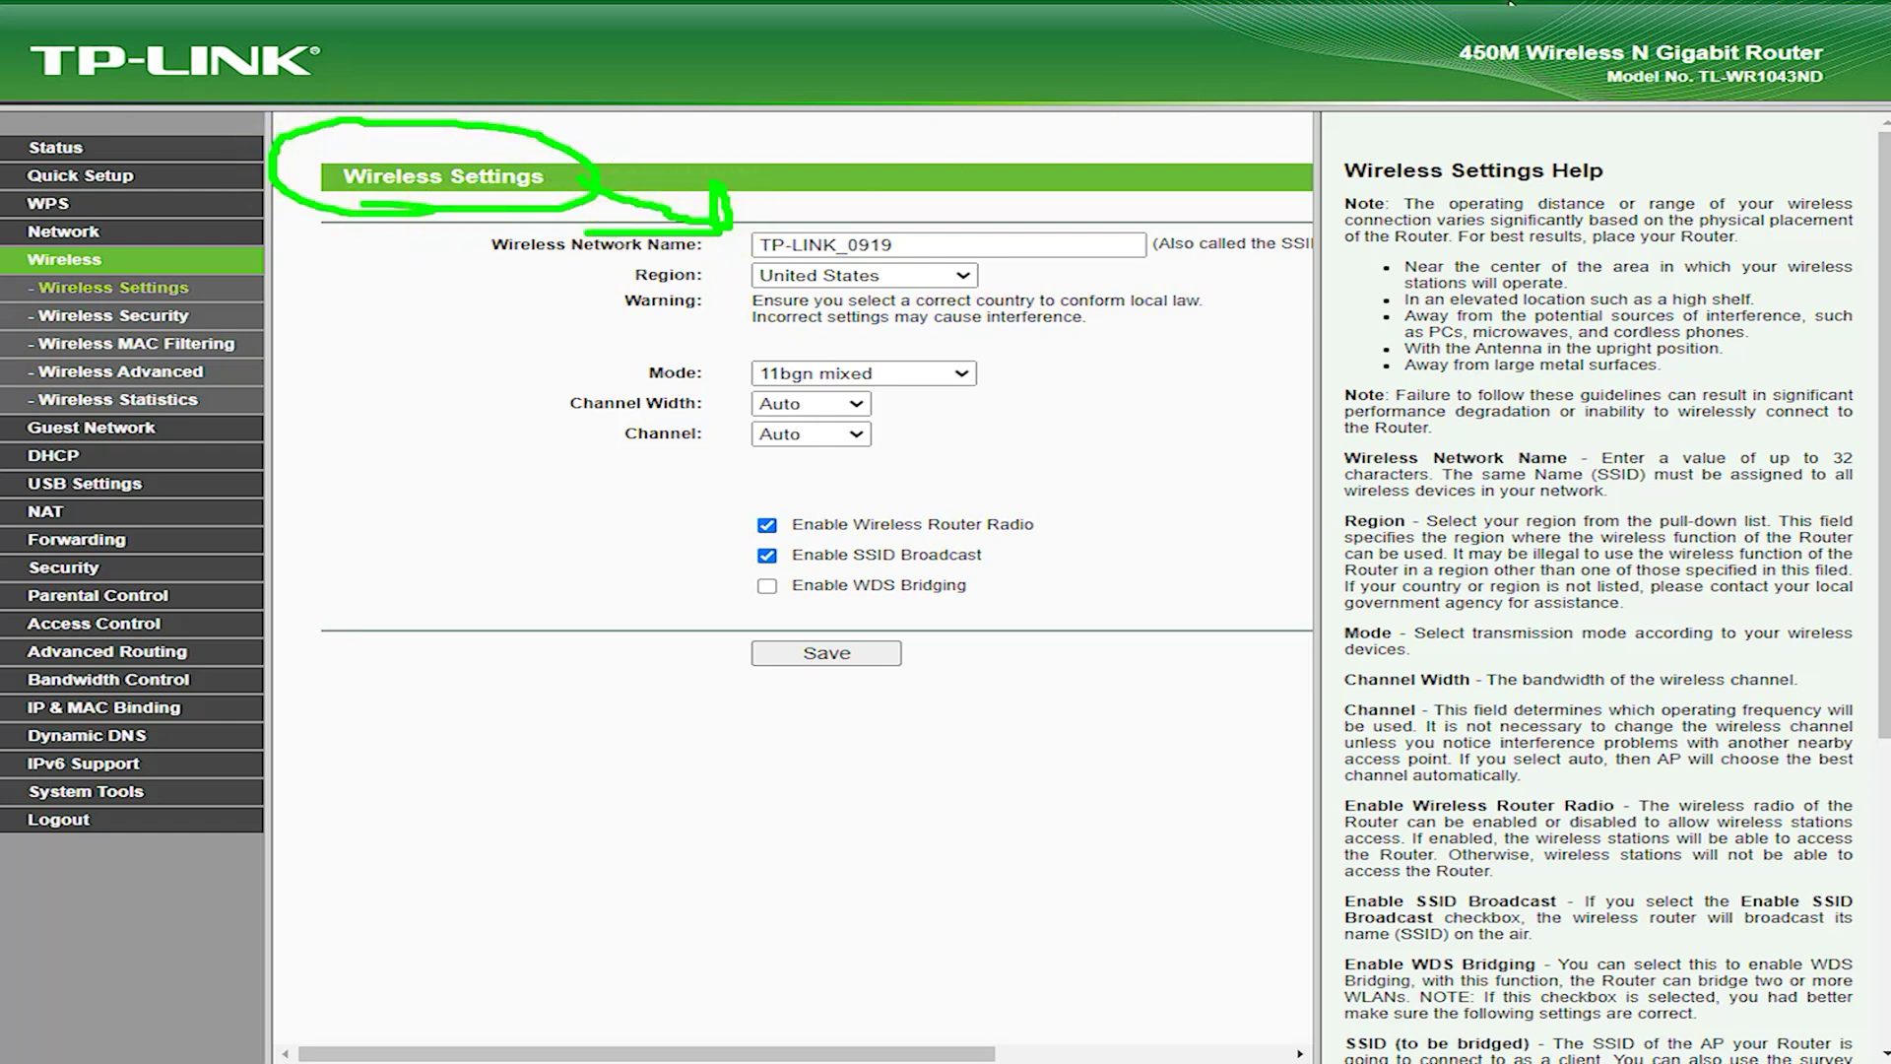
pyautogui.click(961, 374)
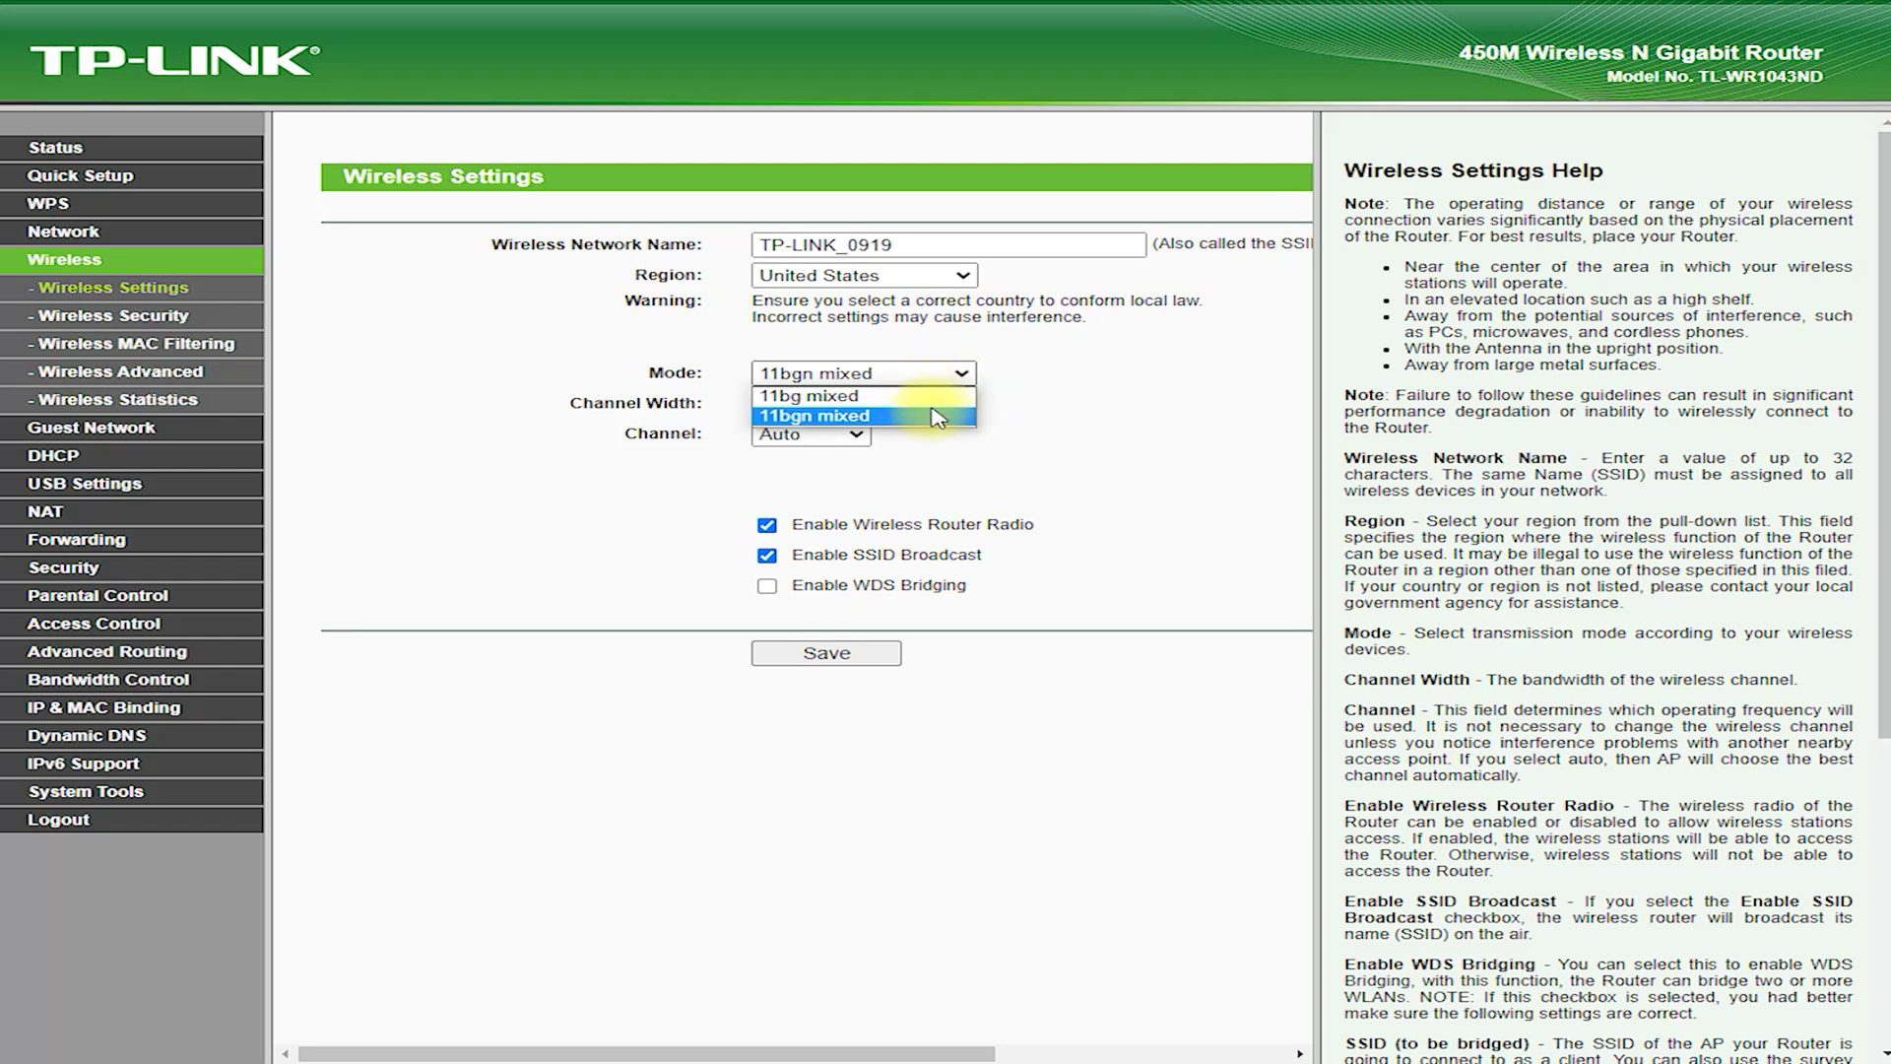
pyautogui.click(1141, 459)
pyautogui.click(810, 403)
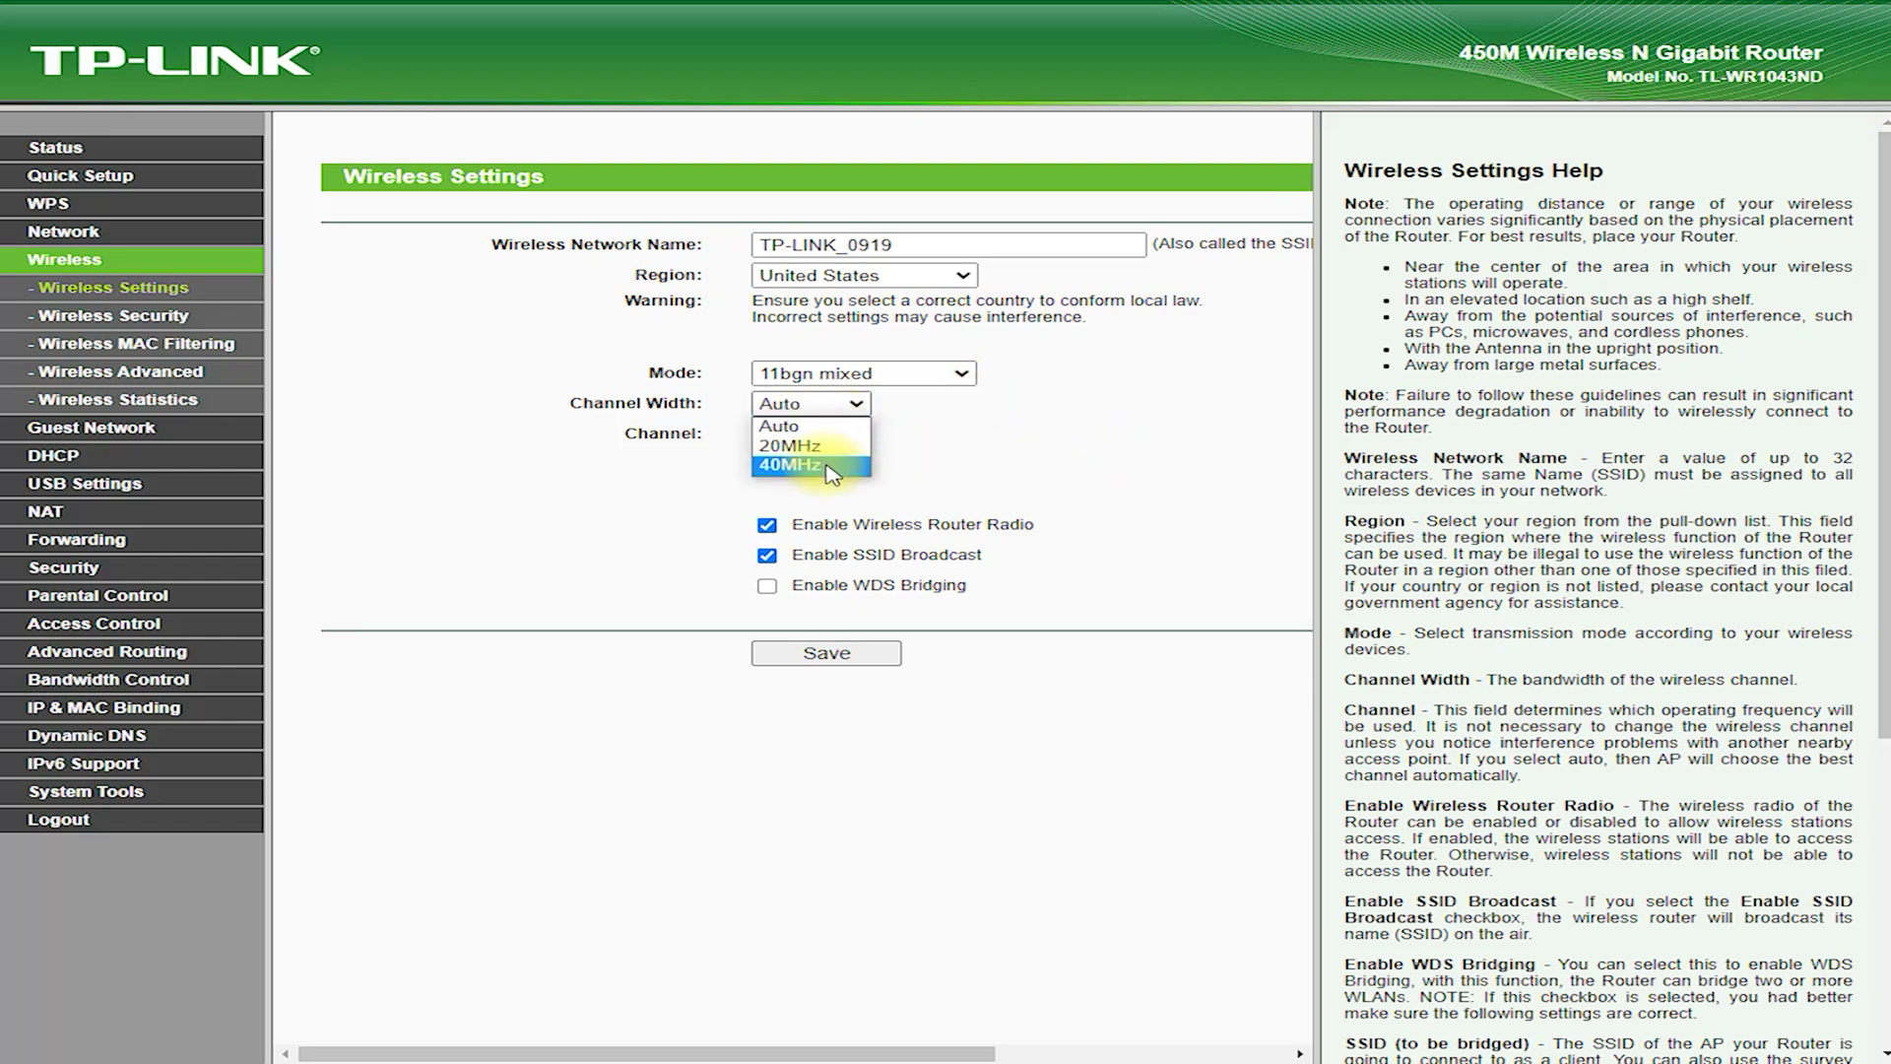
pyautogui.click(839, 467)
pyautogui.click(853, 434)
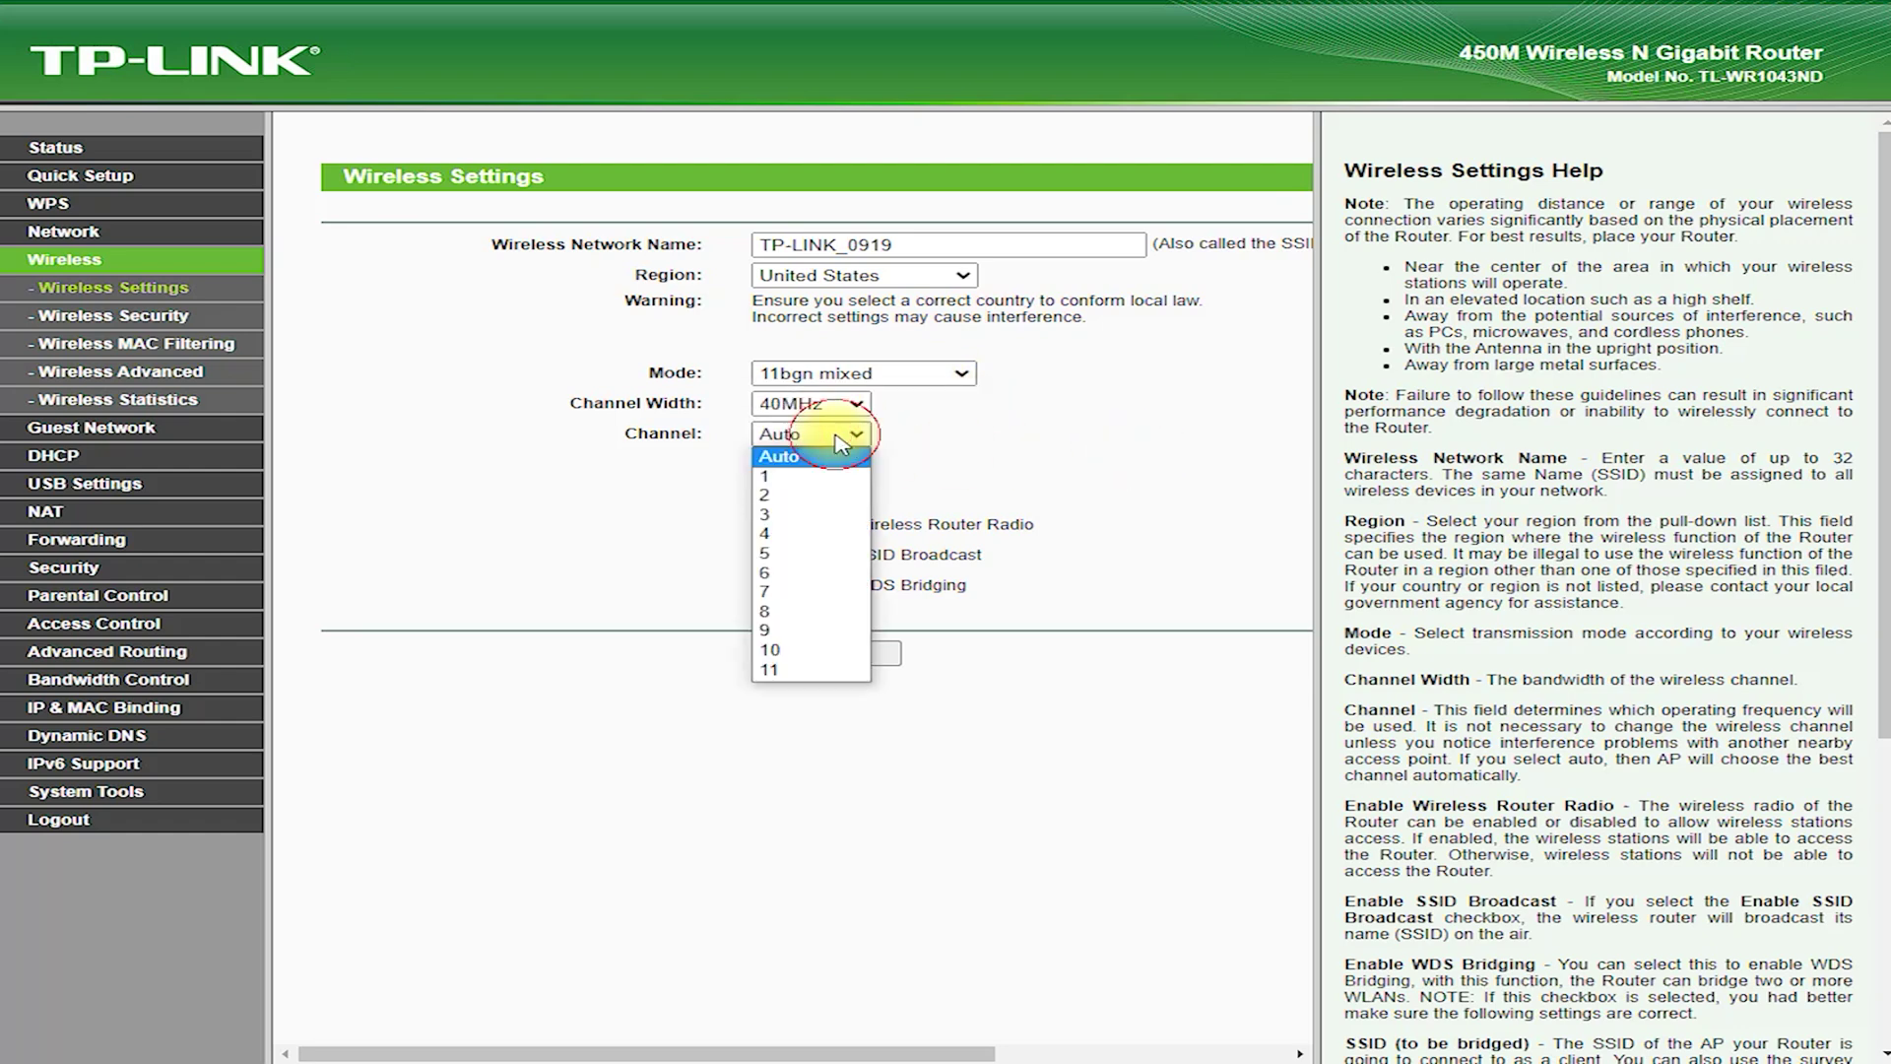
pyautogui.click(825, 652)
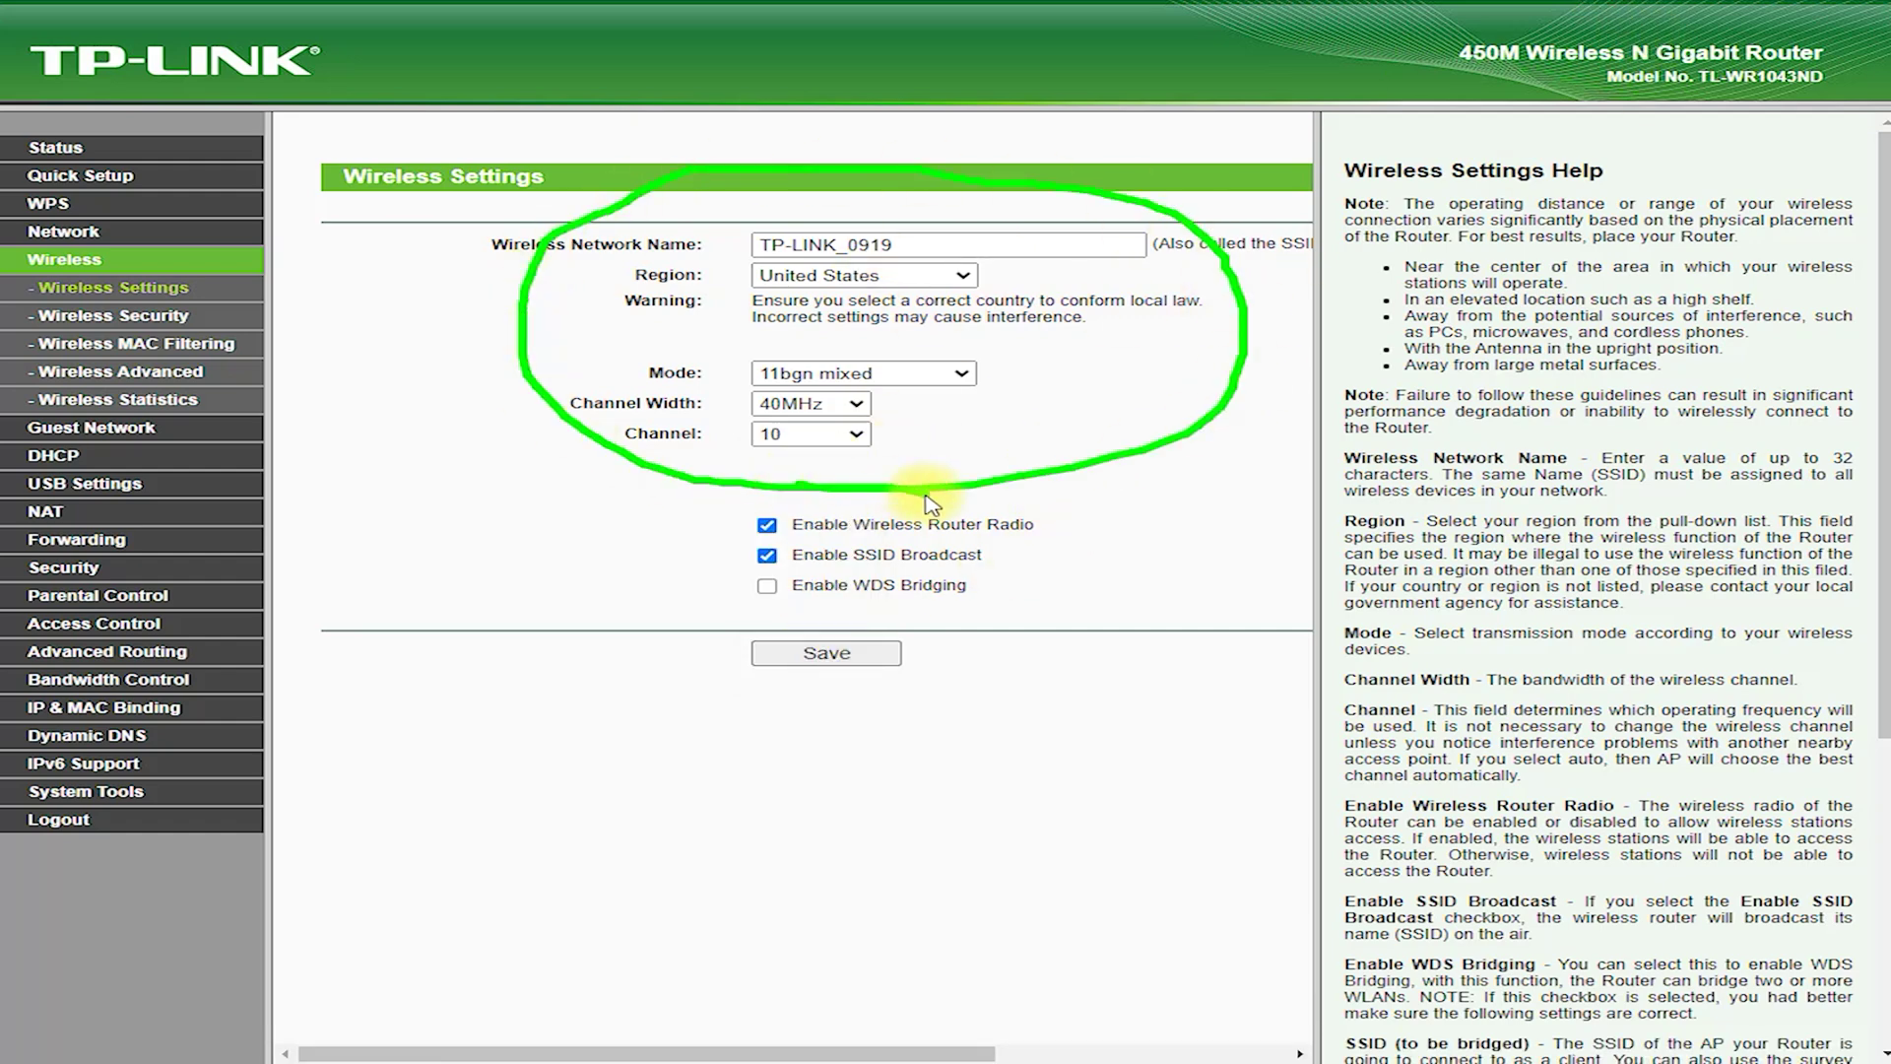
# View the wireless security and wireless MAC filtering pages.
pyautogui.click(138, 315)
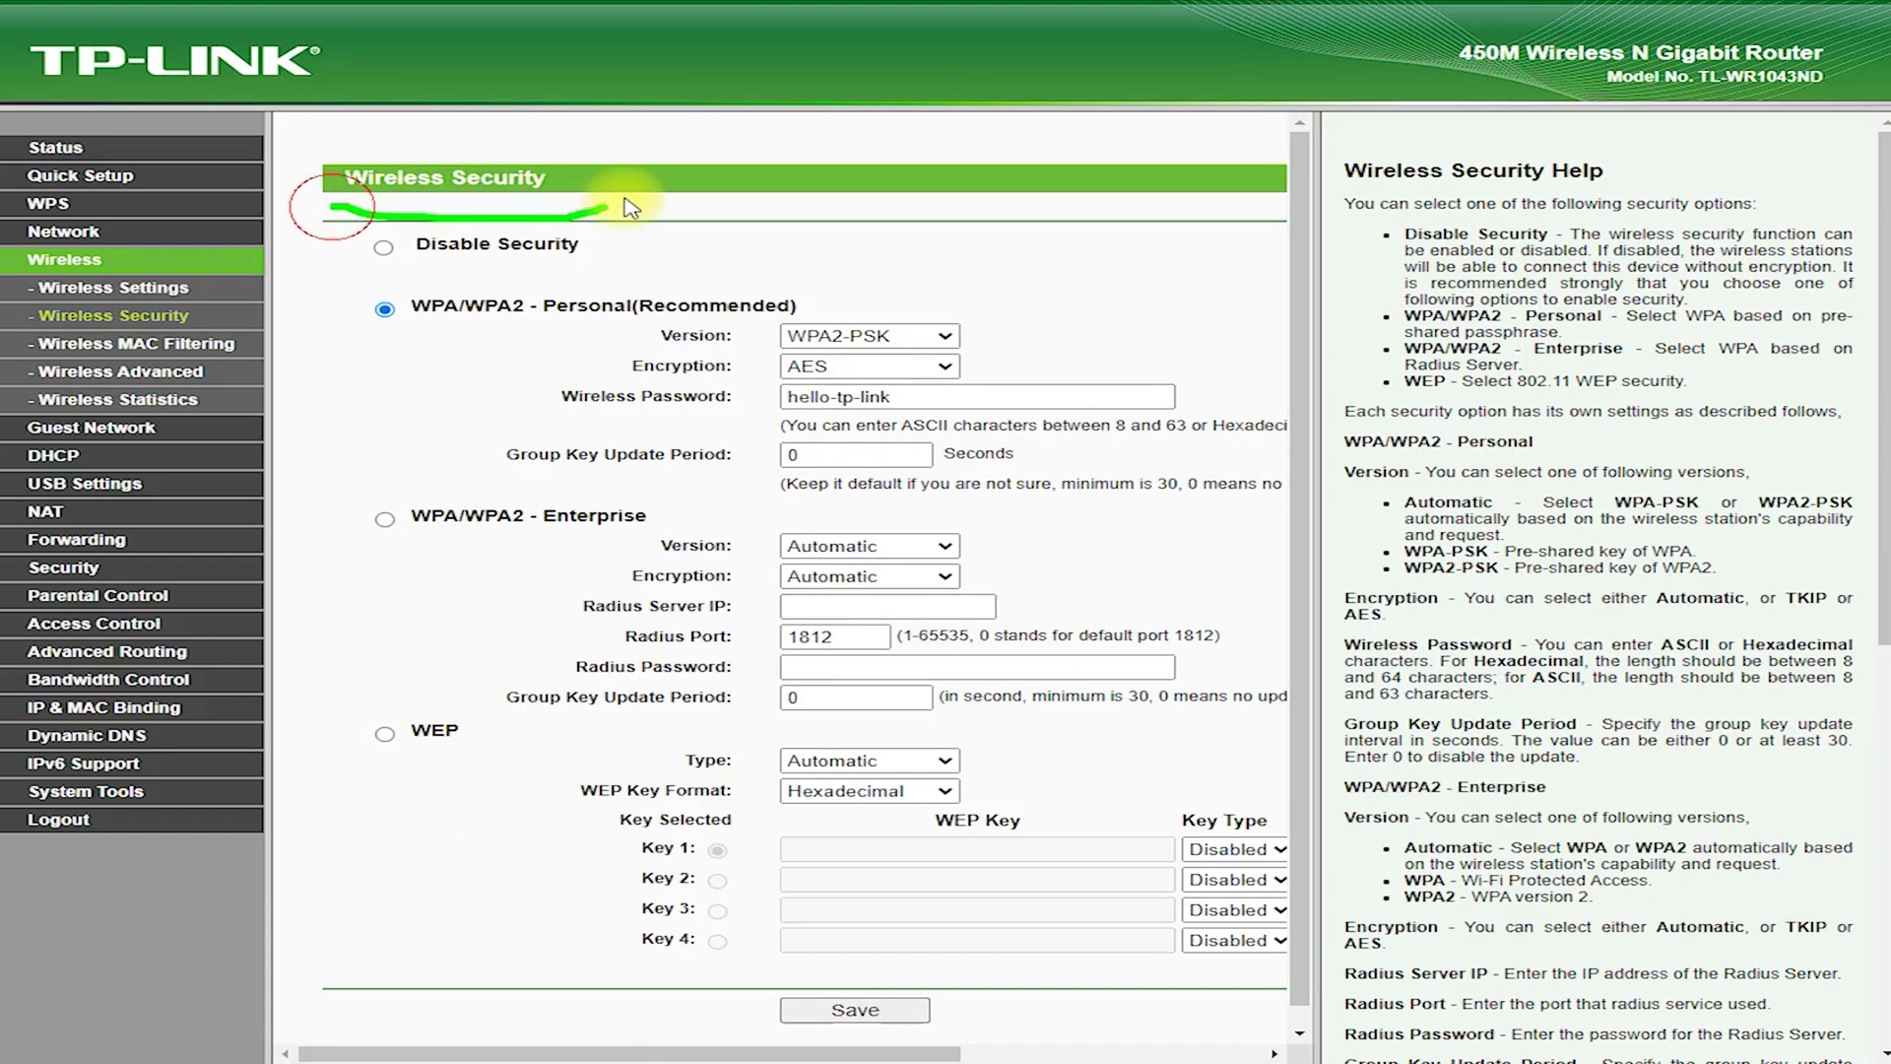
pyautogui.moveTo(410, 217); pyautogui.dragTo(741, 442)
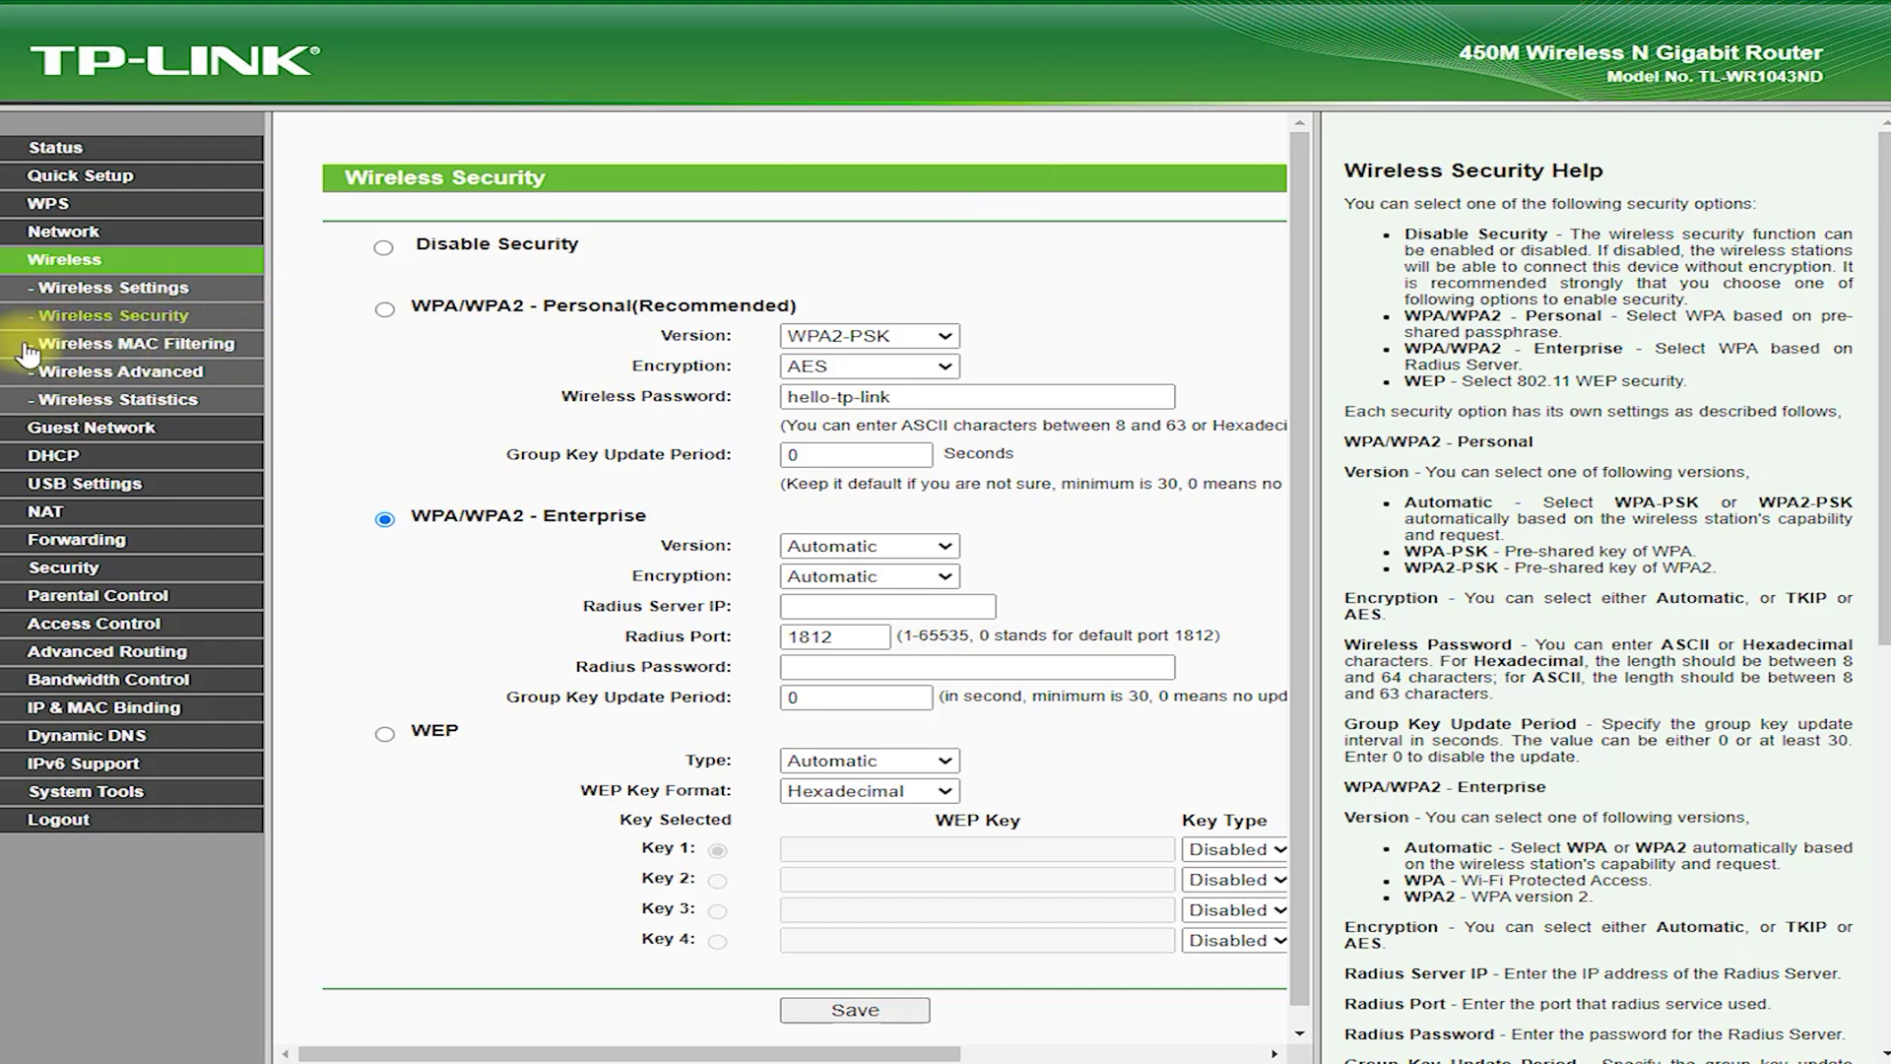
pyautogui.click(158, 343)
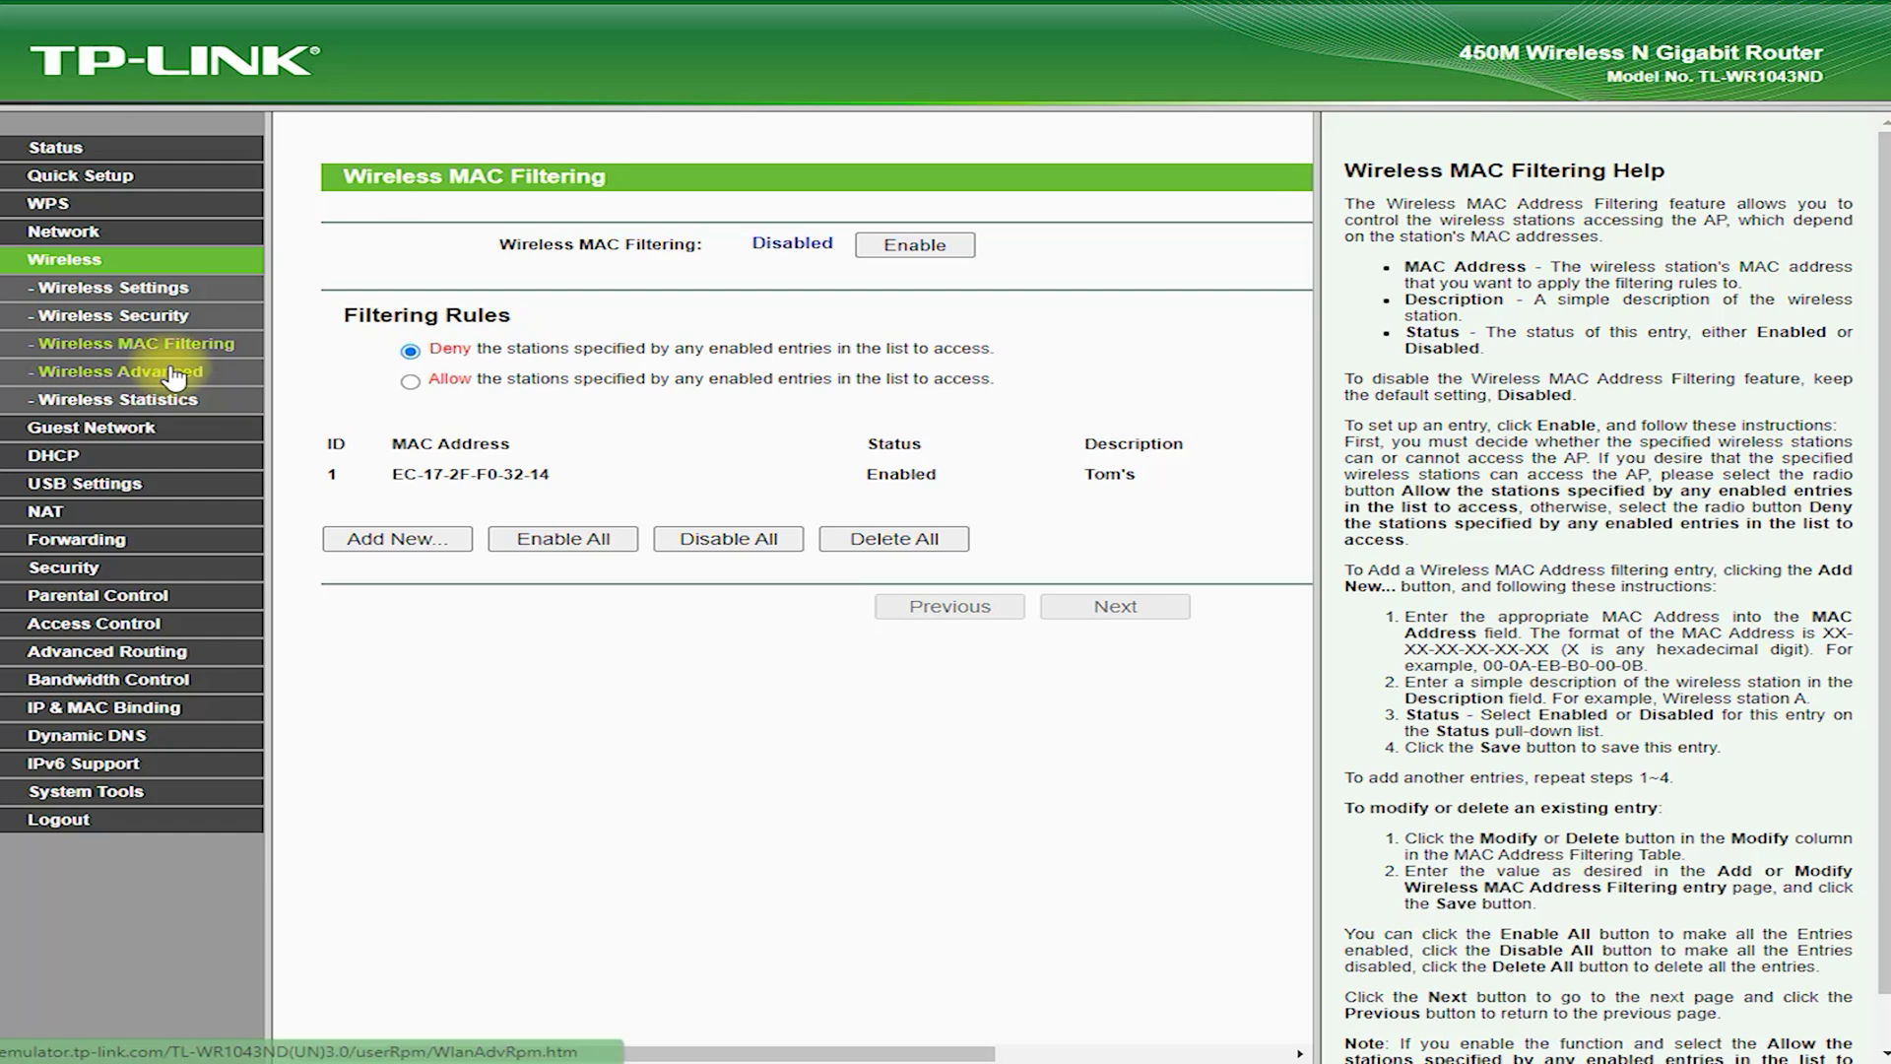
# Check Wireless Advanced transmit power choices, then view Wireless Statistics showing zero stations.
pyautogui.click(184, 372)
pyautogui.click(849, 237)
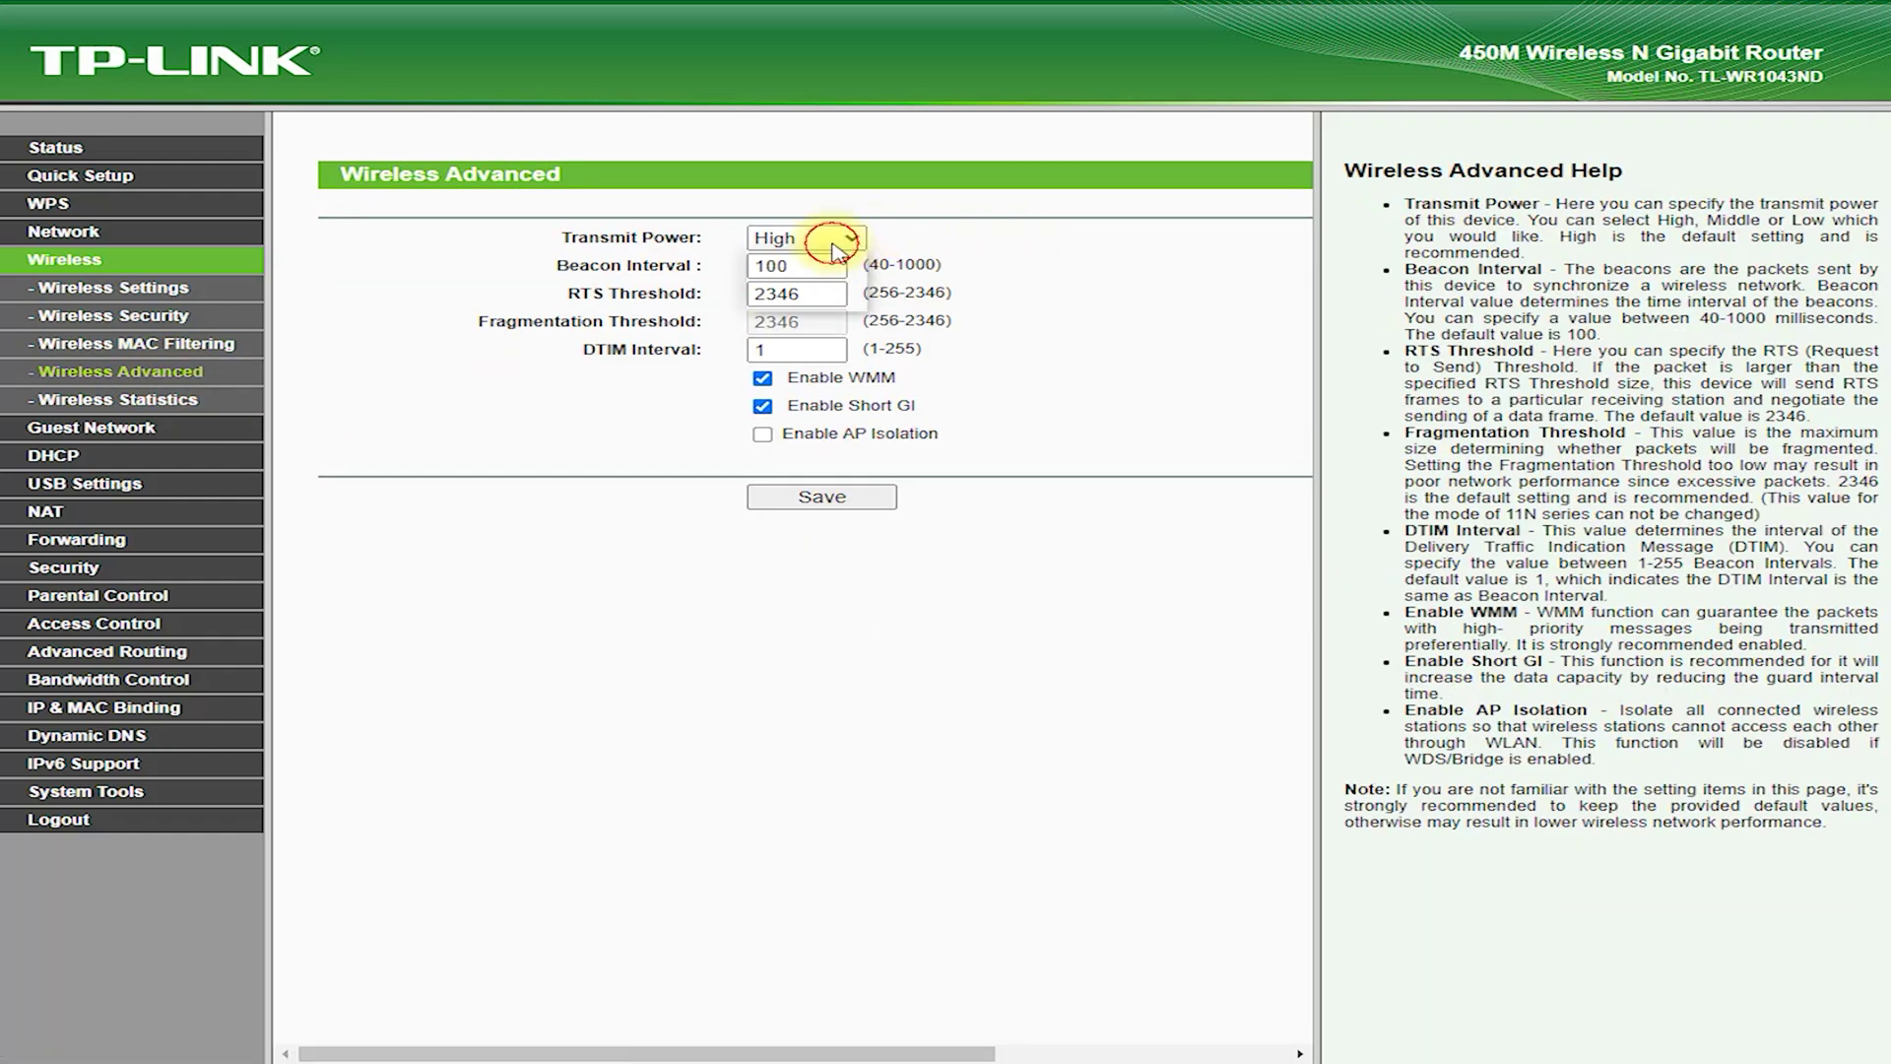
pyautogui.click(187, 398)
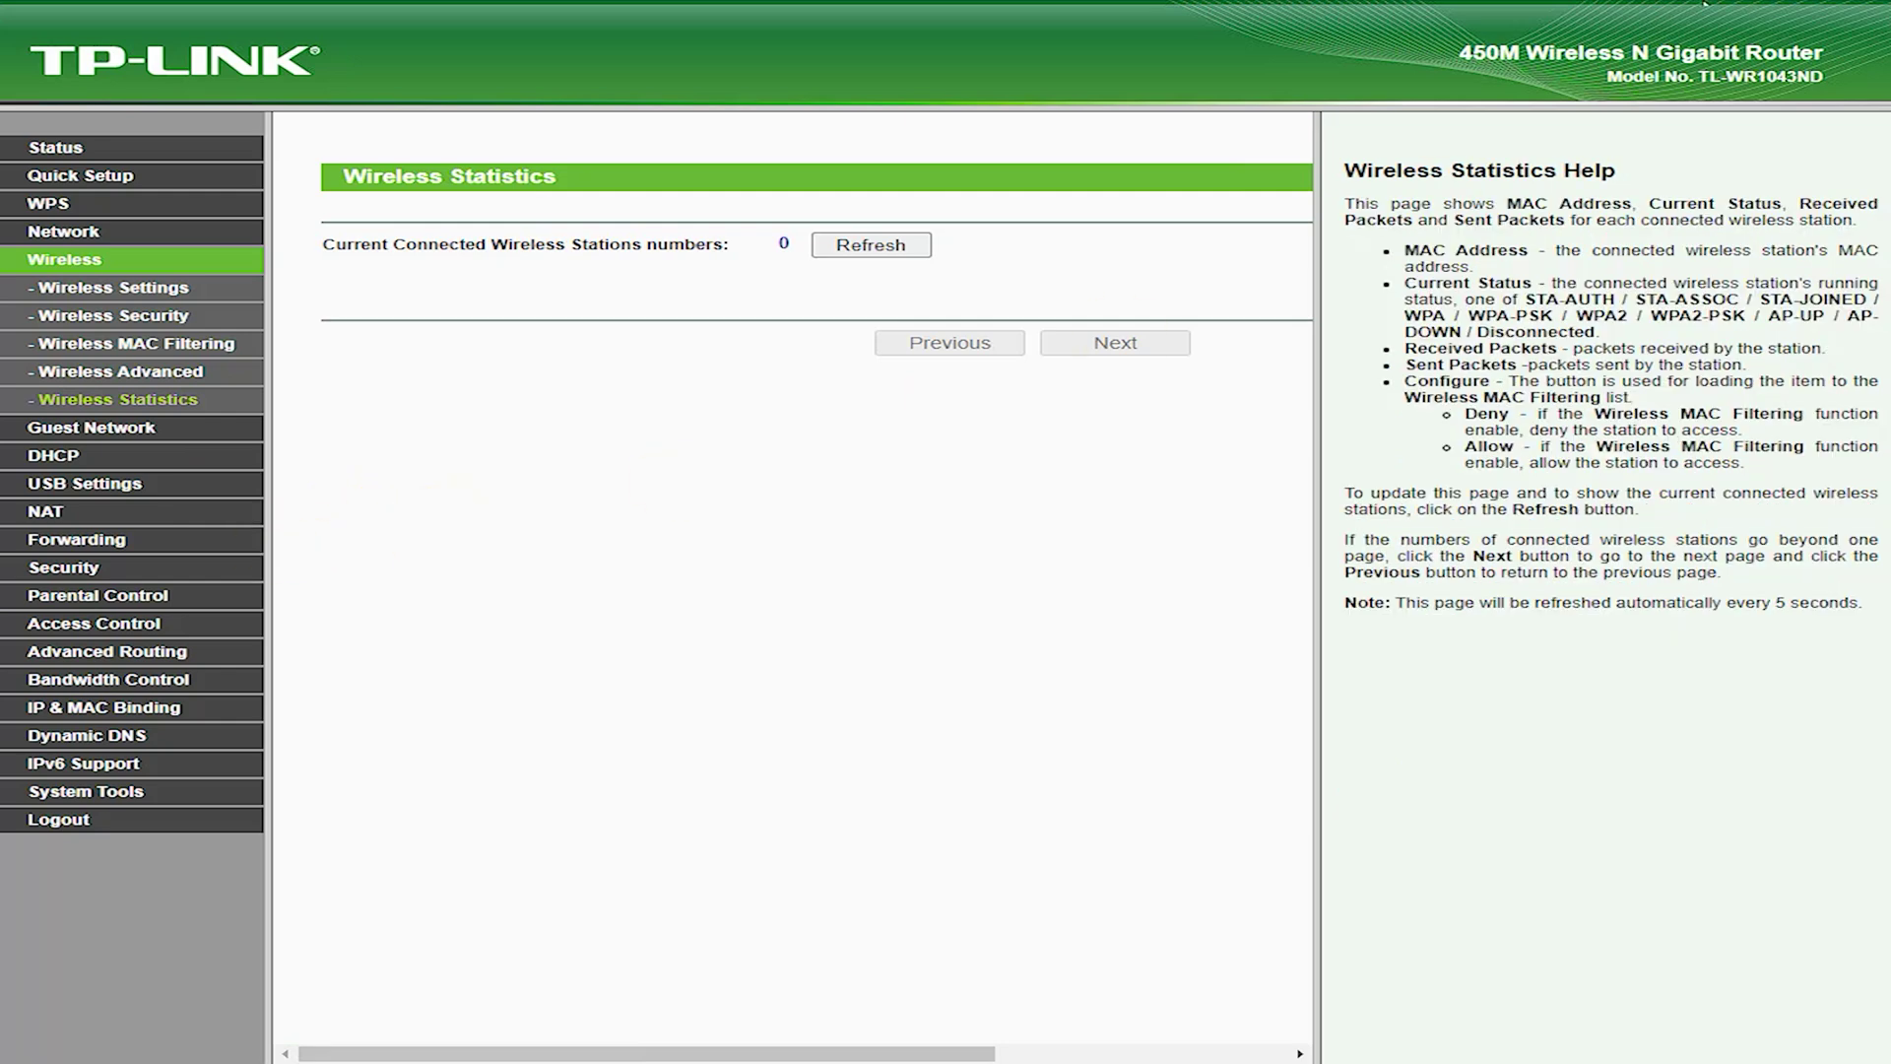
pyautogui.moveTo(591, 198)
pyautogui.mouseDown()
pyautogui.moveTo(335, 207)
pyautogui.moveTo(654, 147)
pyautogui.moveTo(330, 192)
pyautogui.moveTo(458, 211)
pyautogui.mouseUp()
# View the Guest Network wireless settings and guest storage sharing pages.
pyautogui.click(126, 426)
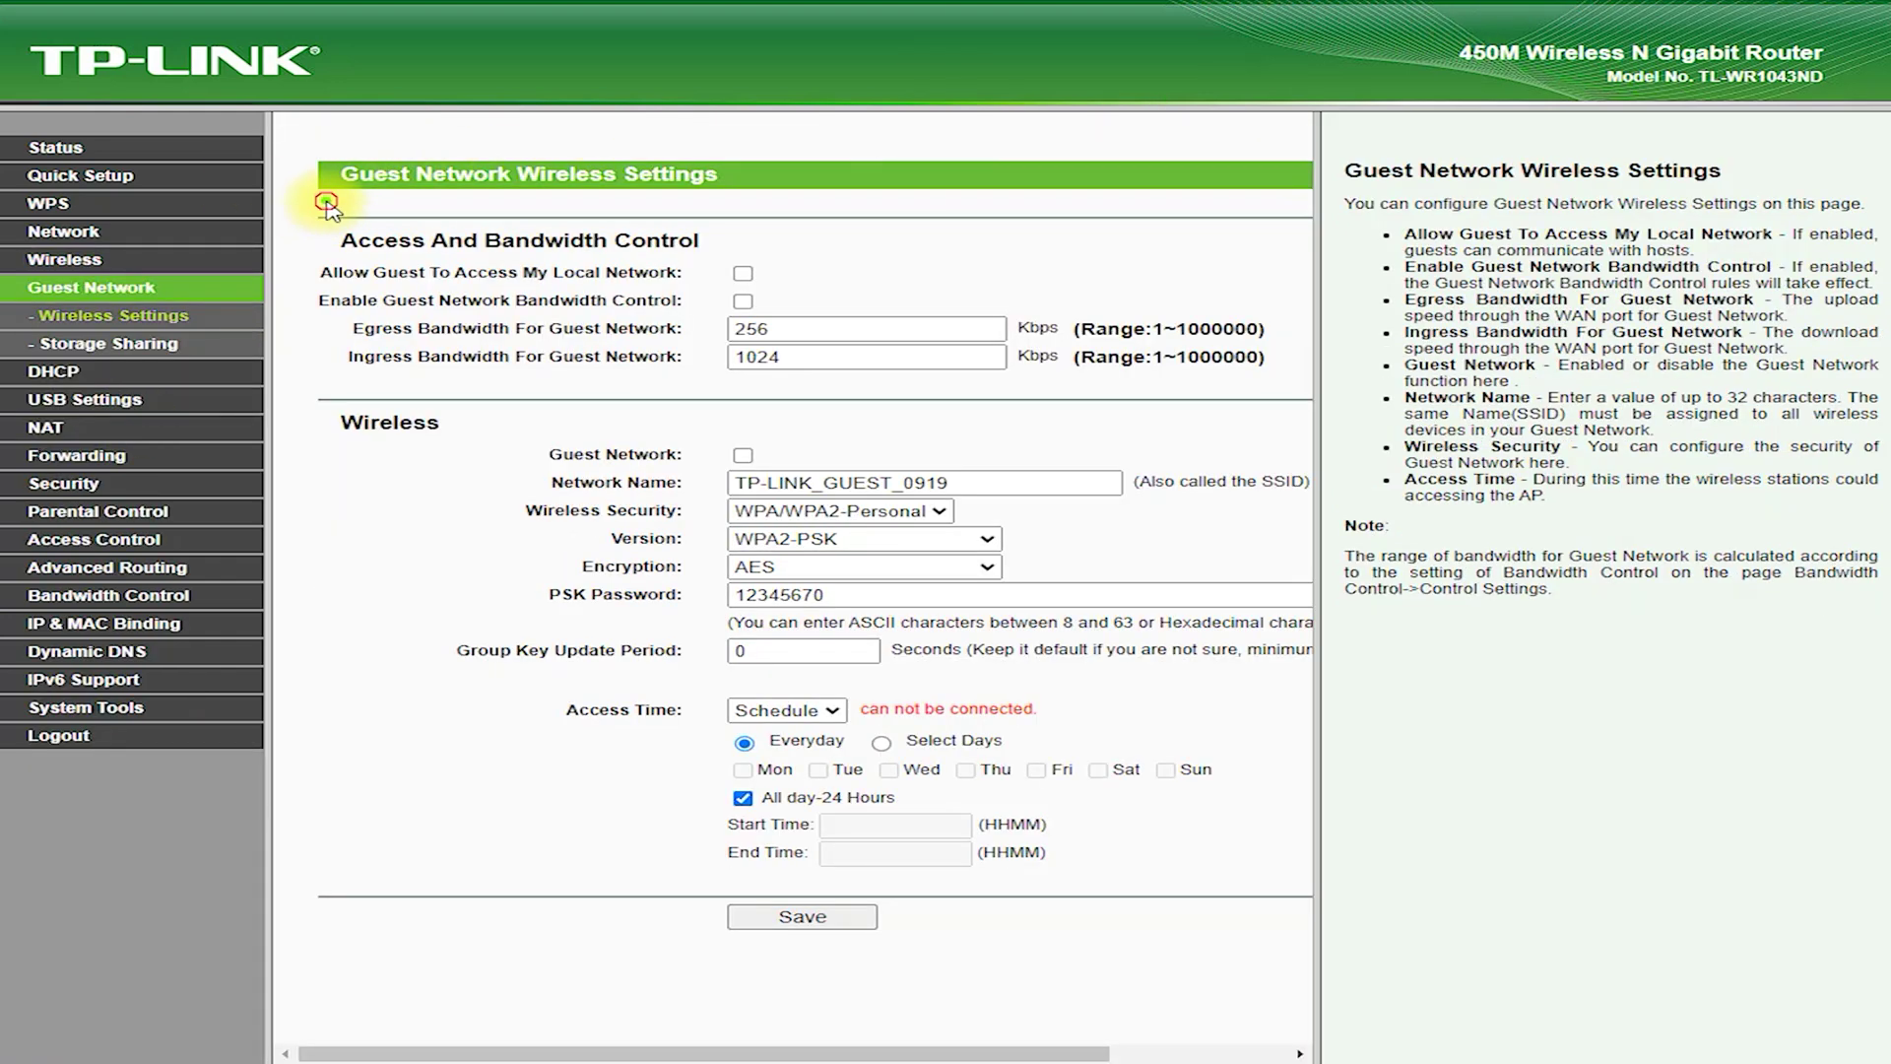
pyautogui.moveTo(326, 204)
pyautogui.mouseDown()
pyautogui.moveTo(773, 169)
pyautogui.moveTo(335, 190)
pyautogui.mouseUp()
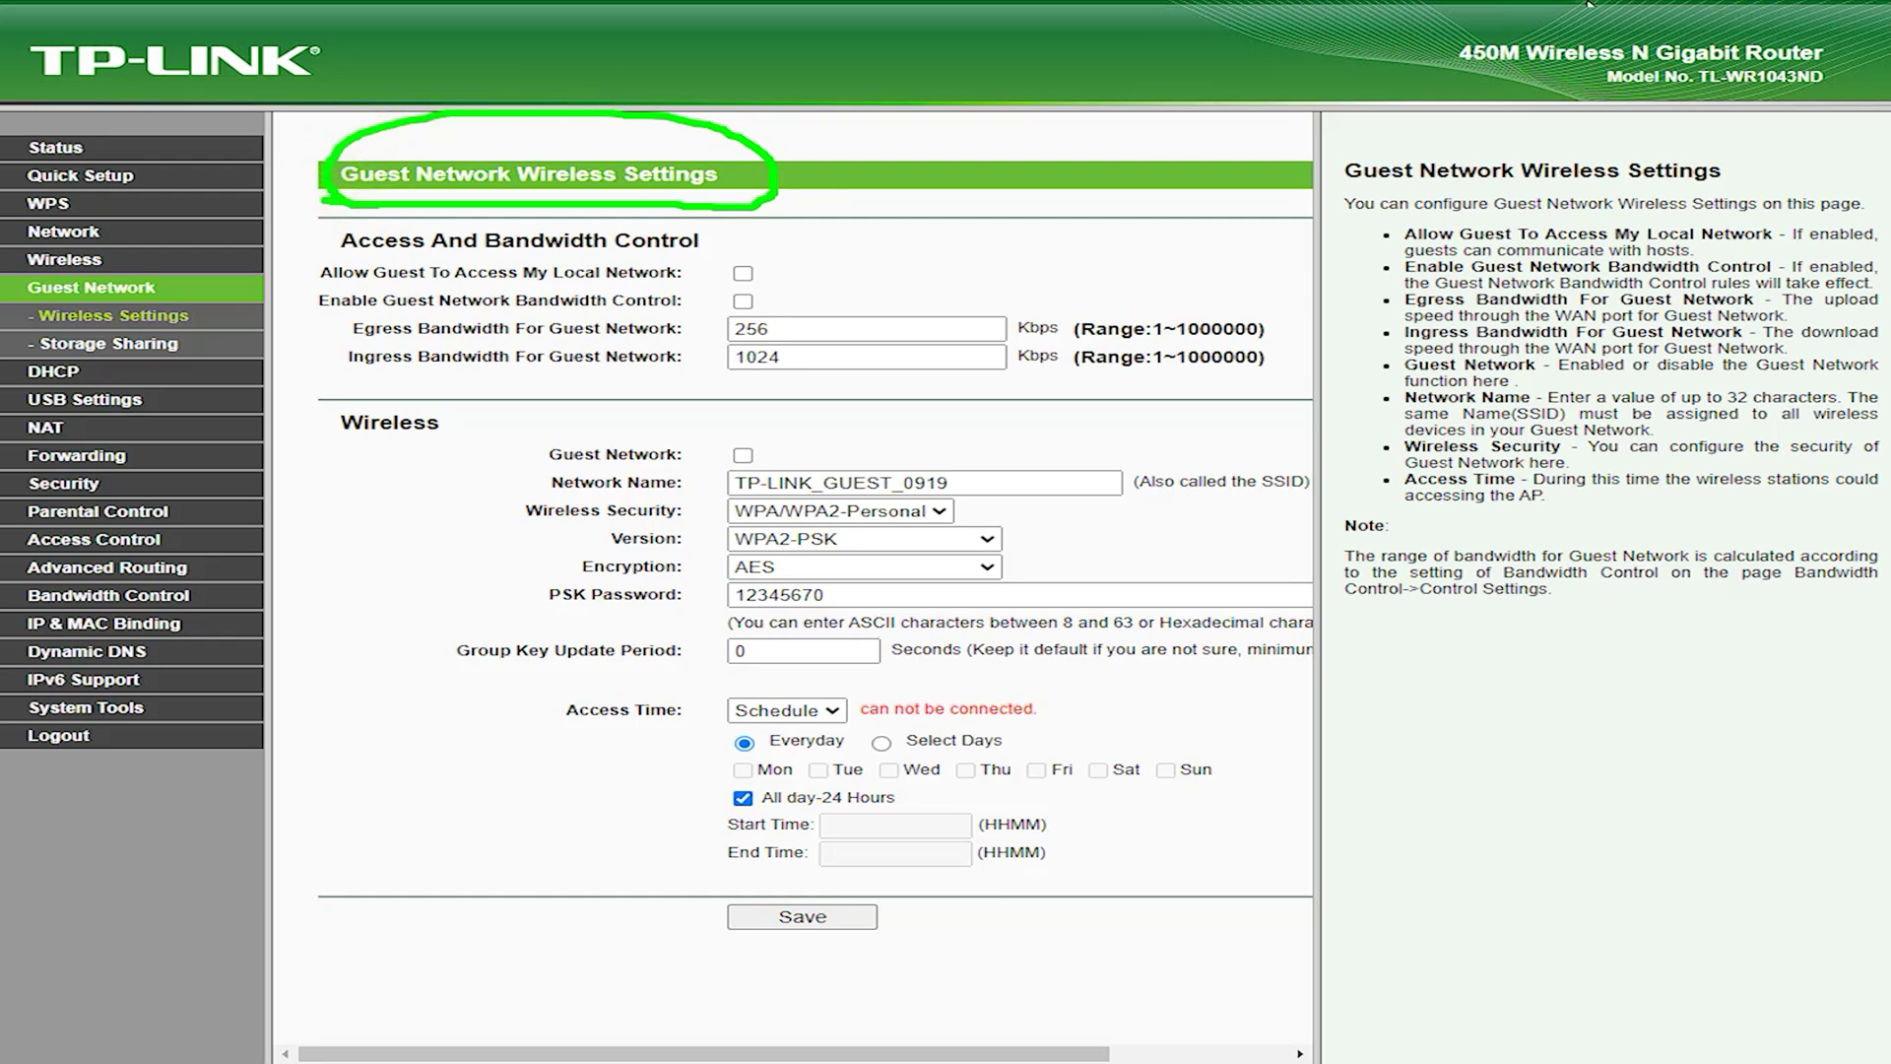
pyautogui.click(88, 342)
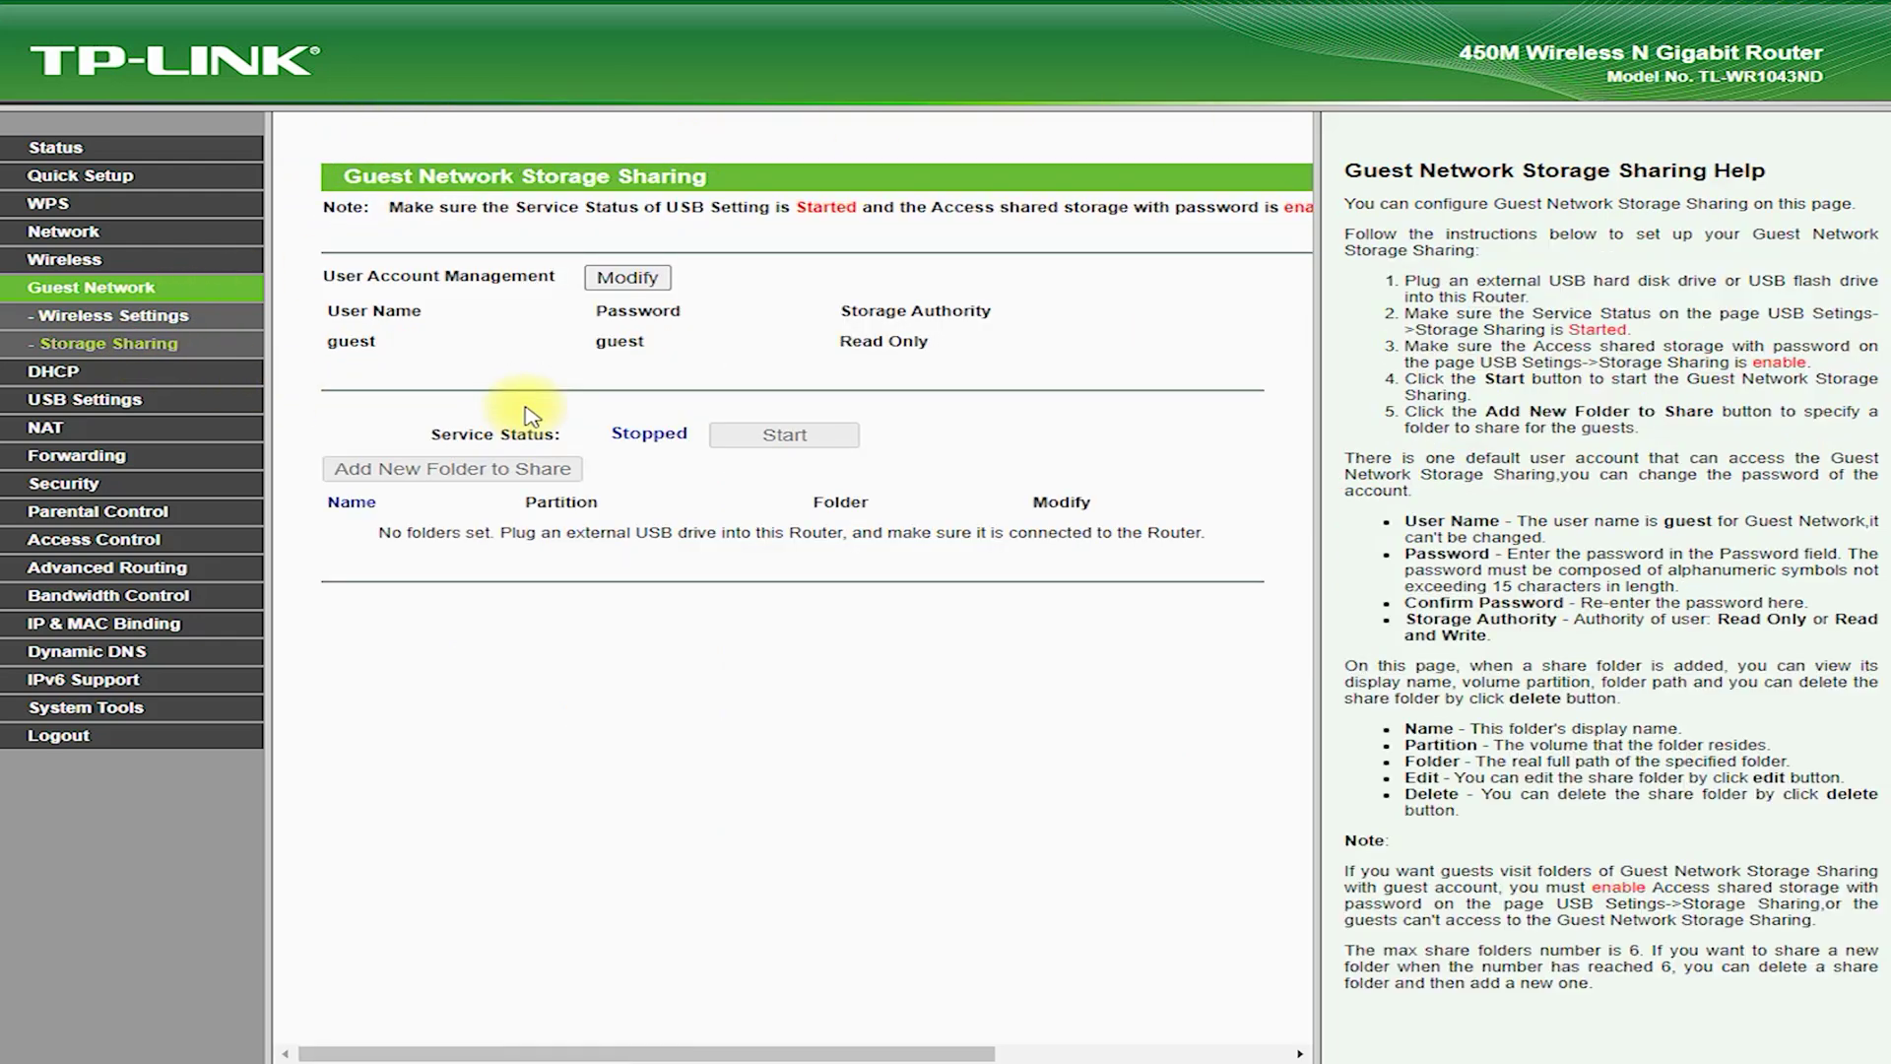
# Browse DHCP settings, client list, address reservation and USB storage sharing pages.
pyautogui.click(49, 371)
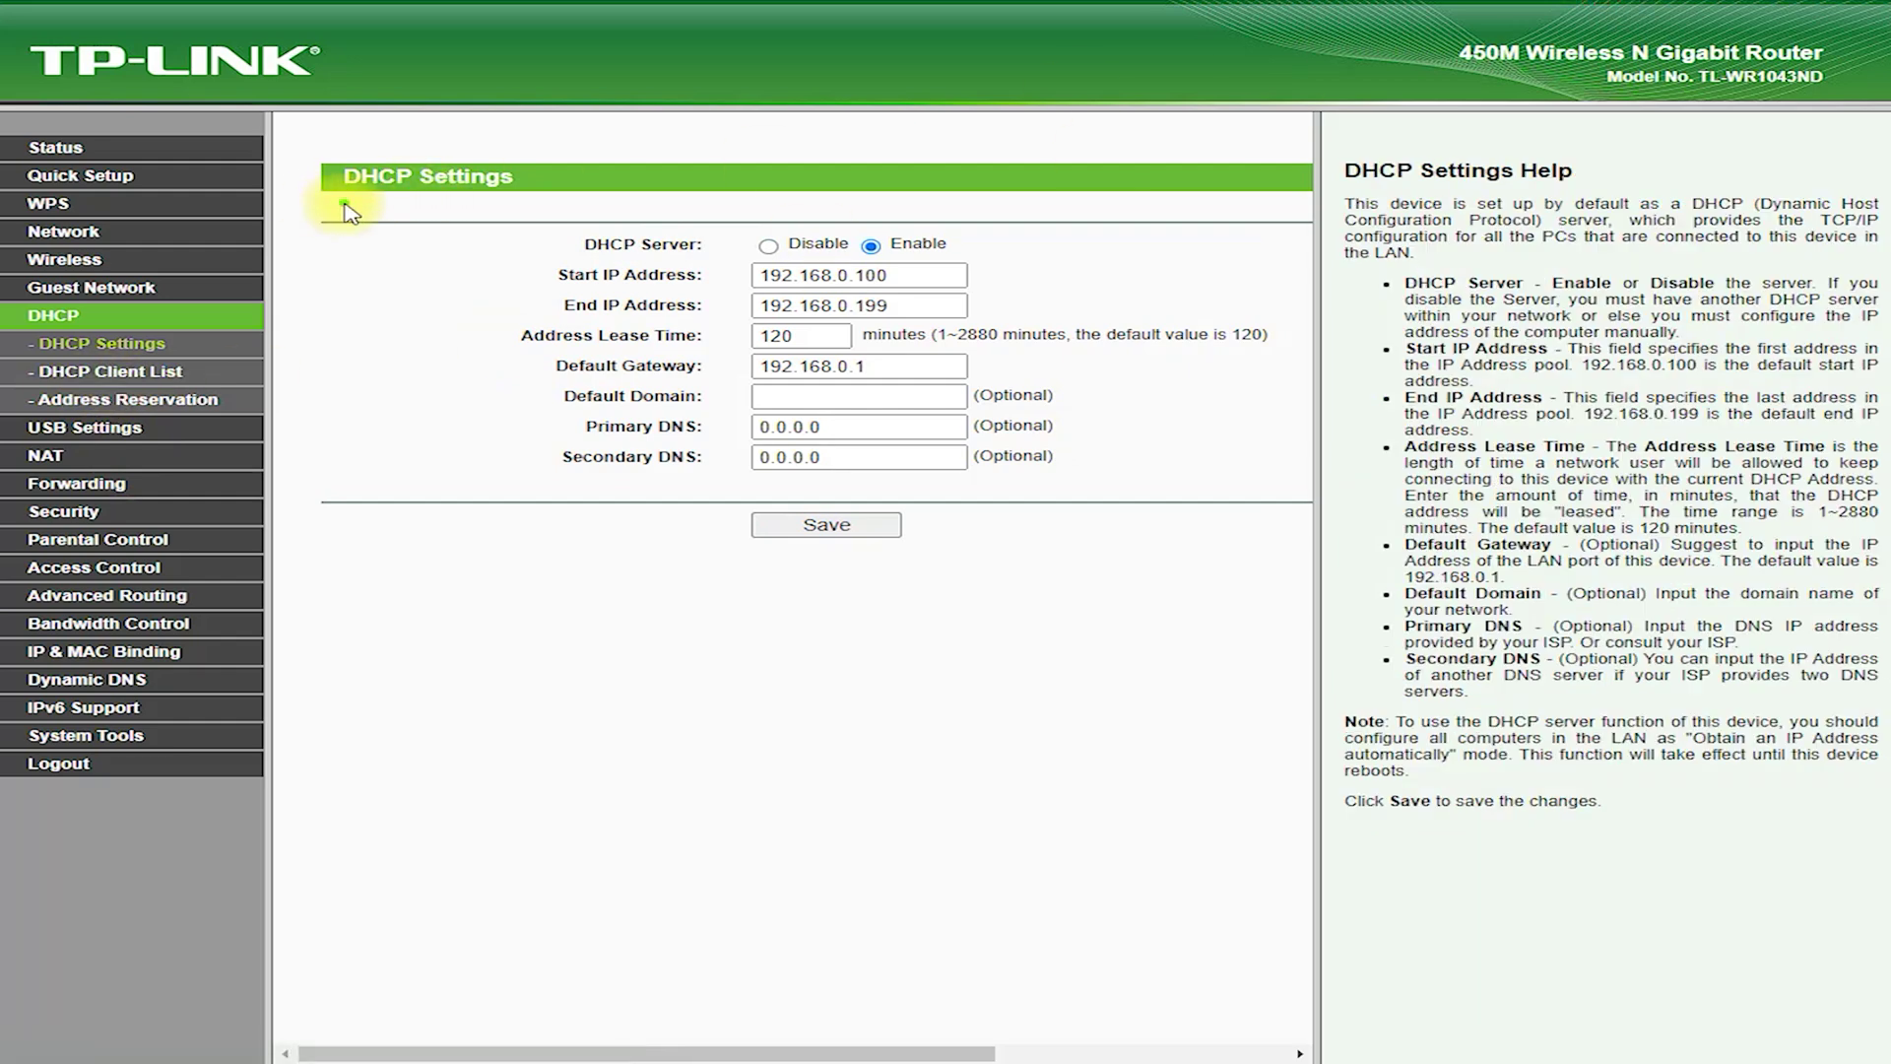
pyautogui.moveTo(347, 211)
pyautogui.mouseDown()
pyautogui.moveTo(371, 127)
pyautogui.moveTo(286, 172)
pyautogui.moveTo(340, 205)
pyautogui.mouseUp()
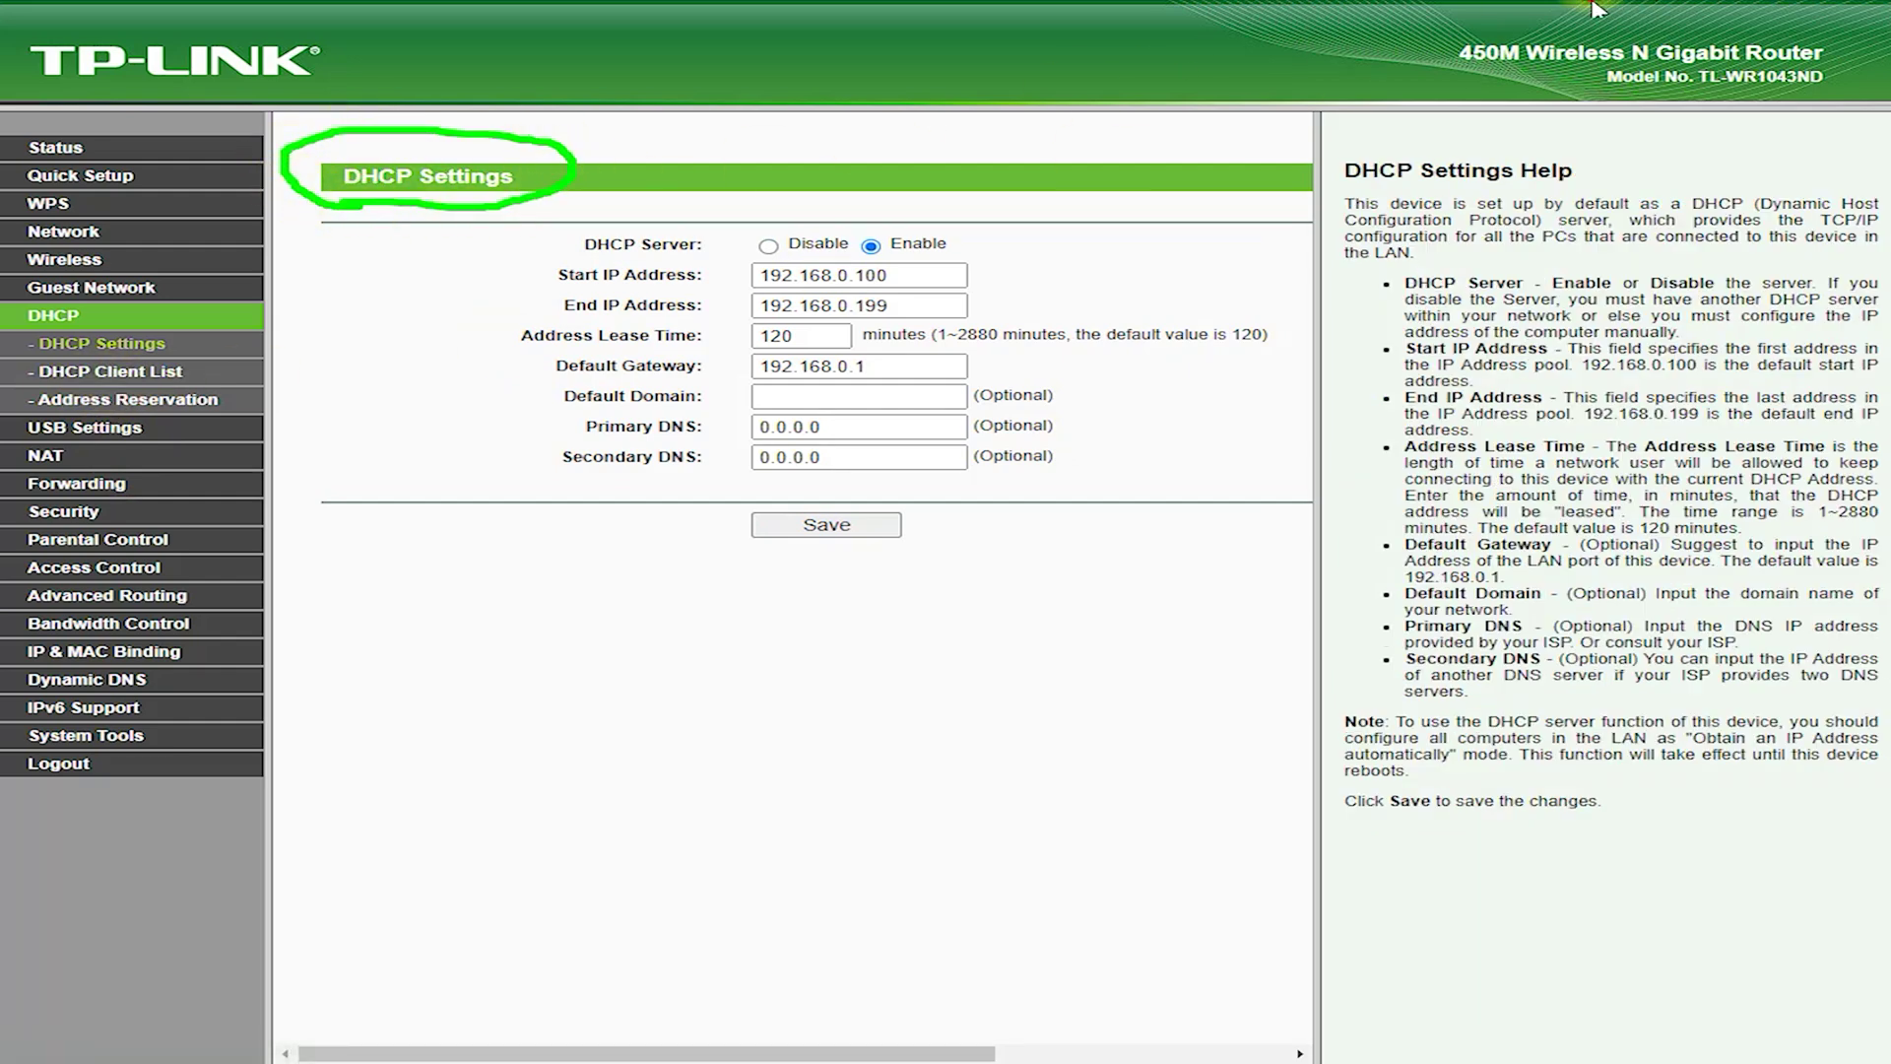
pyautogui.click(138, 371)
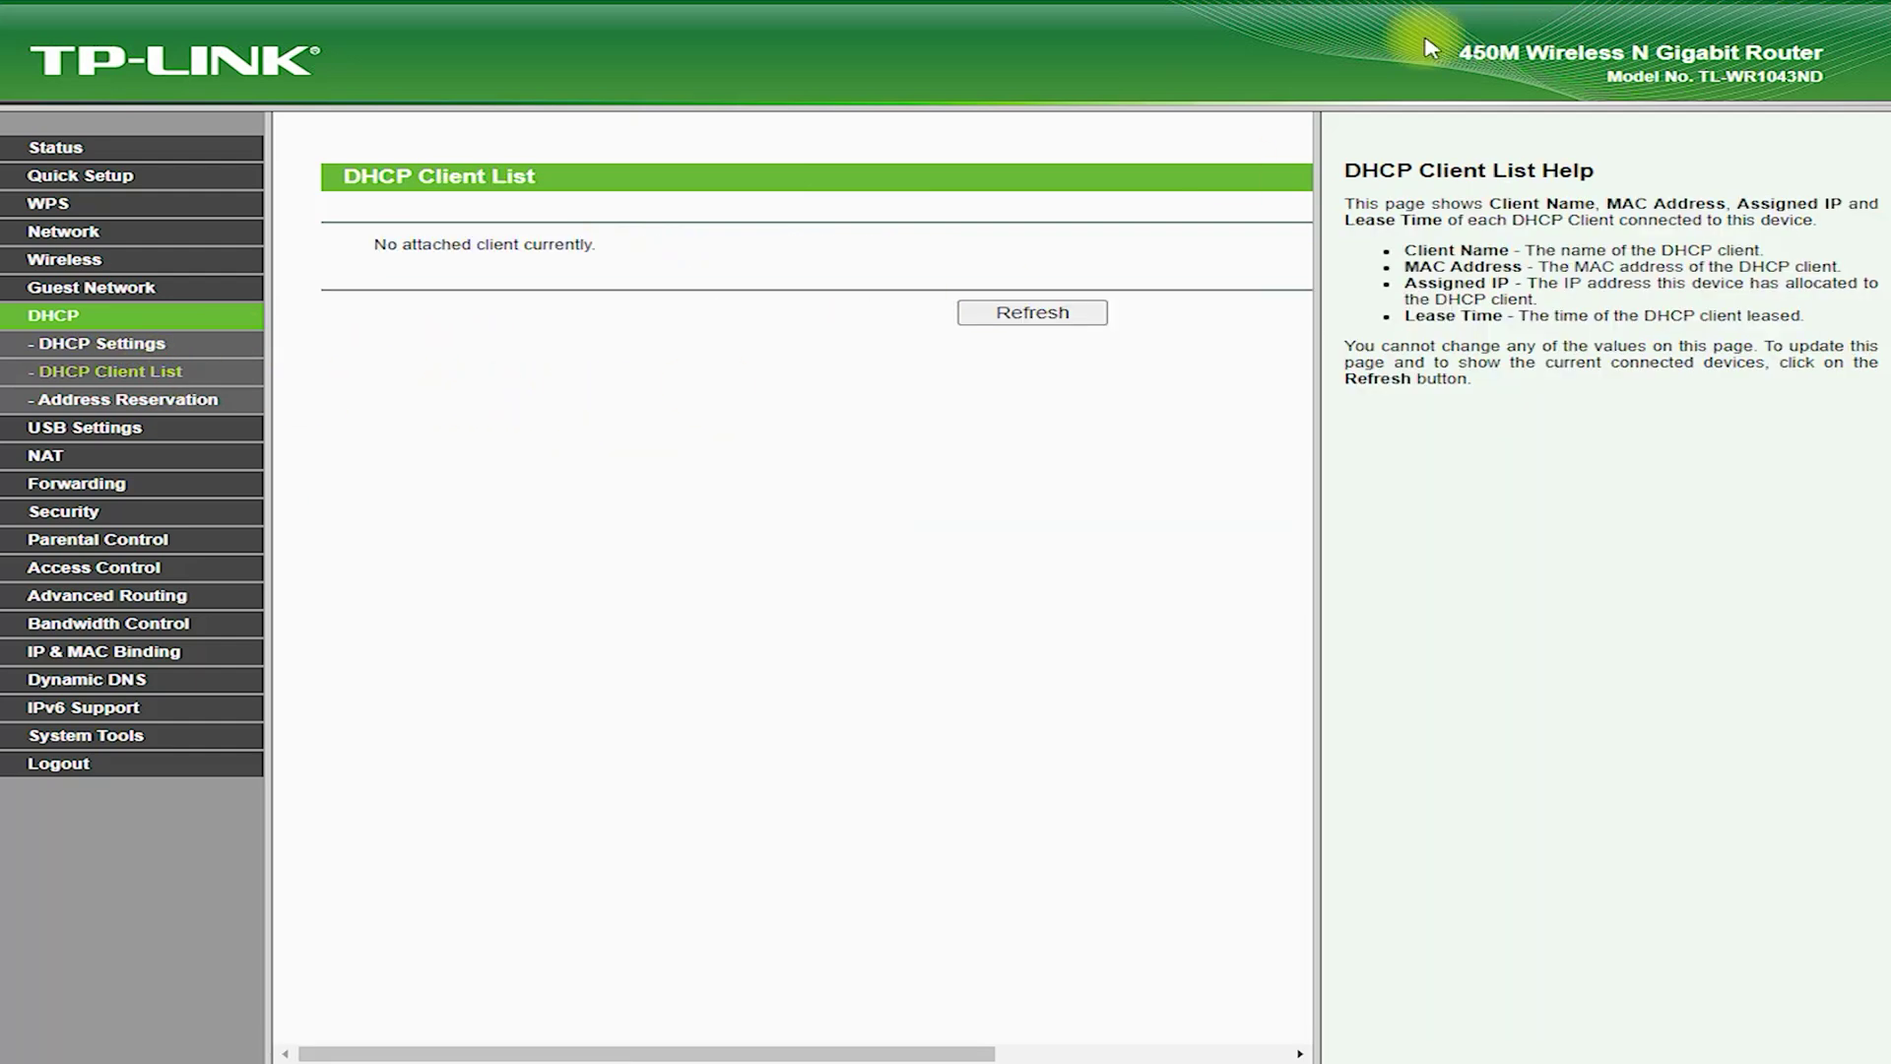
pyautogui.click(108, 399)
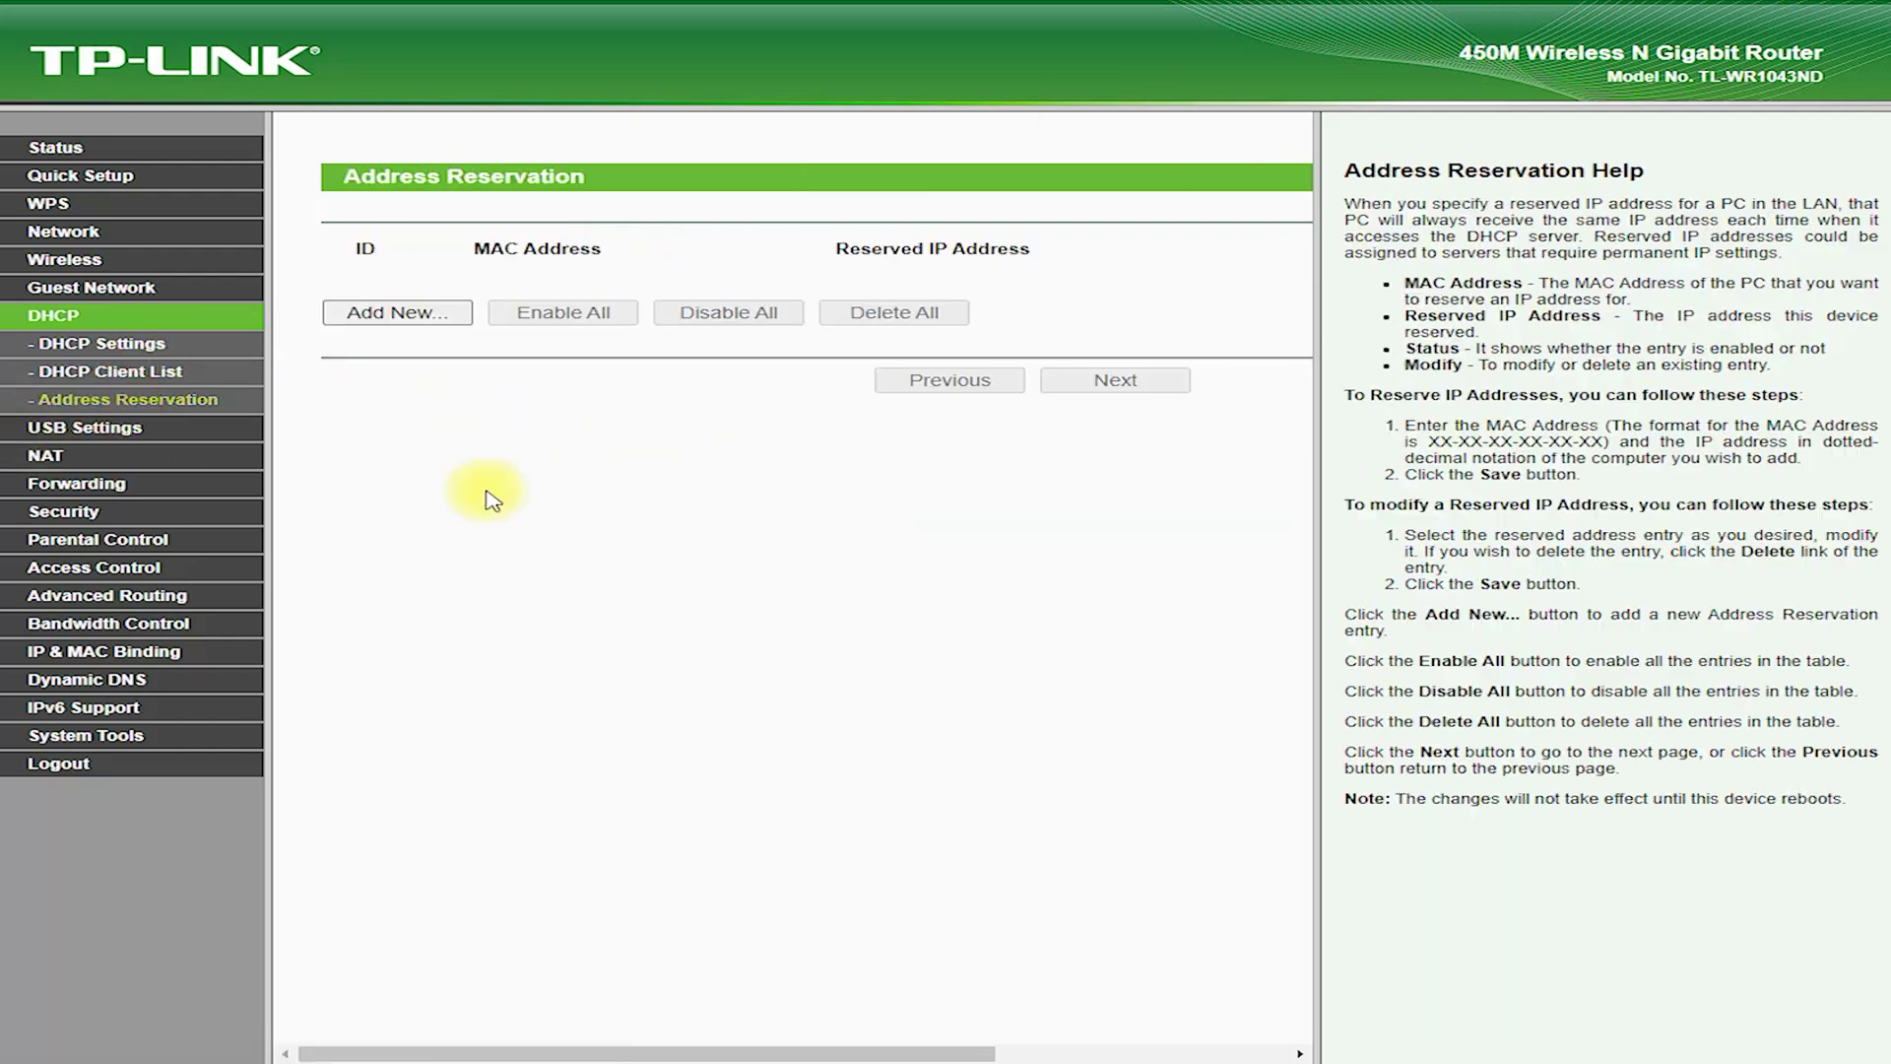
pyautogui.click(89, 426)
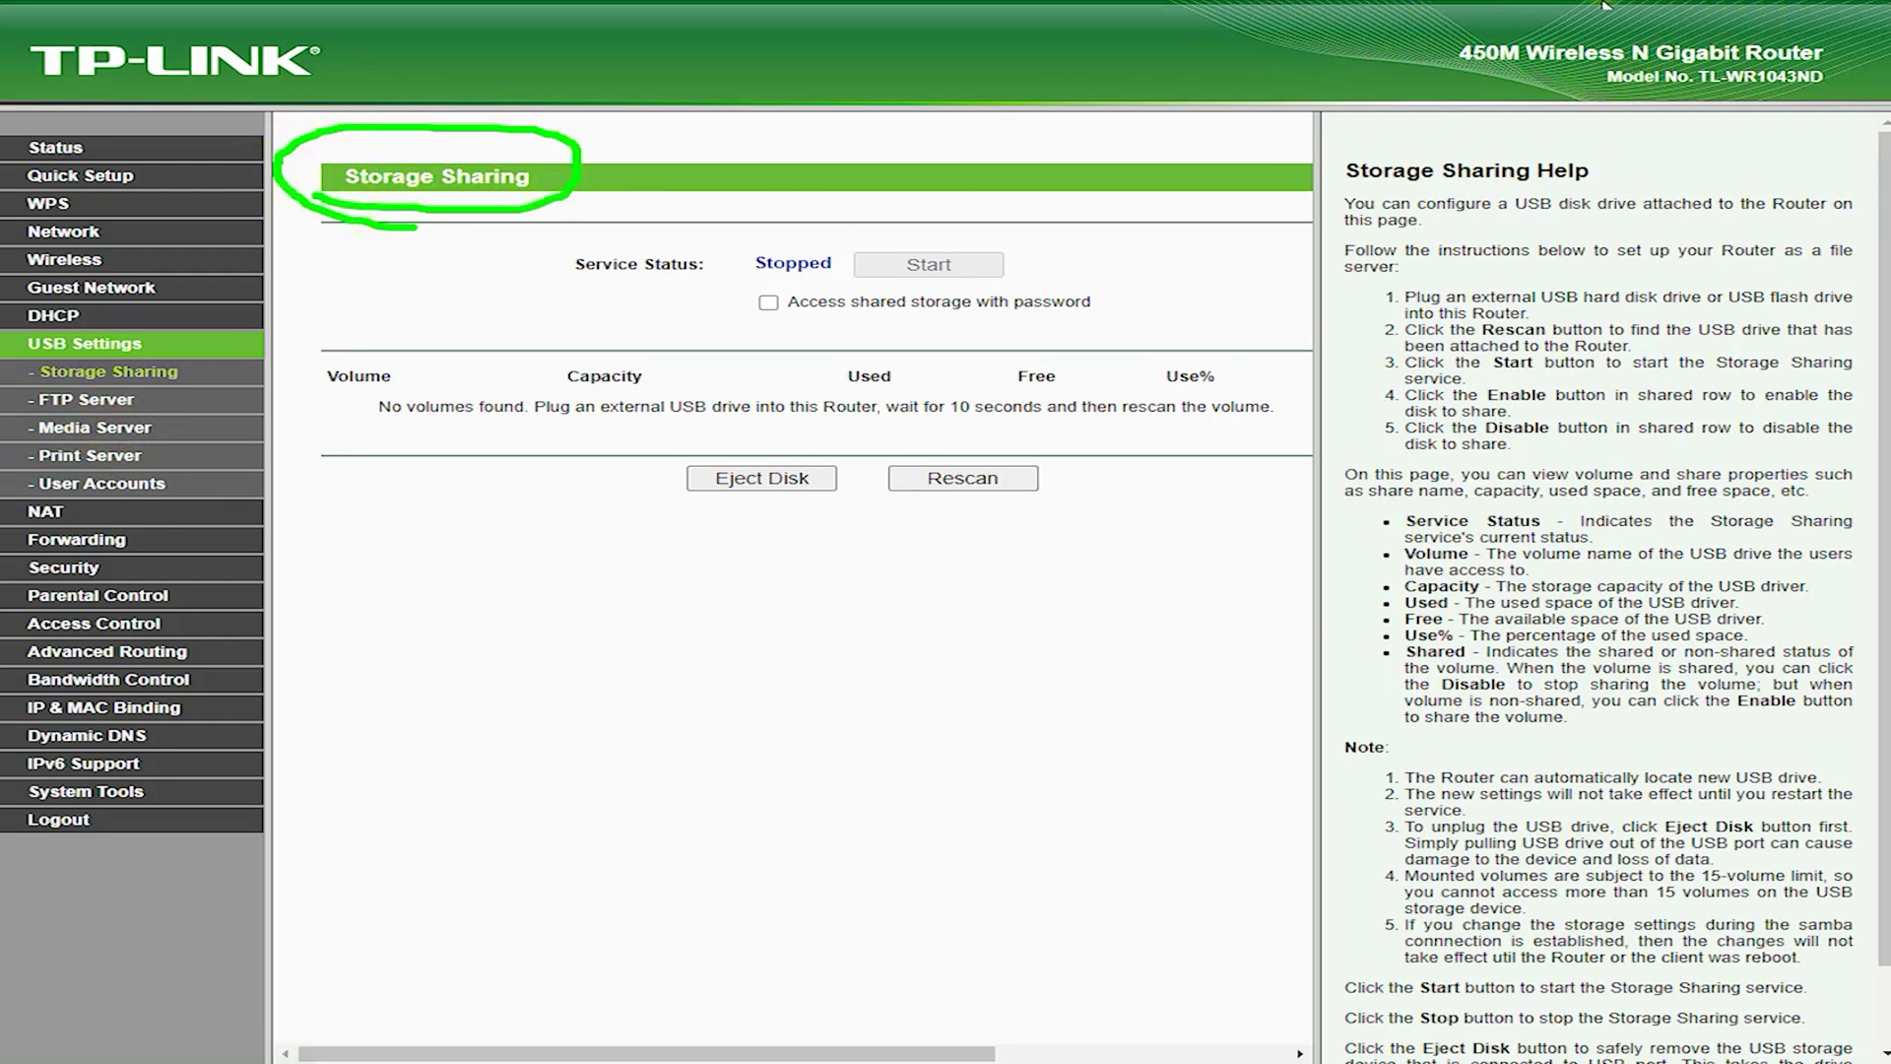
pyautogui.click(99, 399)
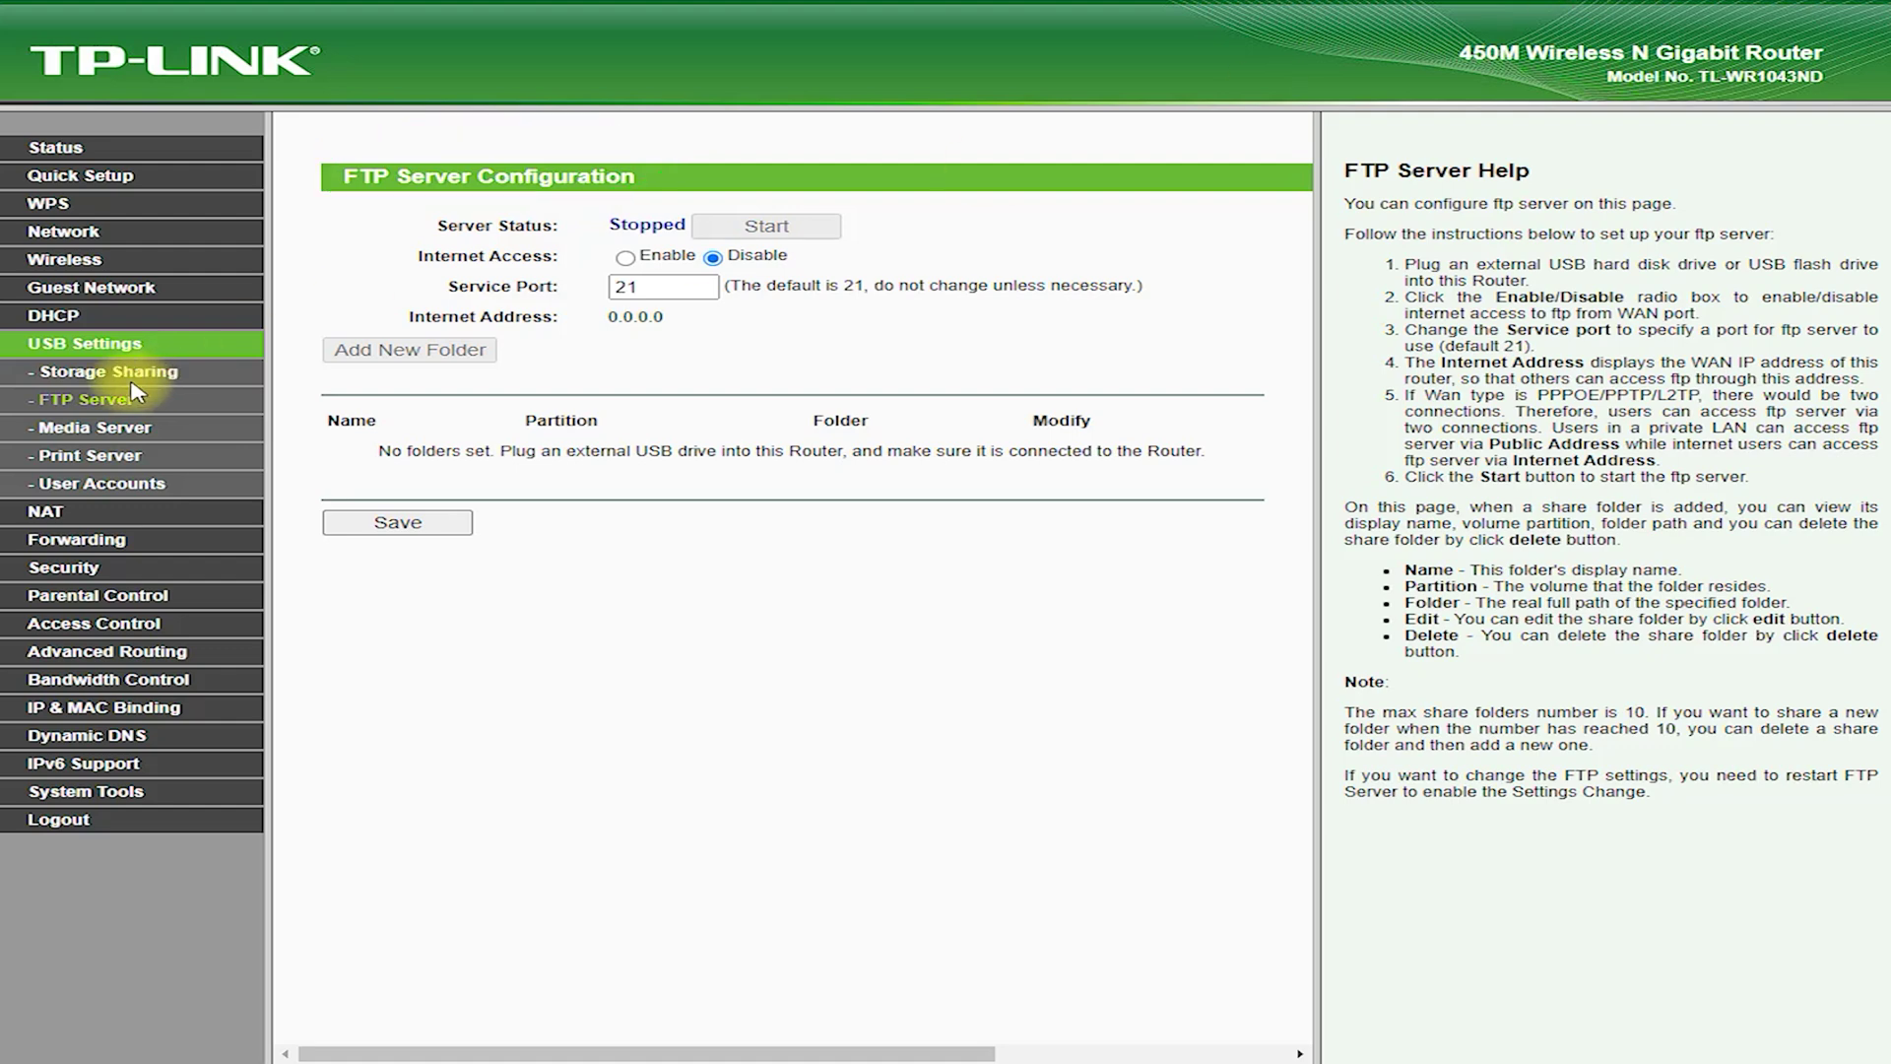
# View the Media Server, Print Server and User Accounts pages showing the admin account.
pyautogui.click(95, 426)
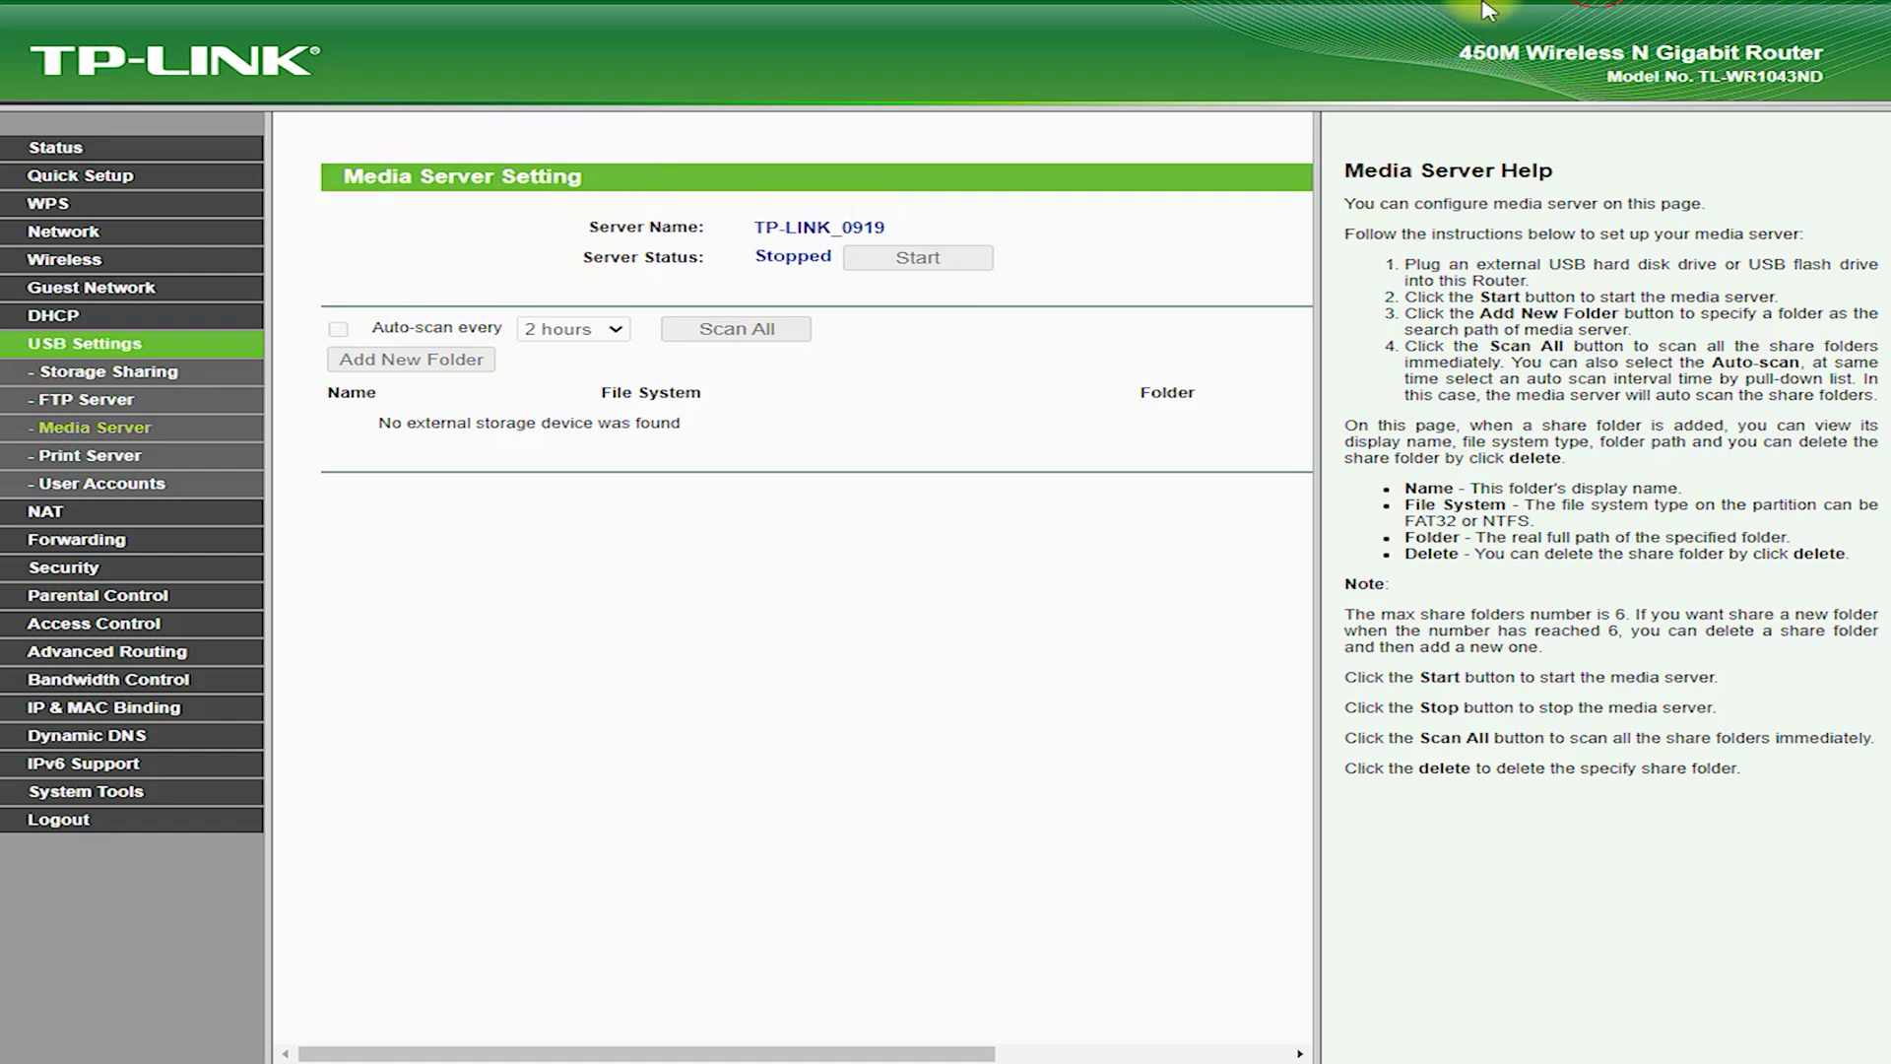
pyautogui.click(91, 455)
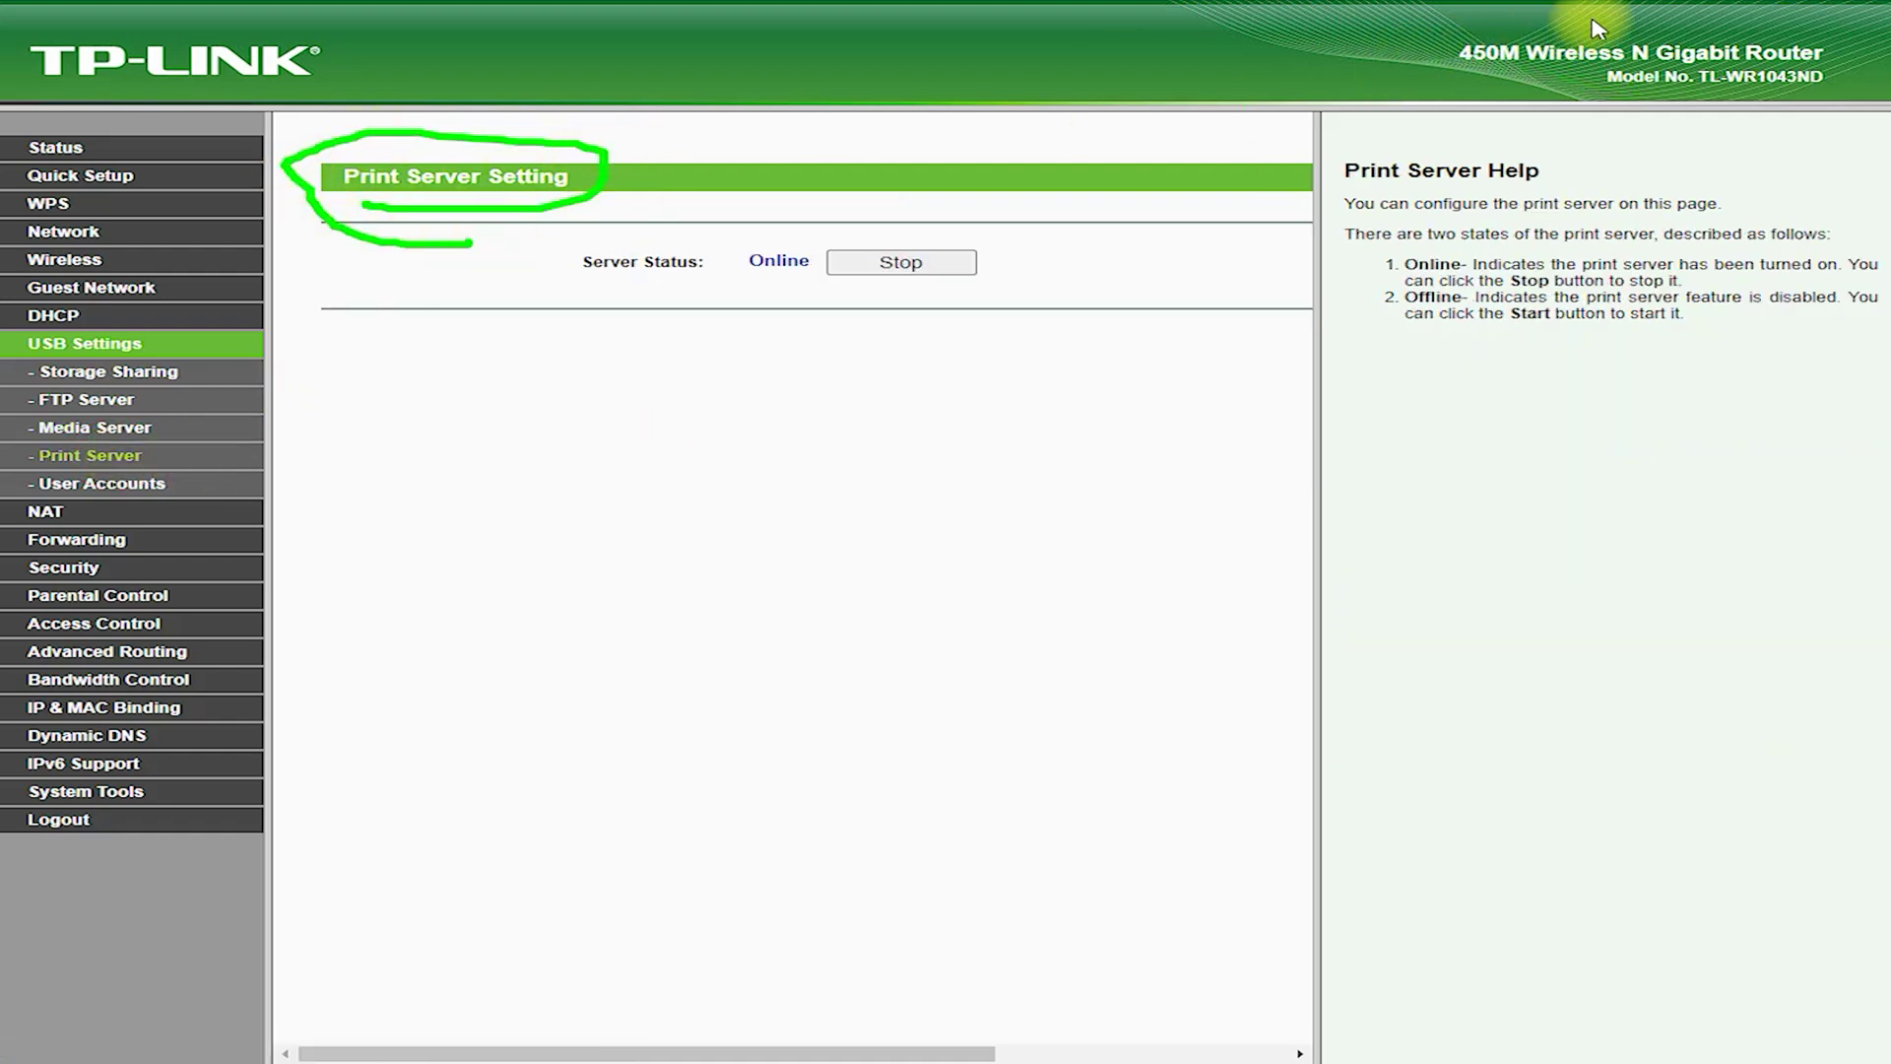
pyautogui.click(103, 482)
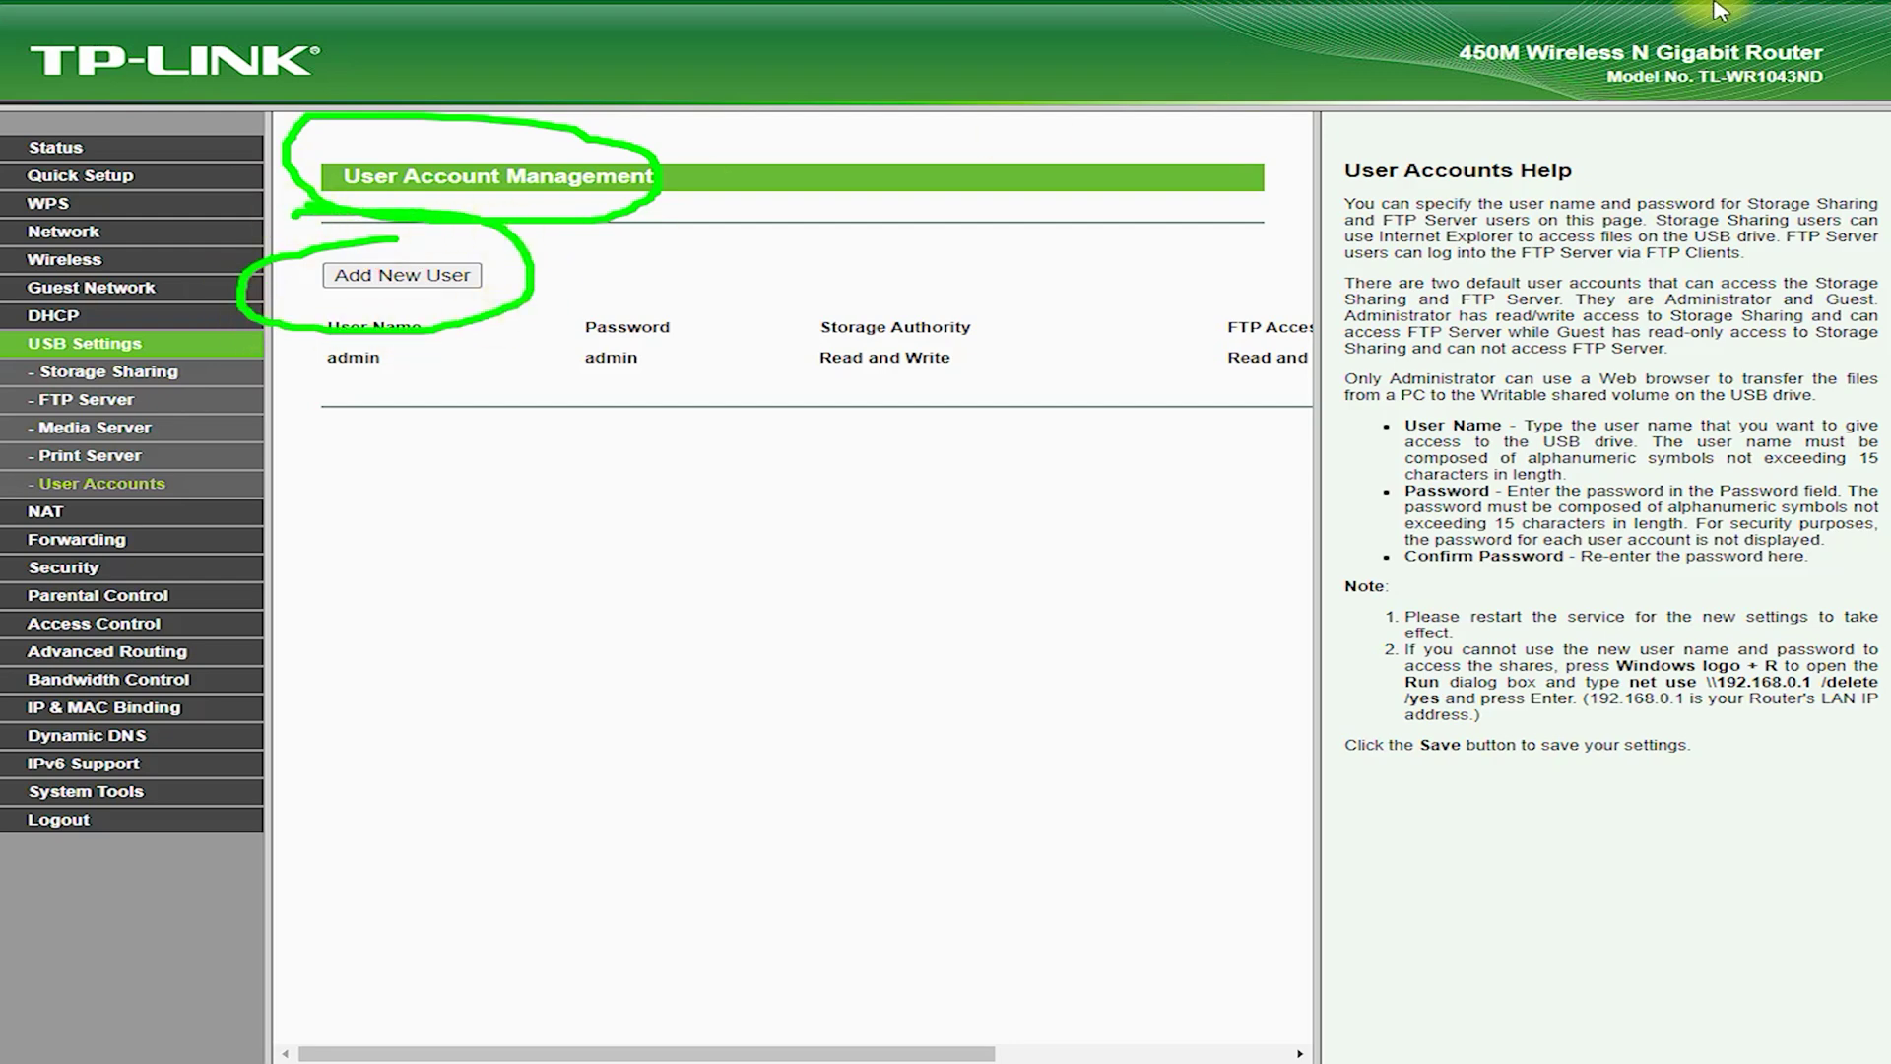
# Browse NAT control, Virtual Servers, Port Triggering, DMZ and UPnP pages.
pyautogui.click(94, 509)
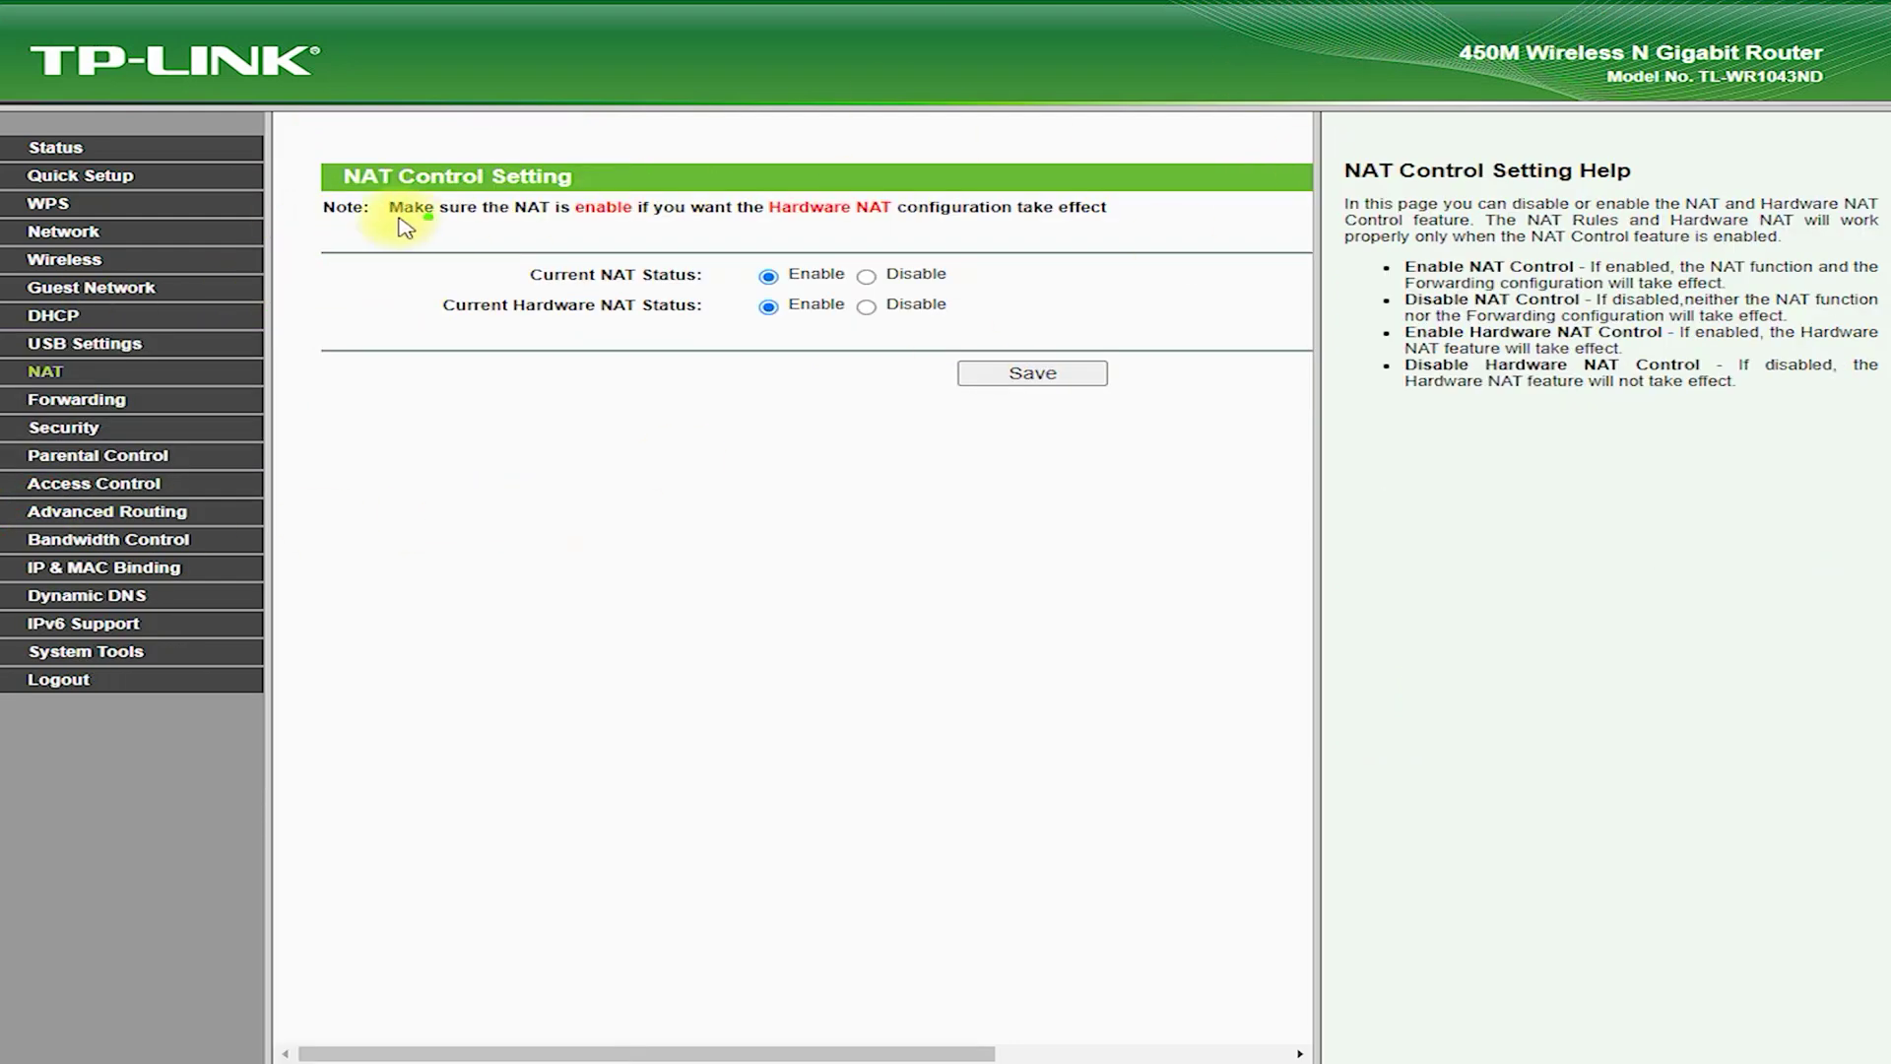
pyautogui.moveTo(345, 206); pyautogui.dragTo(401, 138)
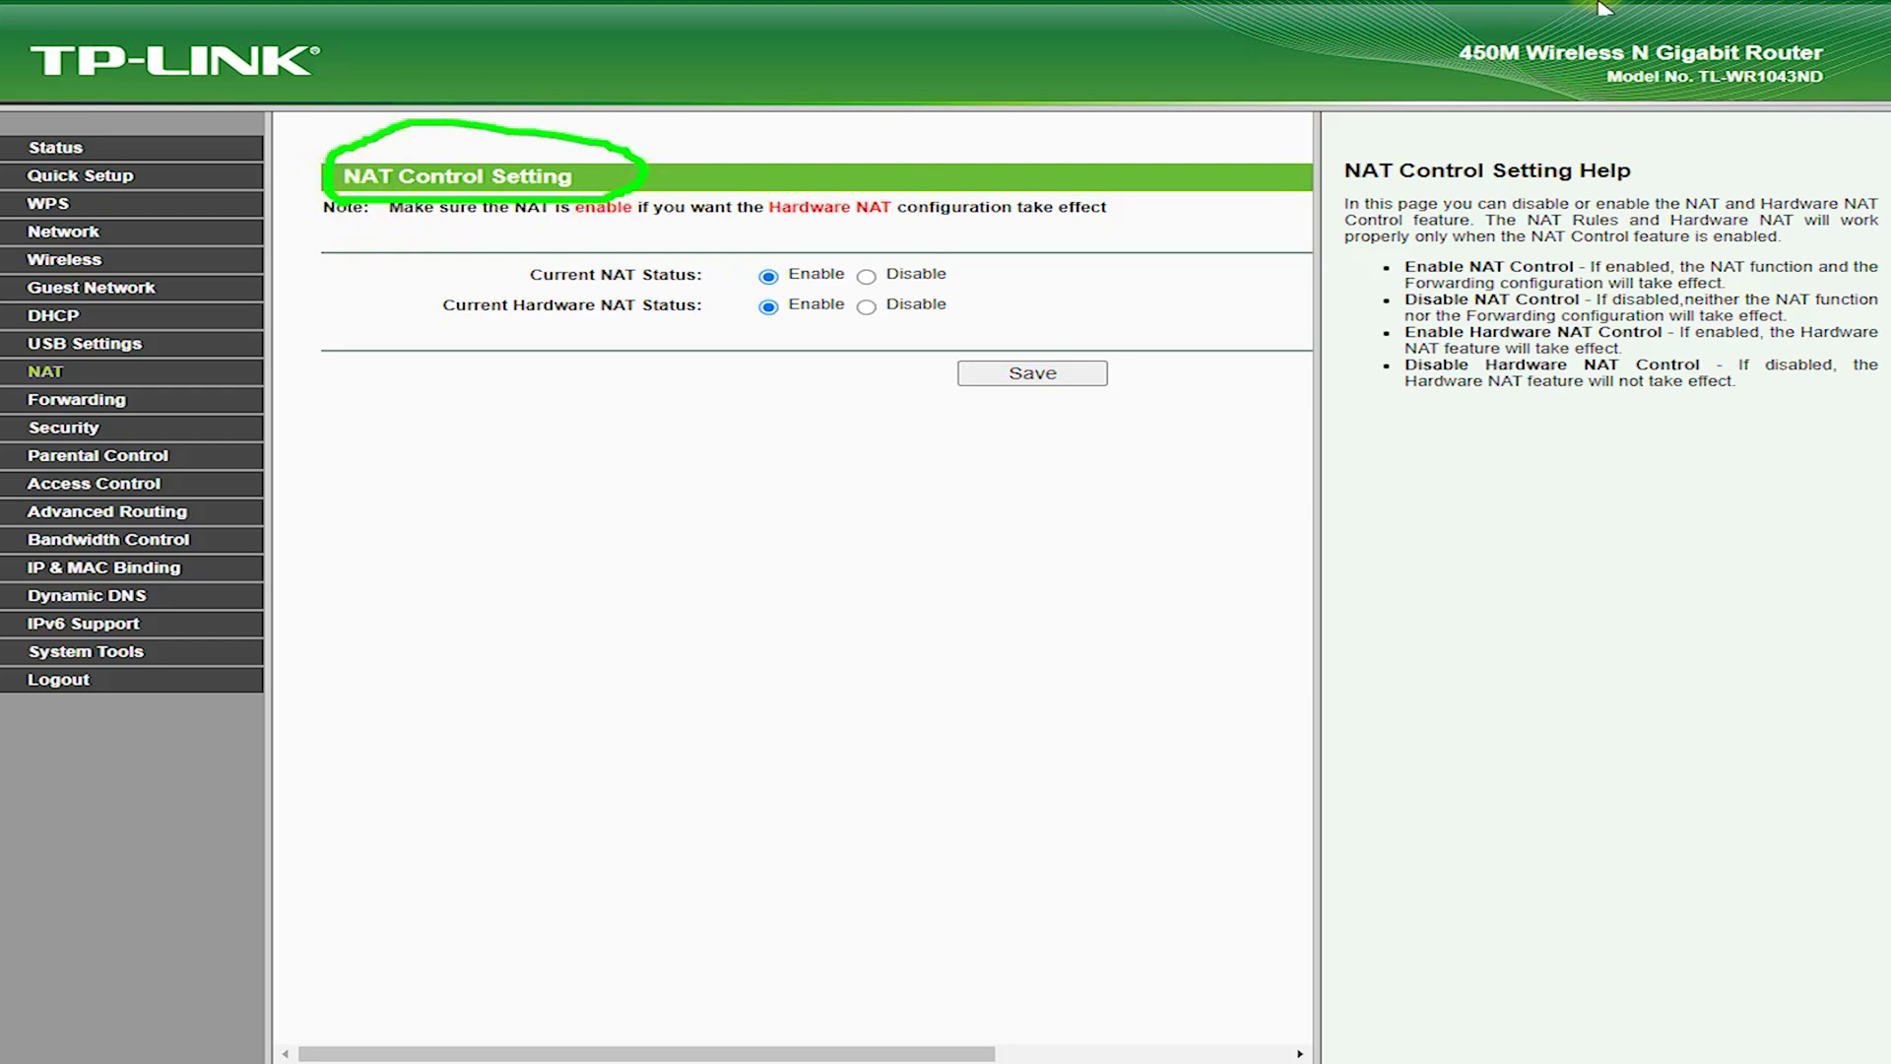
pyautogui.click(77, 399)
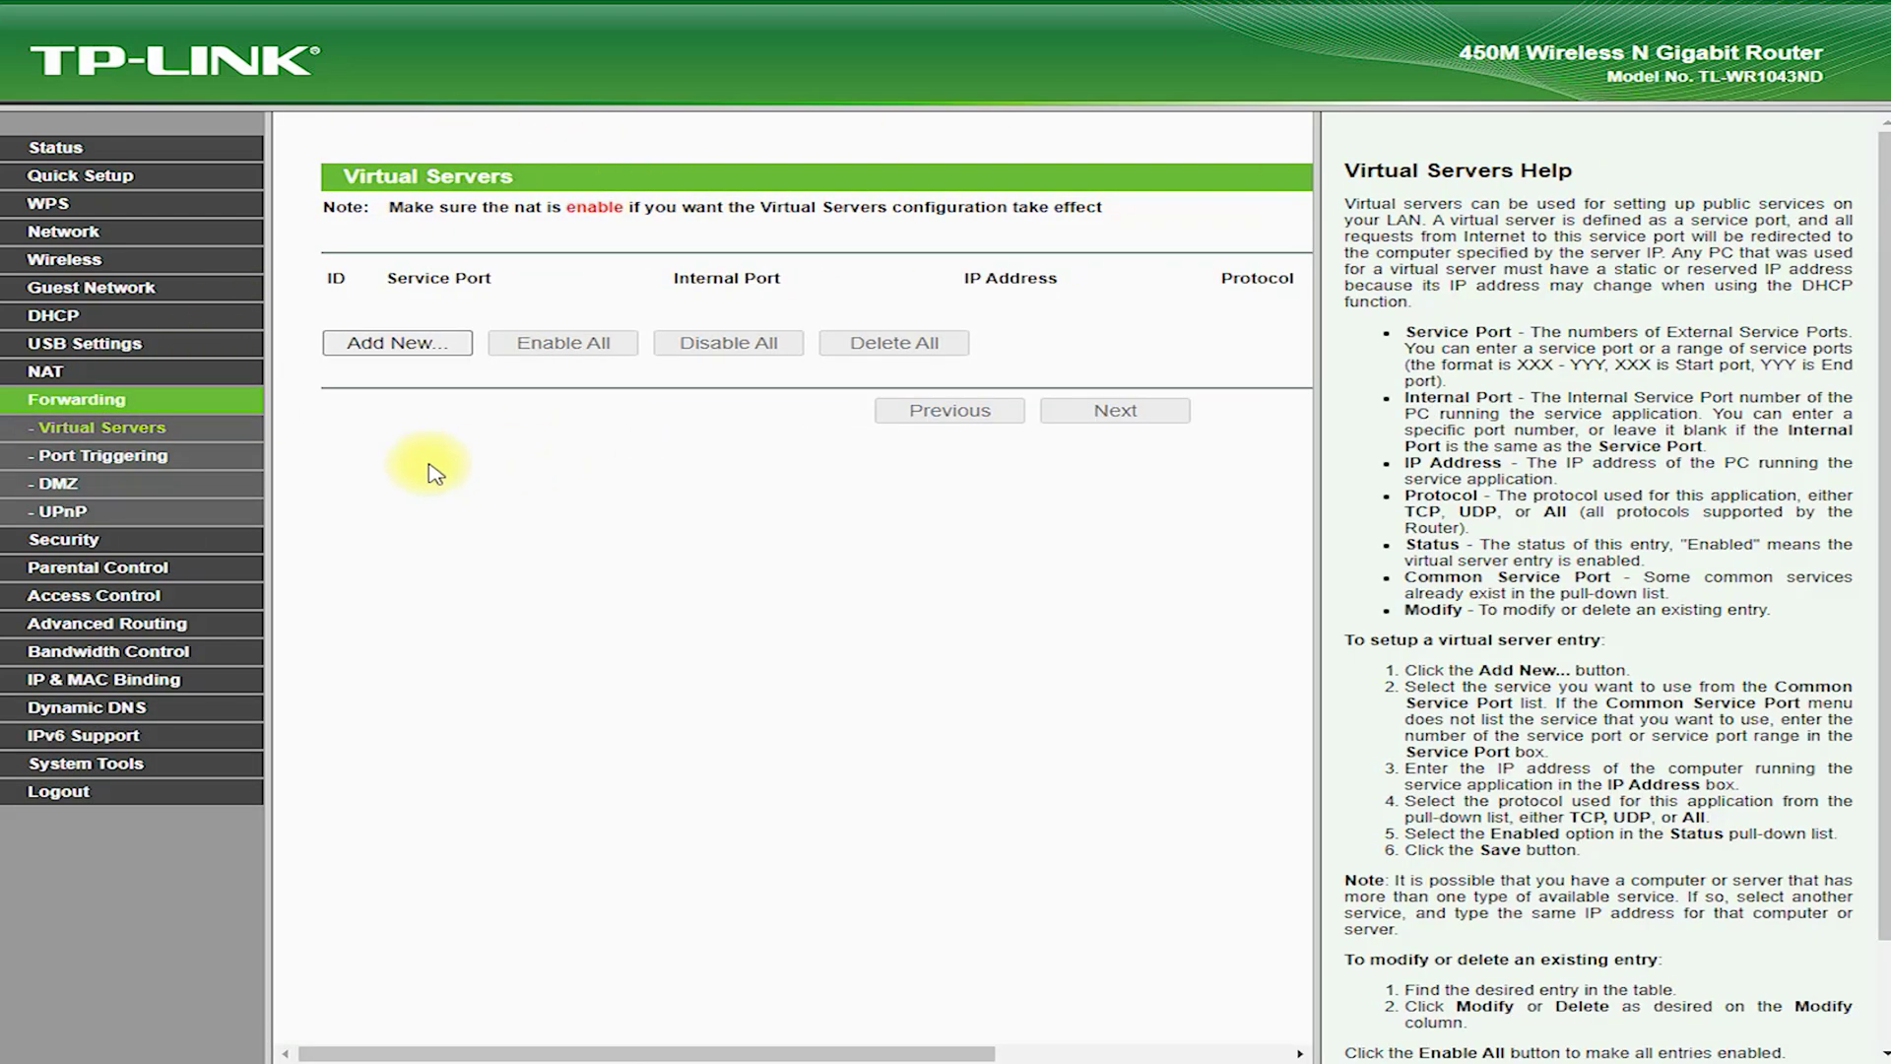
pyautogui.click(107, 459)
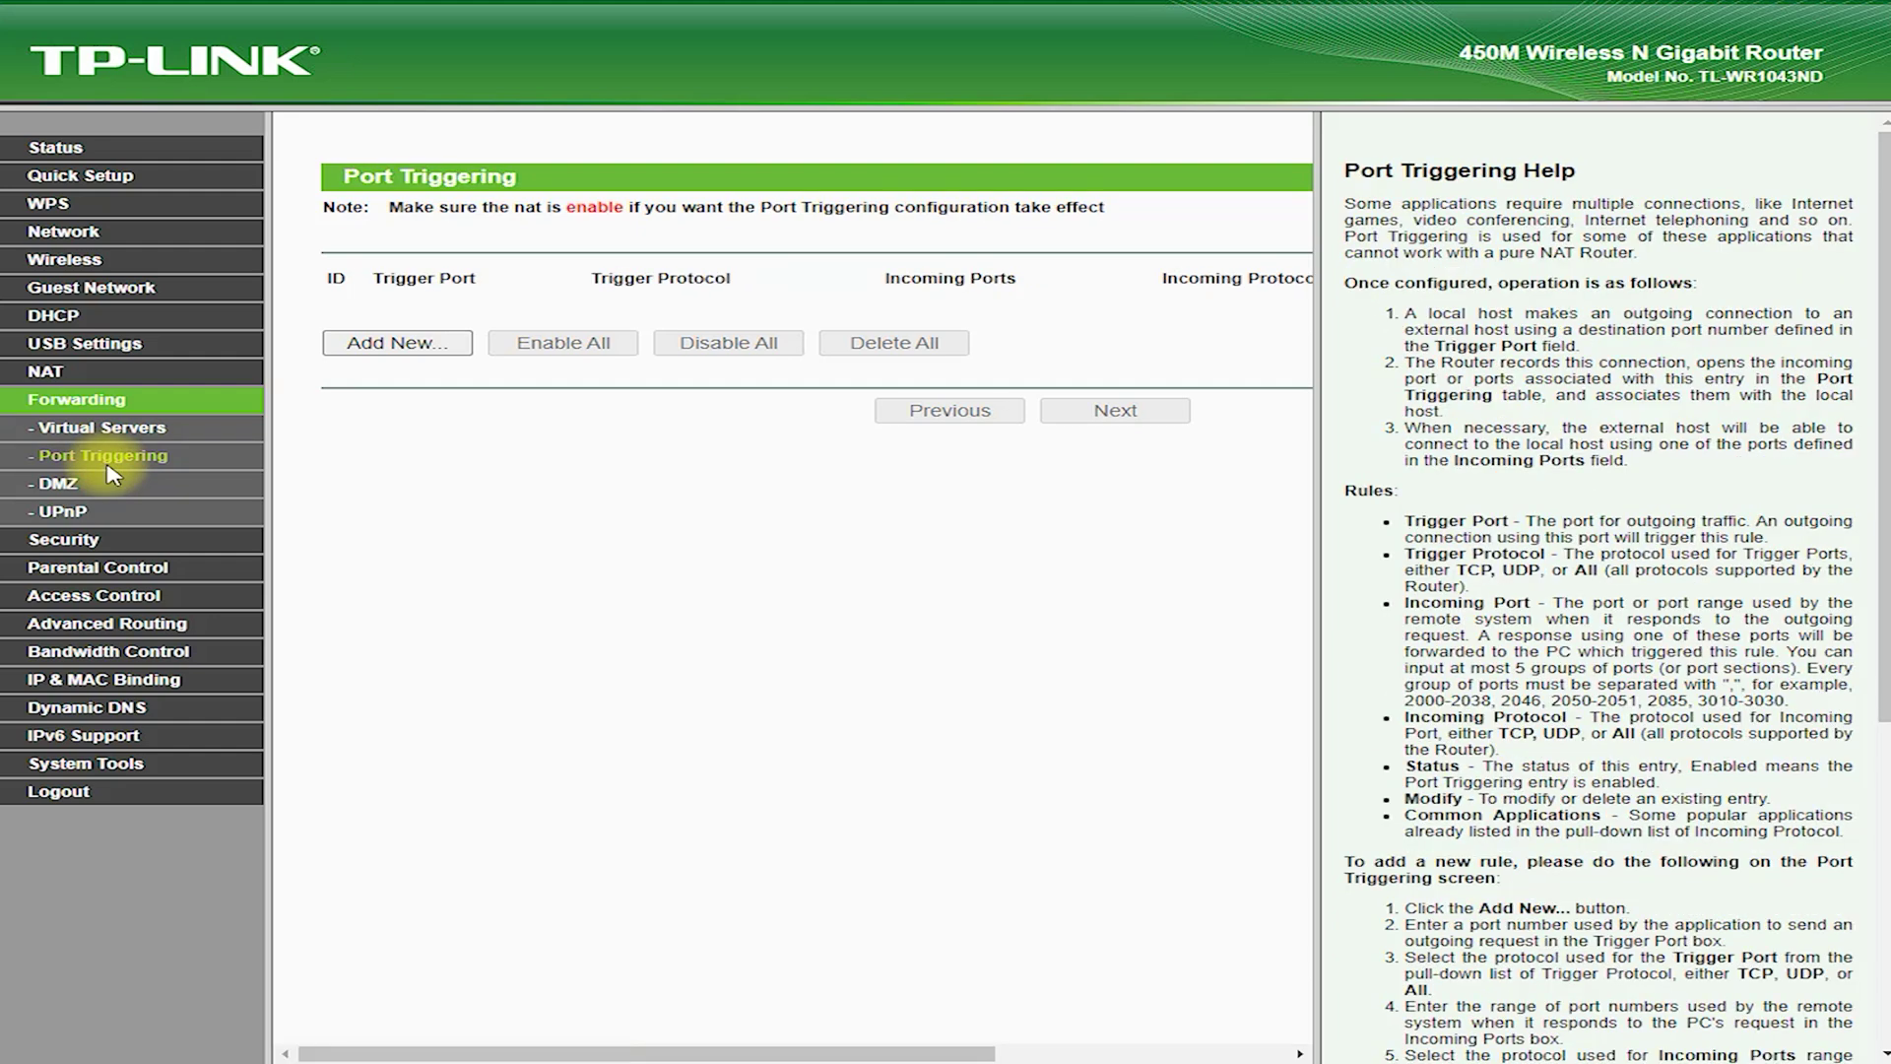
pyautogui.click(54, 483)
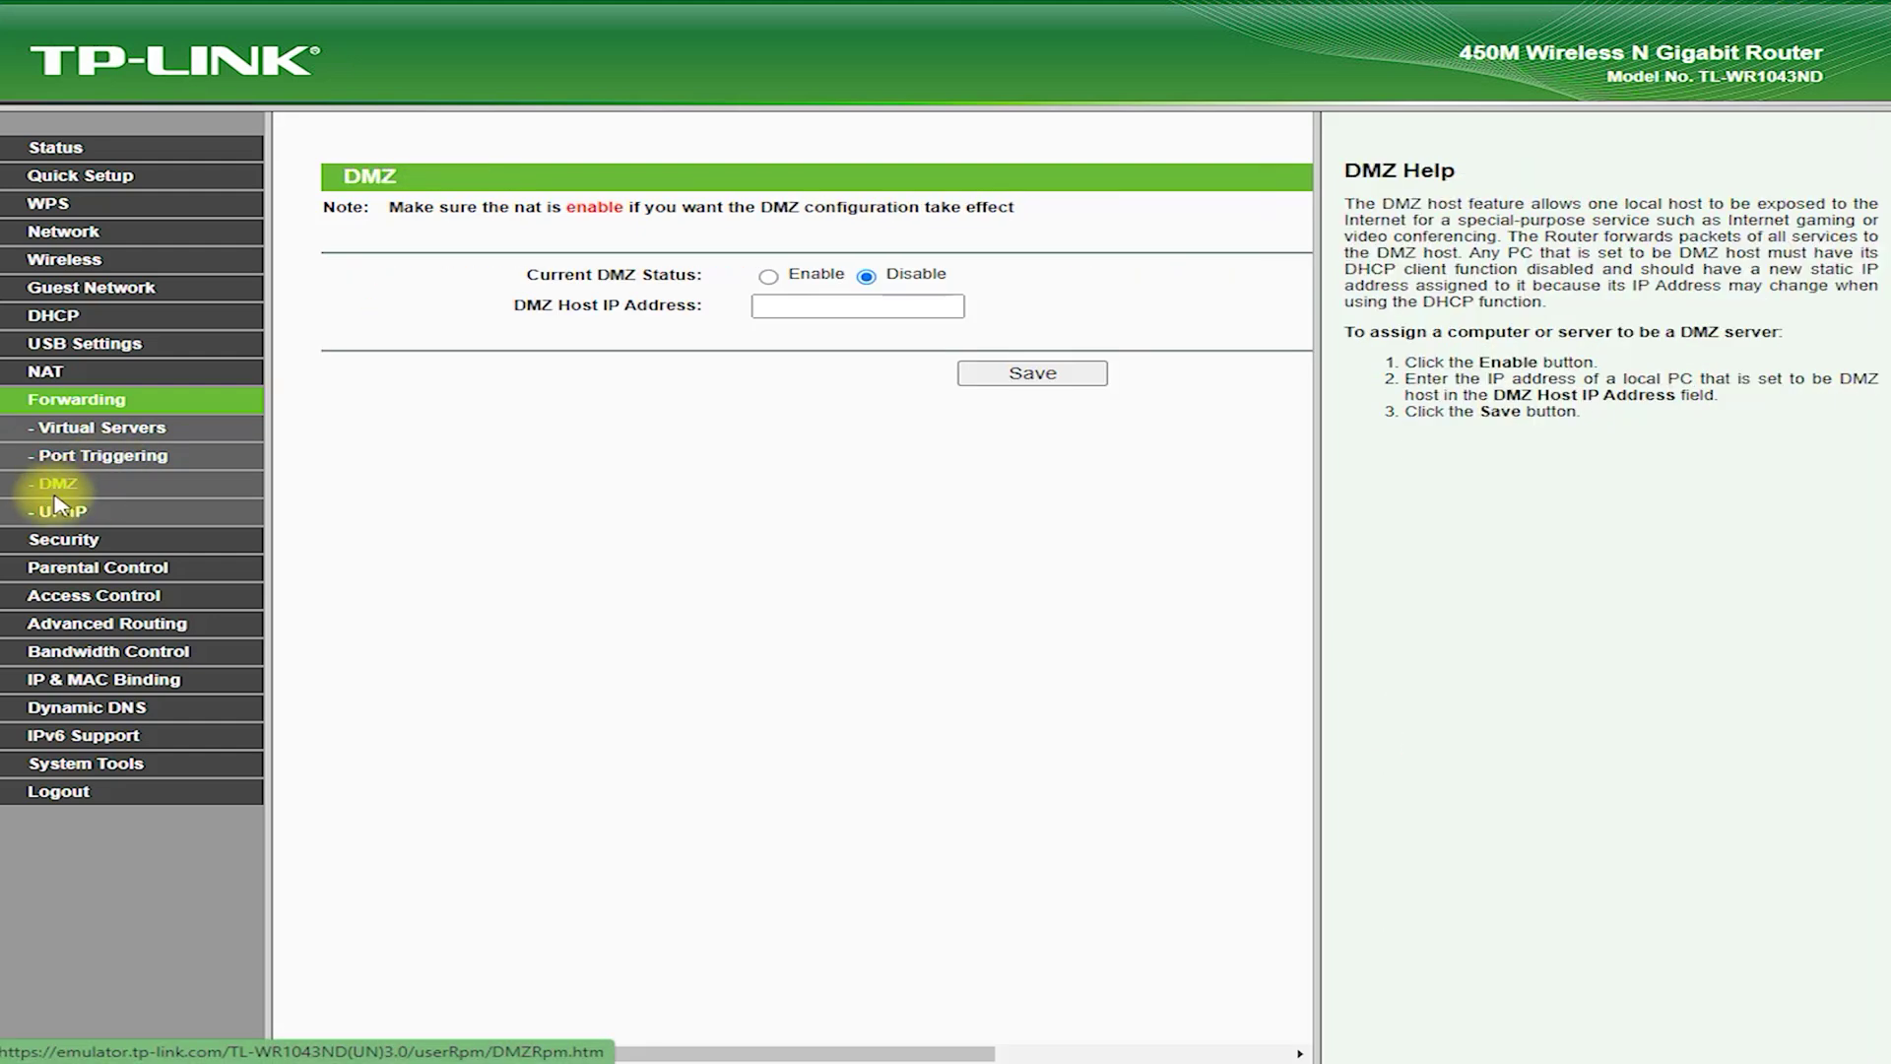
pyautogui.click(60, 512)
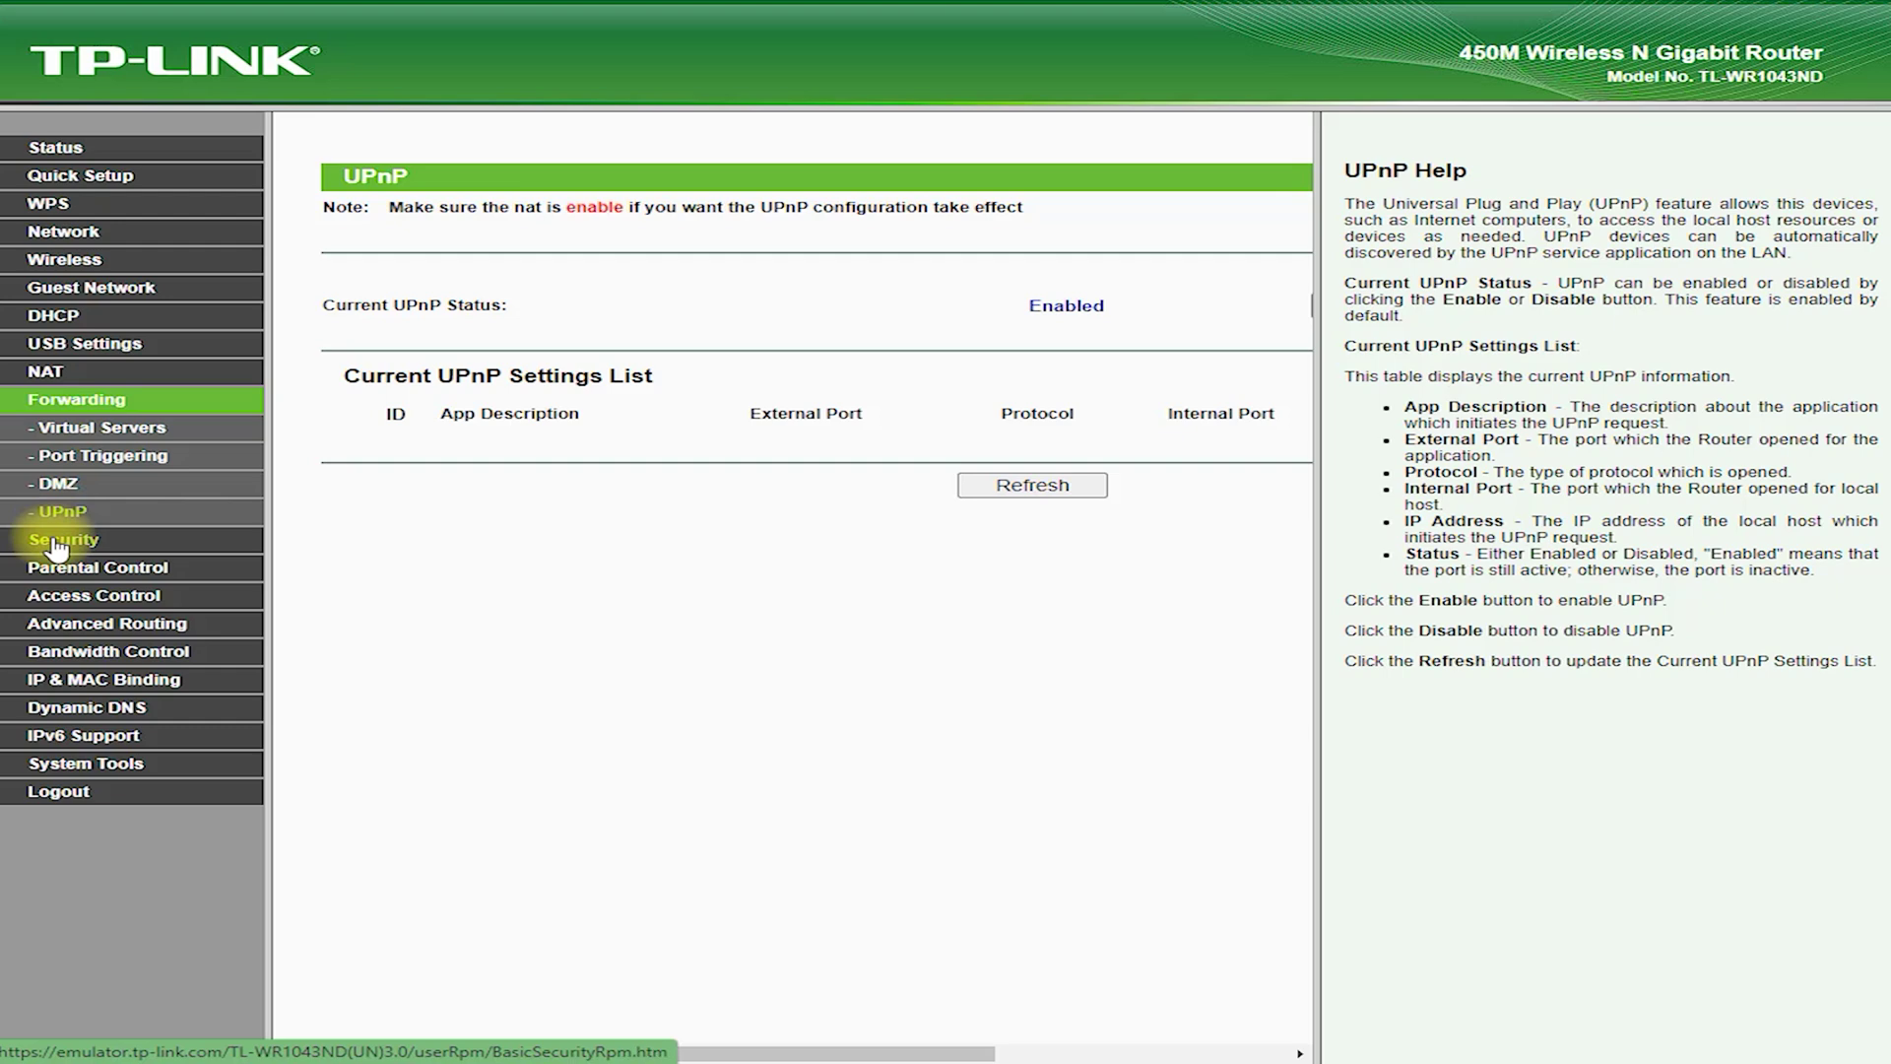
# Browse basic and advanced security, local management, and remote management (port 80, IP 0.0.0.0).
pyautogui.click(57, 544)
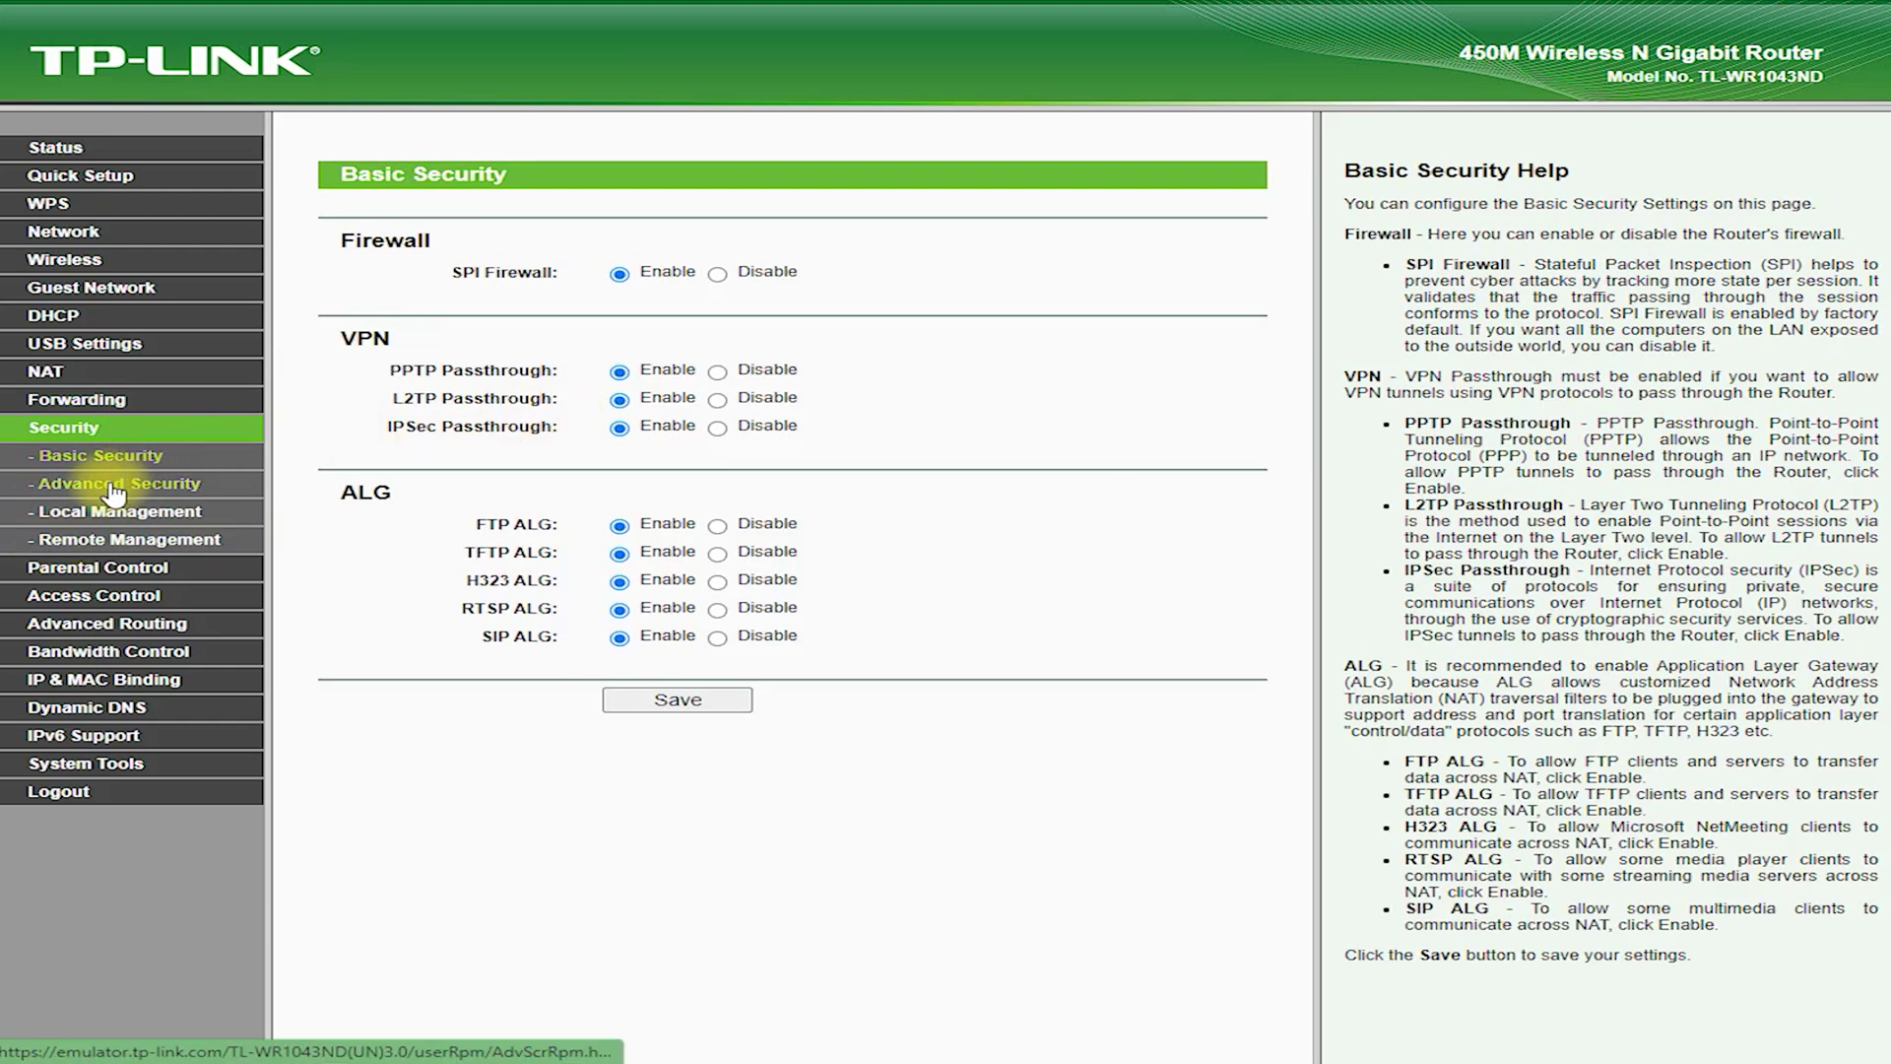
pyautogui.click(106, 487)
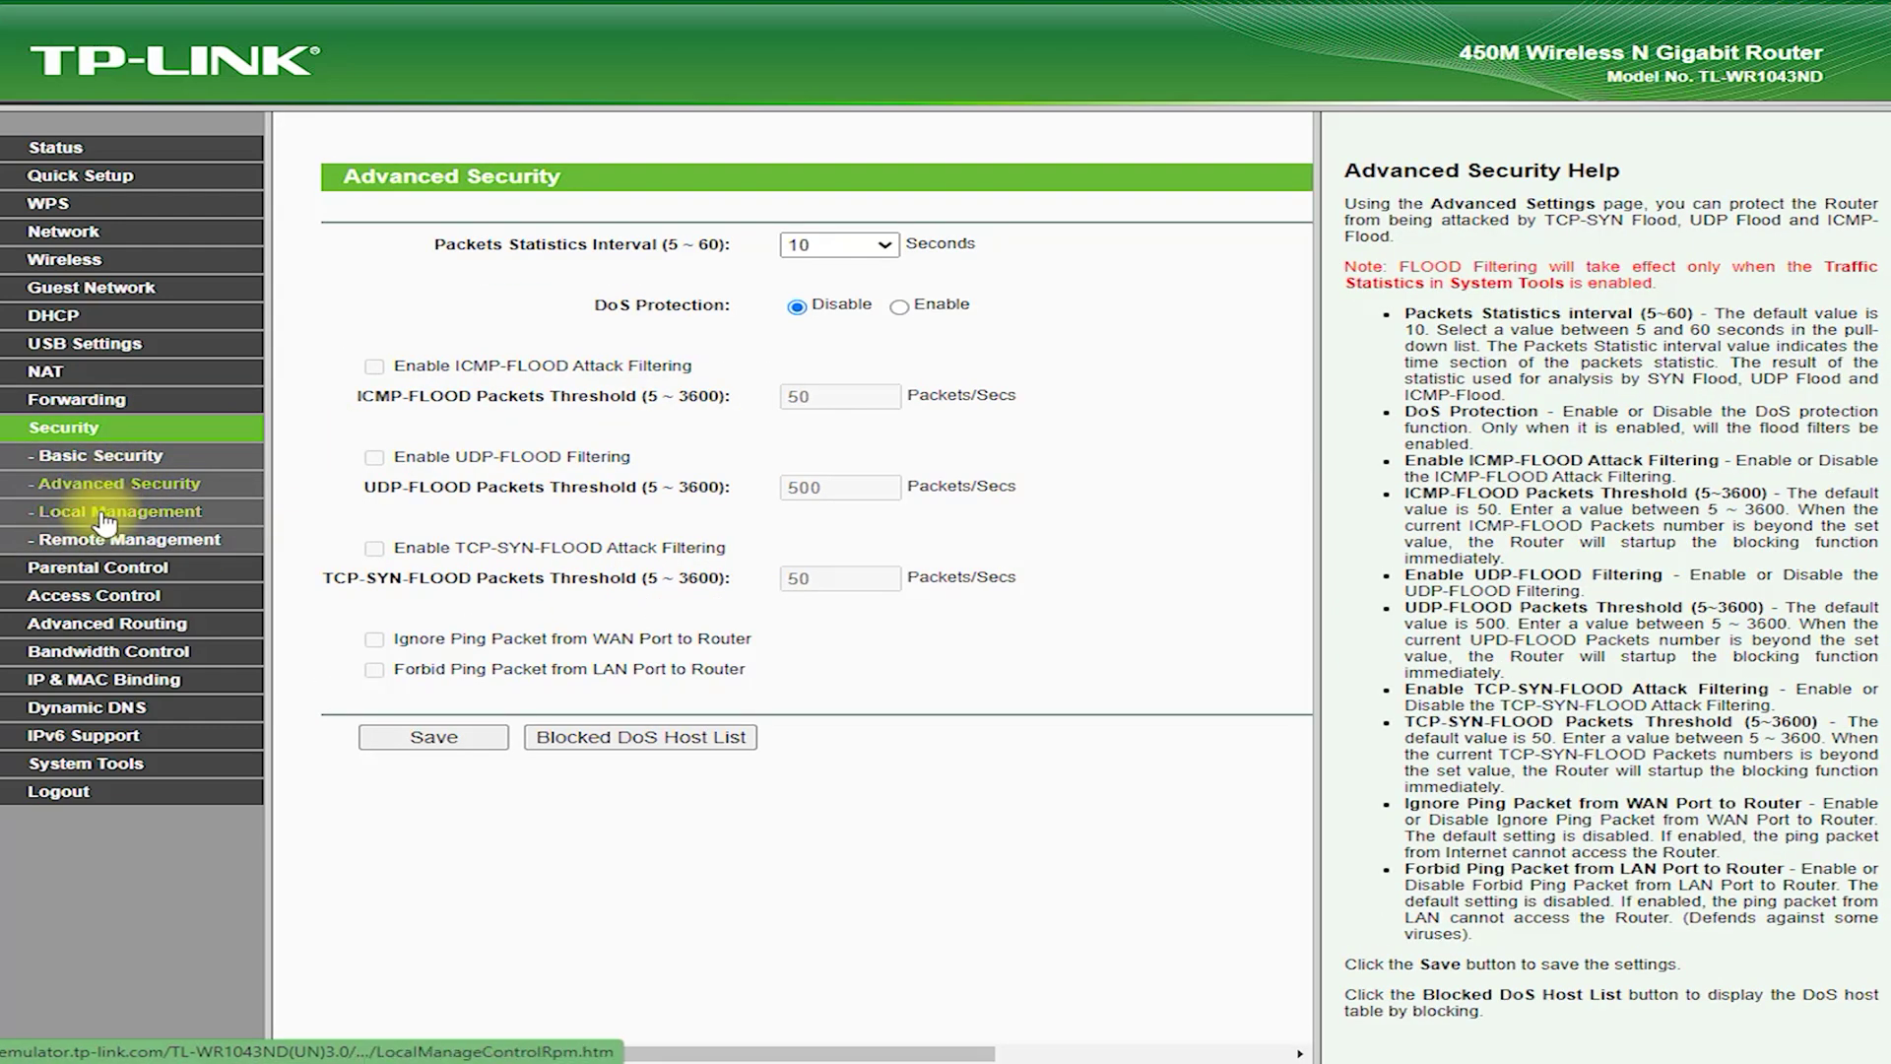
pyautogui.click(105, 512)
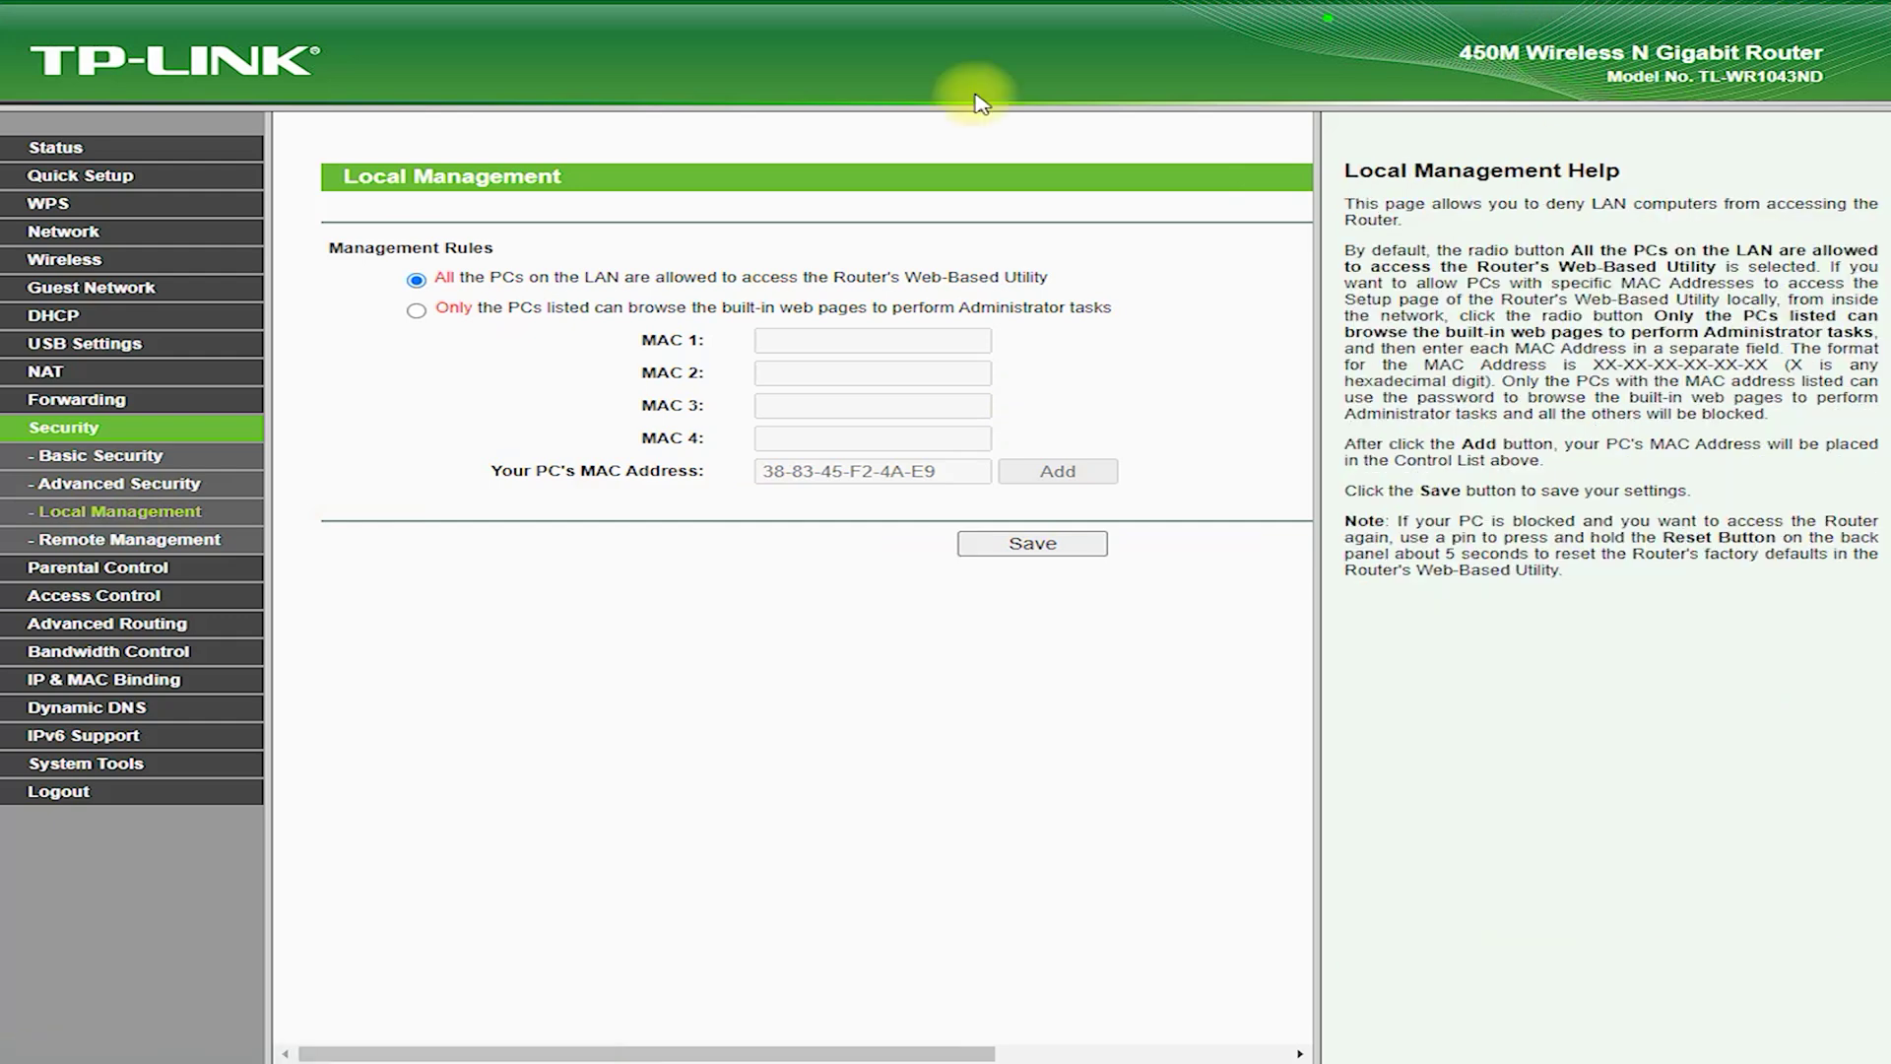
pyautogui.moveTo(339, 209); pyautogui.dragTo(326, 164)
pyautogui.moveTo(536, 219); pyautogui.dragTo(655, 333)
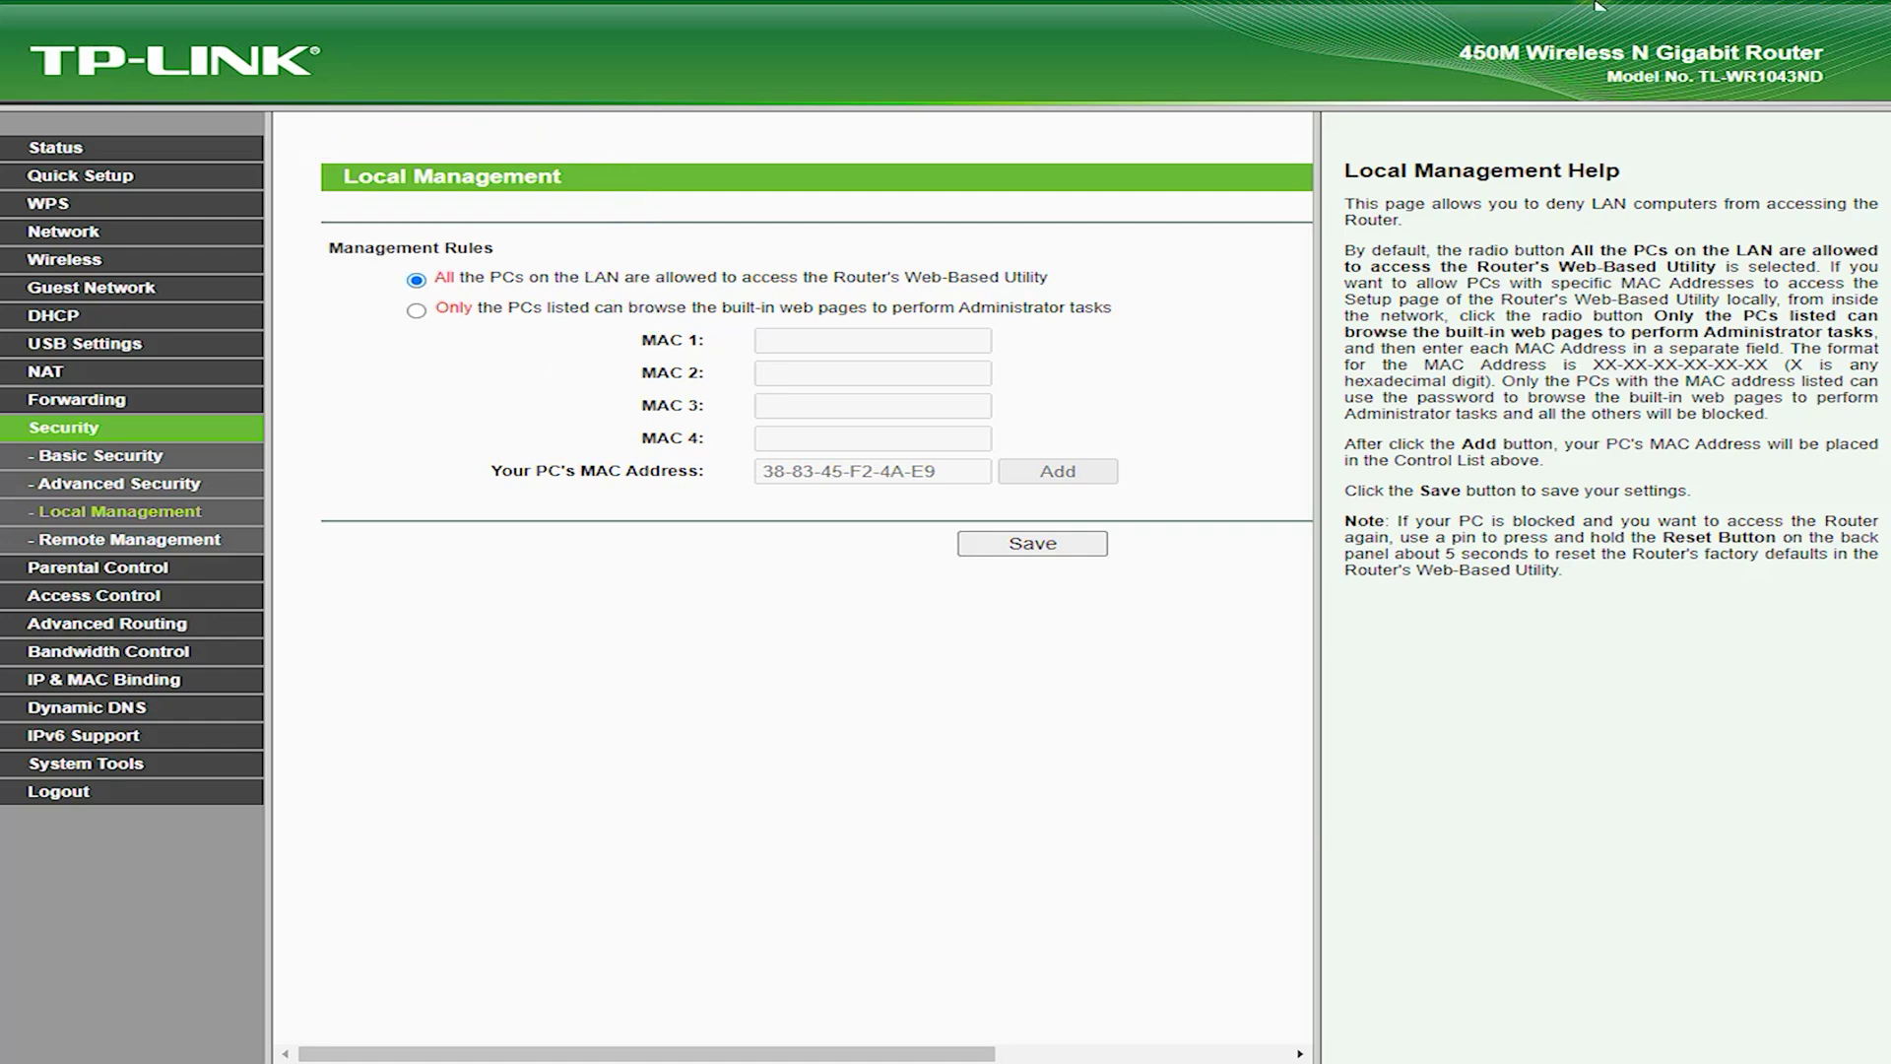
pyautogui.click(190, 556)
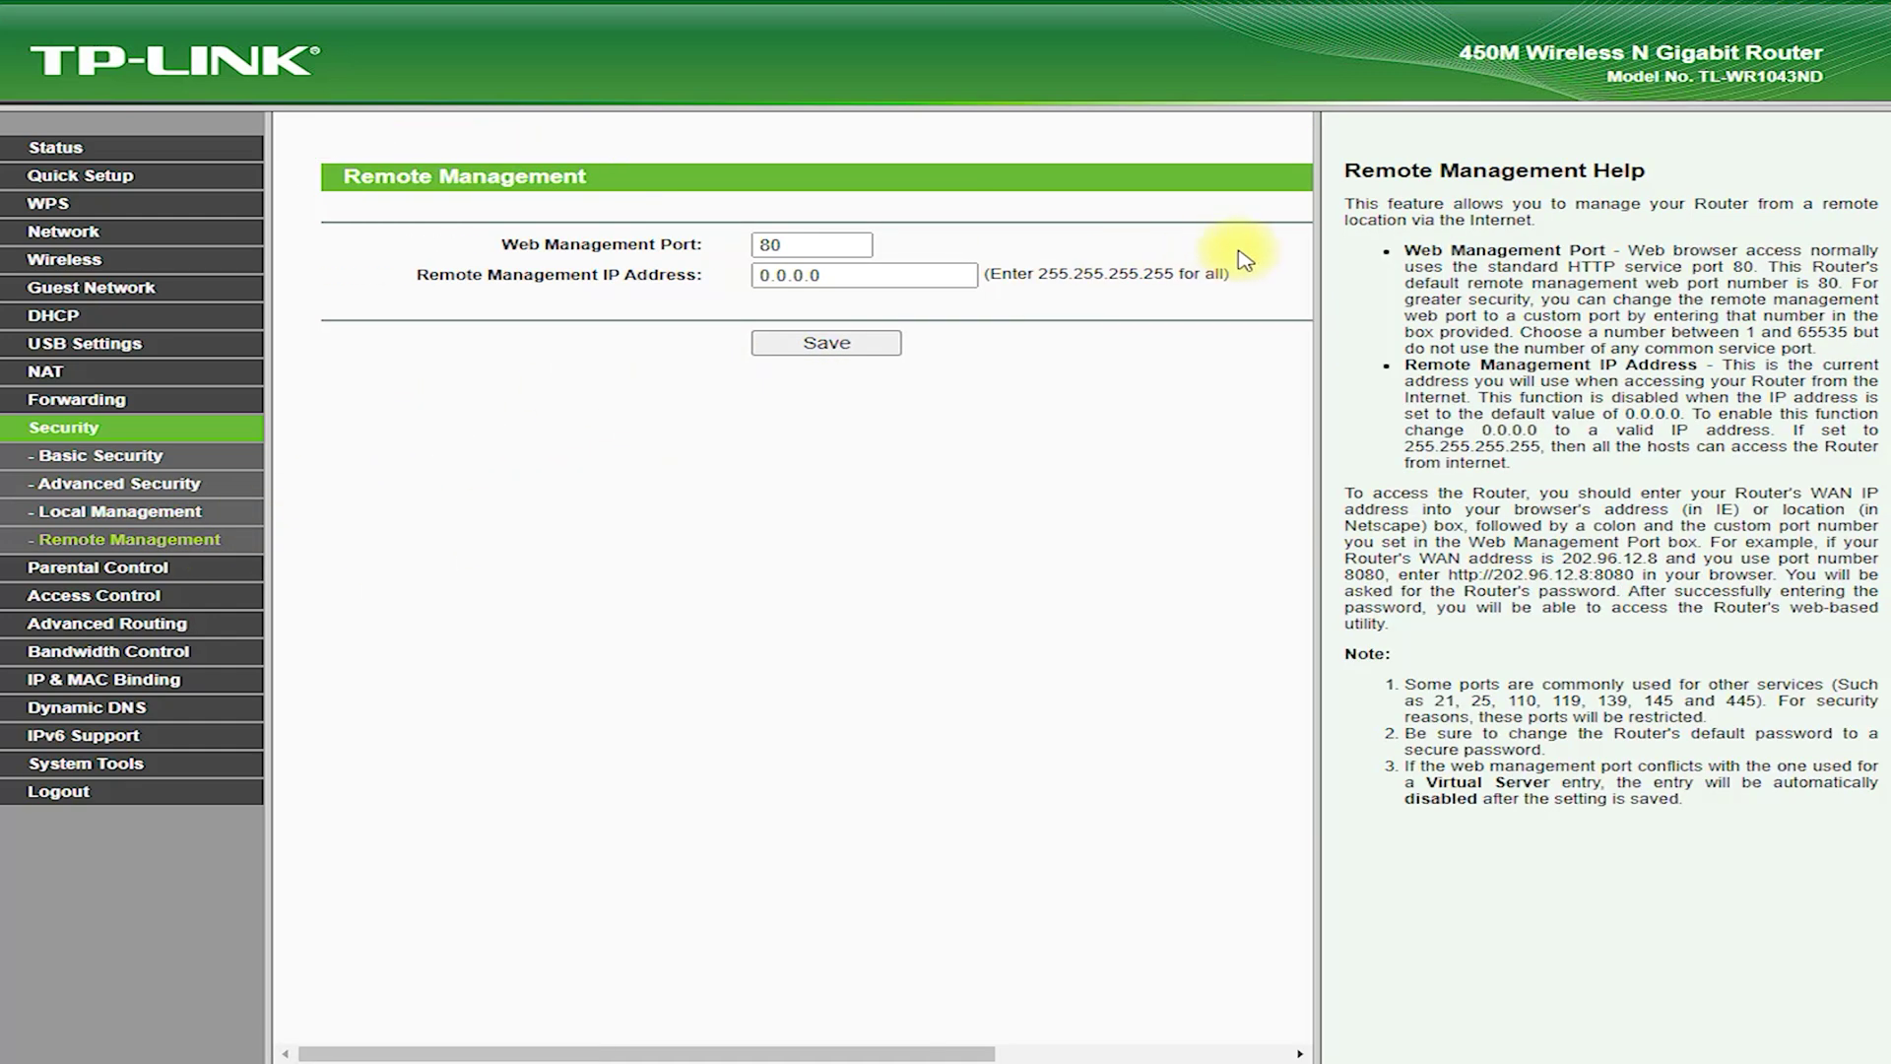
pyautogui.moveTo(374, 202); pyautogui.dragTo(542, 212)
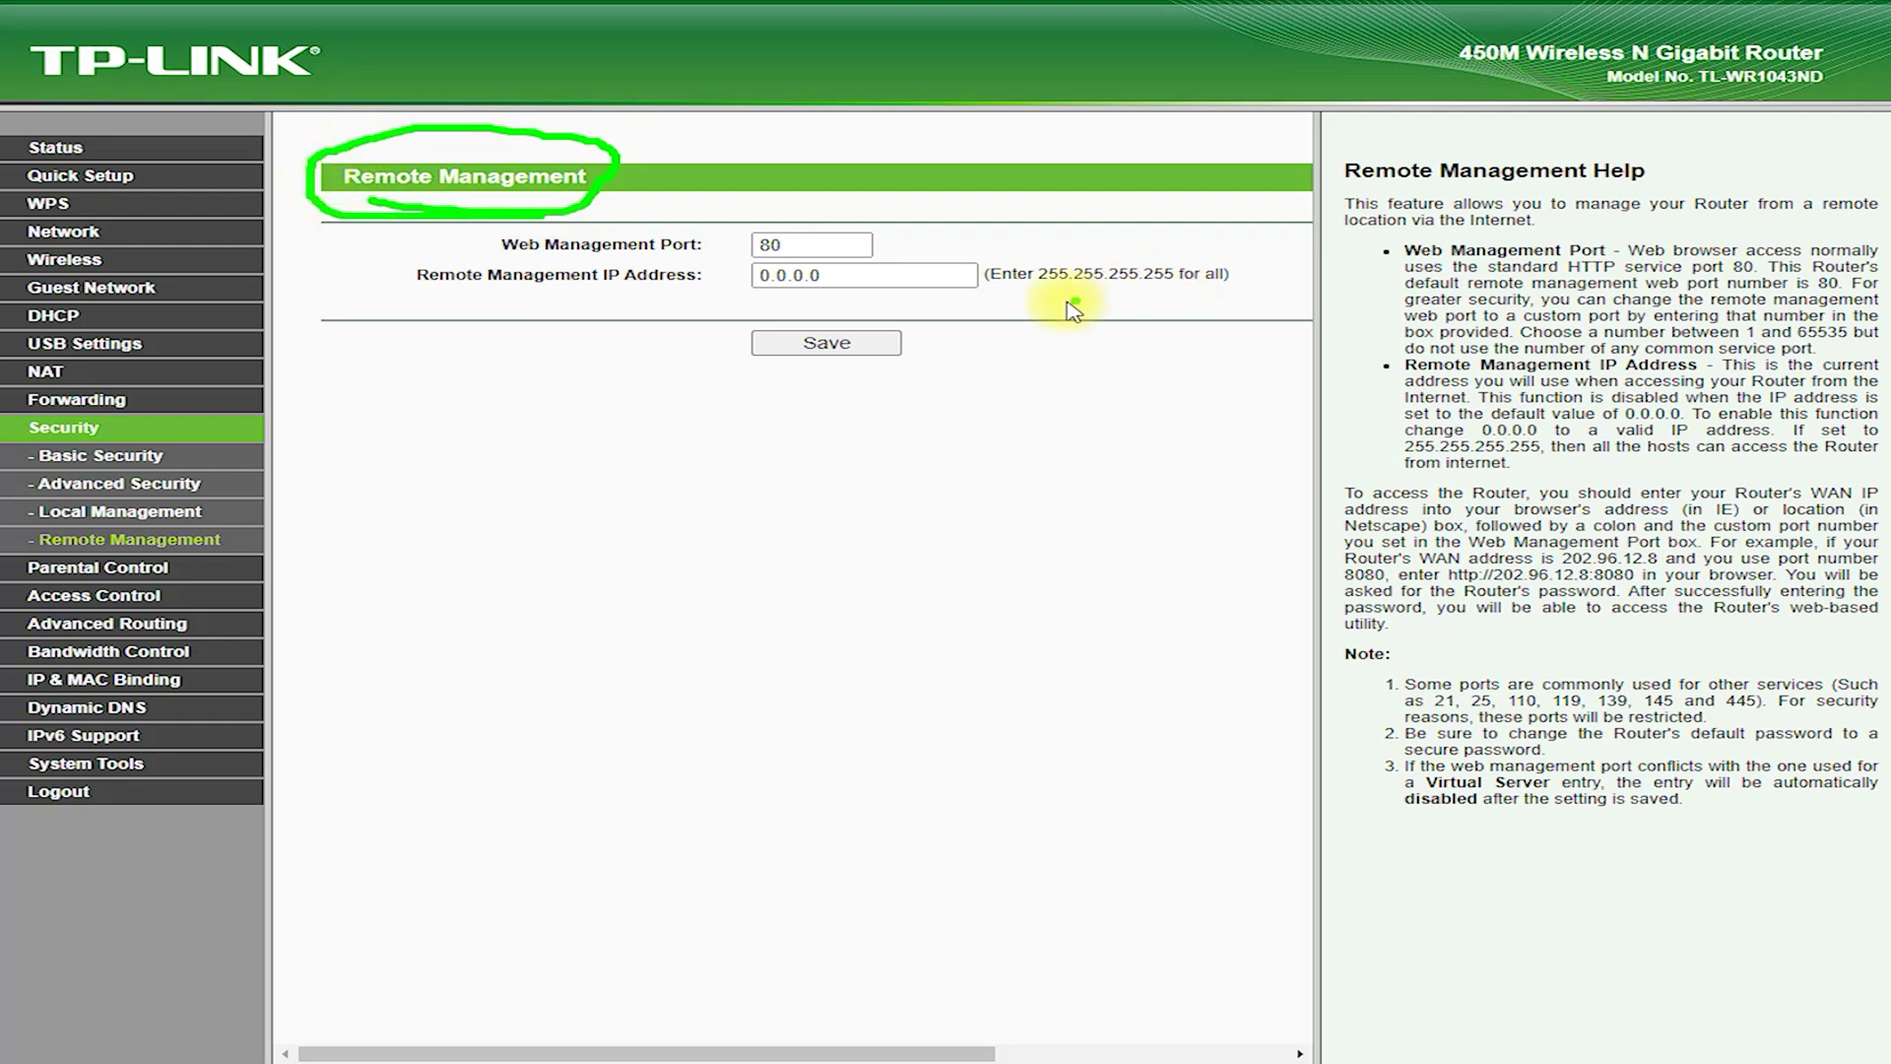
pyautogui.moveTo(1040, 293); pyautogui.dragTo(973, 273)
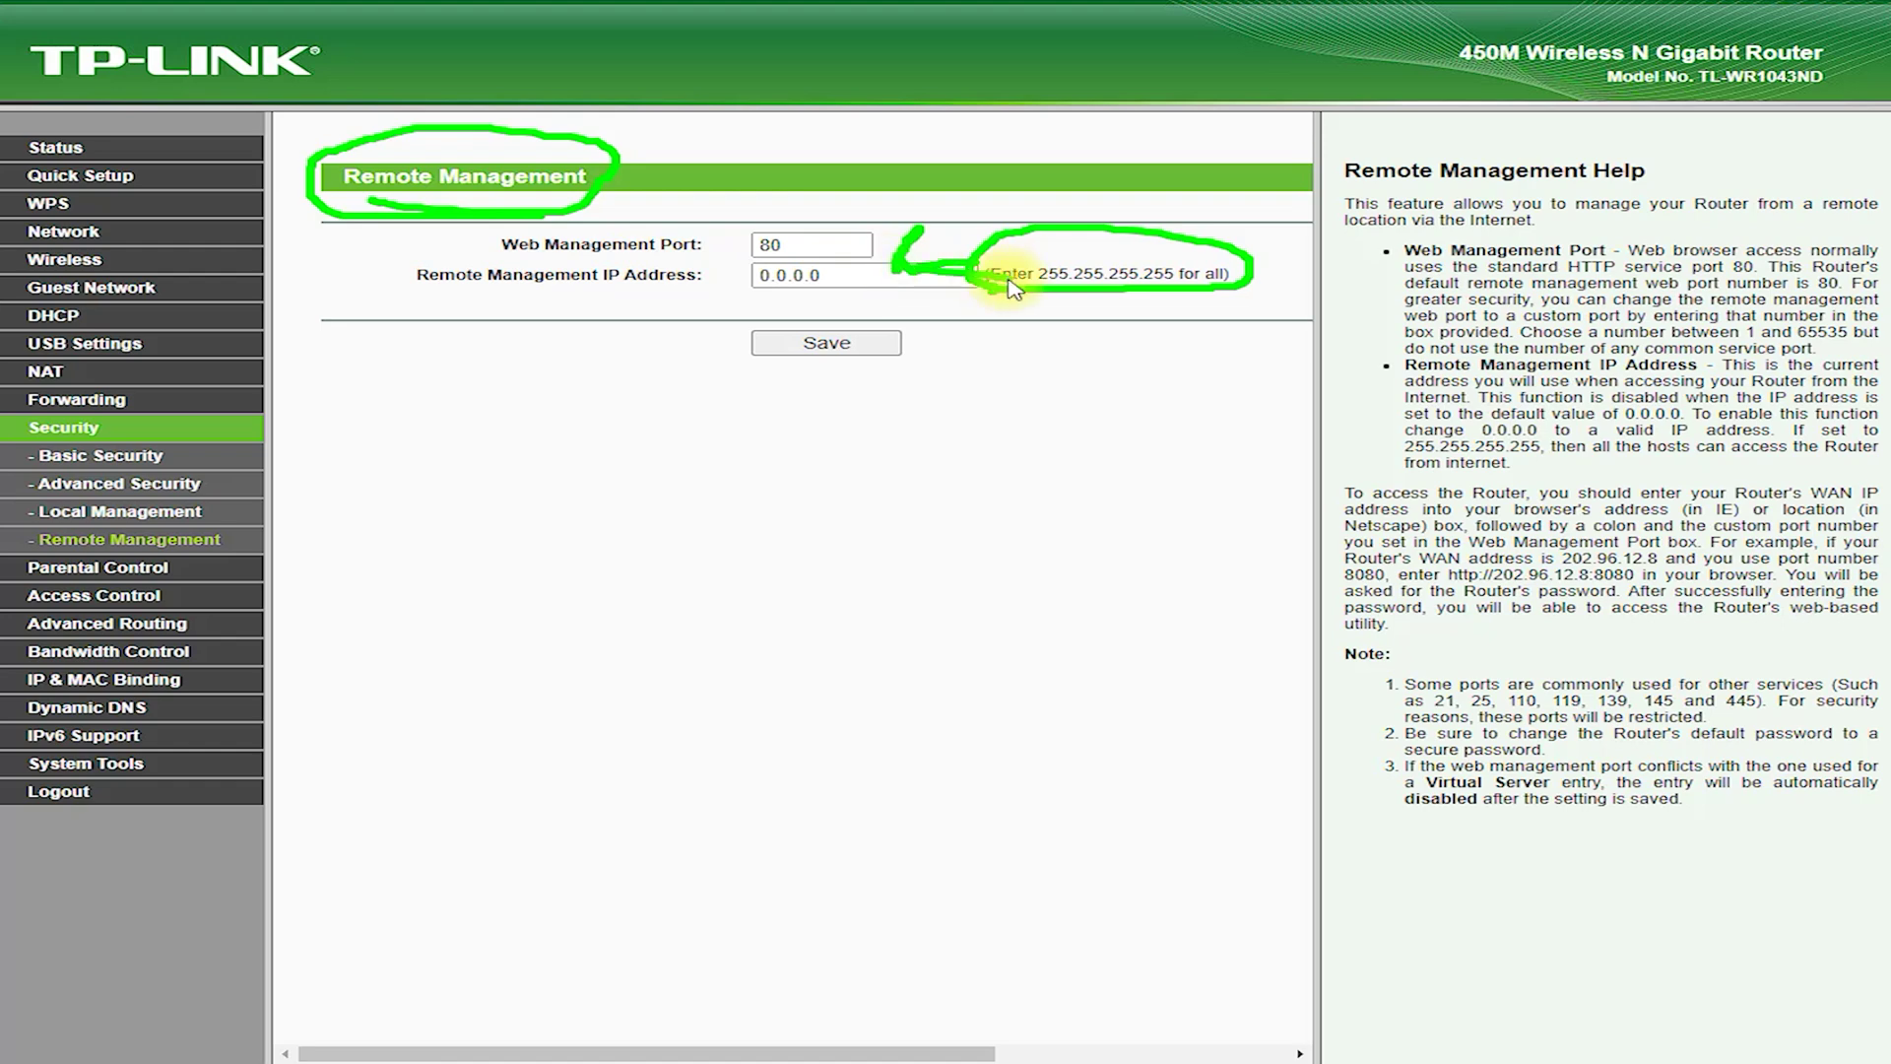
pyautogui.click(138, 569)
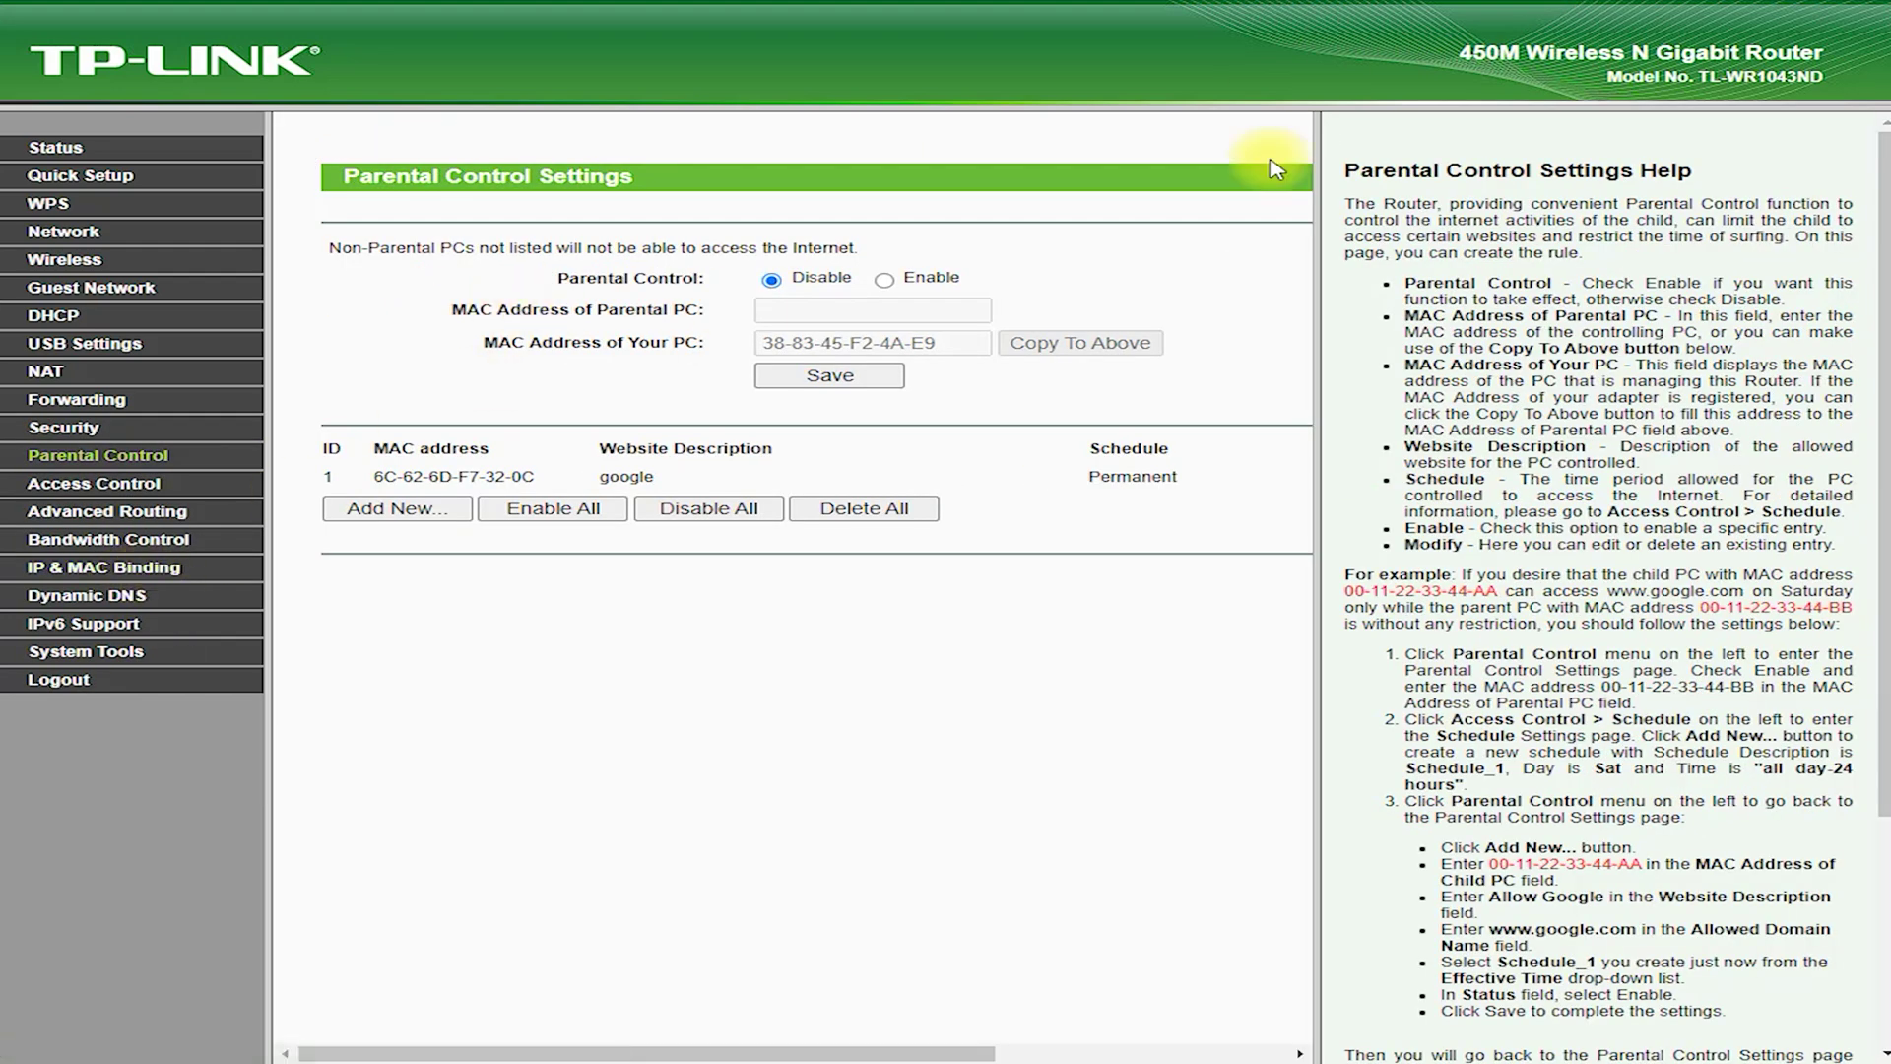
# Browse the access control rule, host, target and schedule pages, plus the static and system routing tables.
pyautogui.moveTo(435, 164)
pyautogui.mouseDown()
pyautogui.moveTo(591, 212)
pyautogui.moveTo(315, 128)
pyautogui.moveTo(404, 227)
pyautogui.mouseUp()
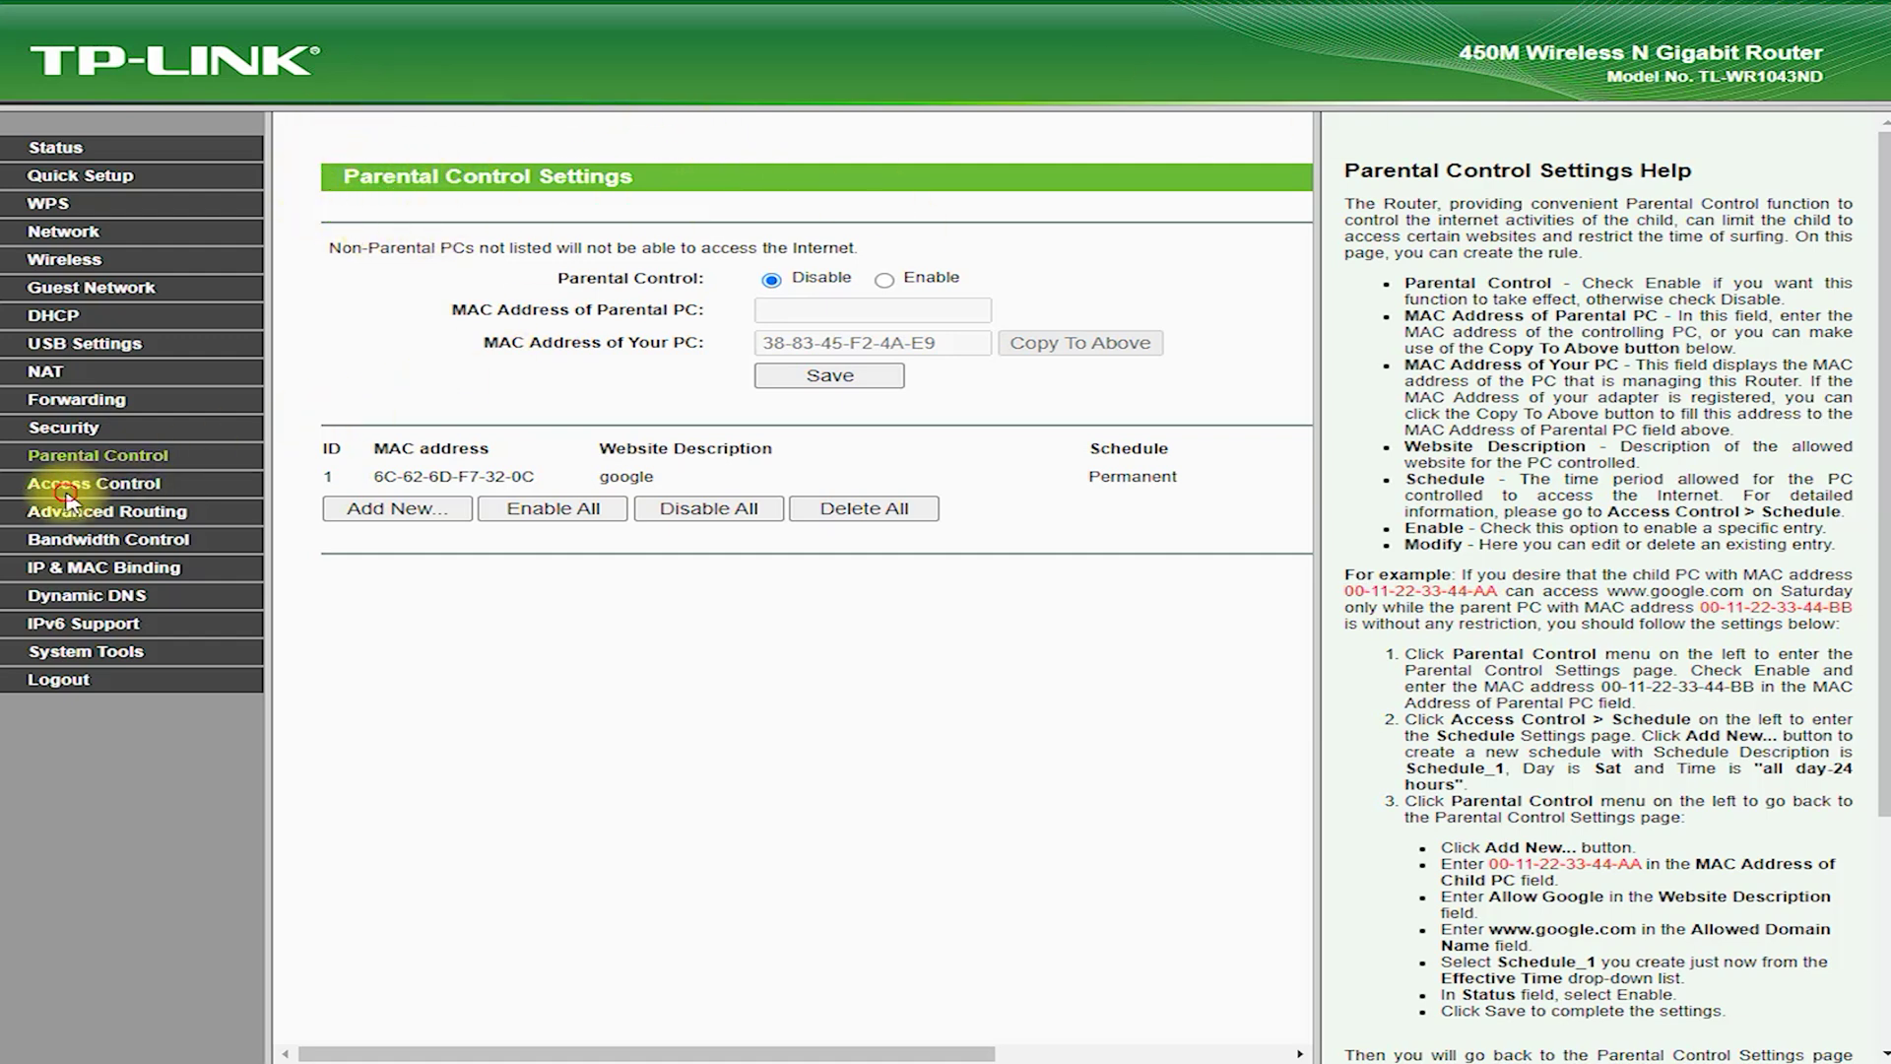
pyautogui.click(118, 483)
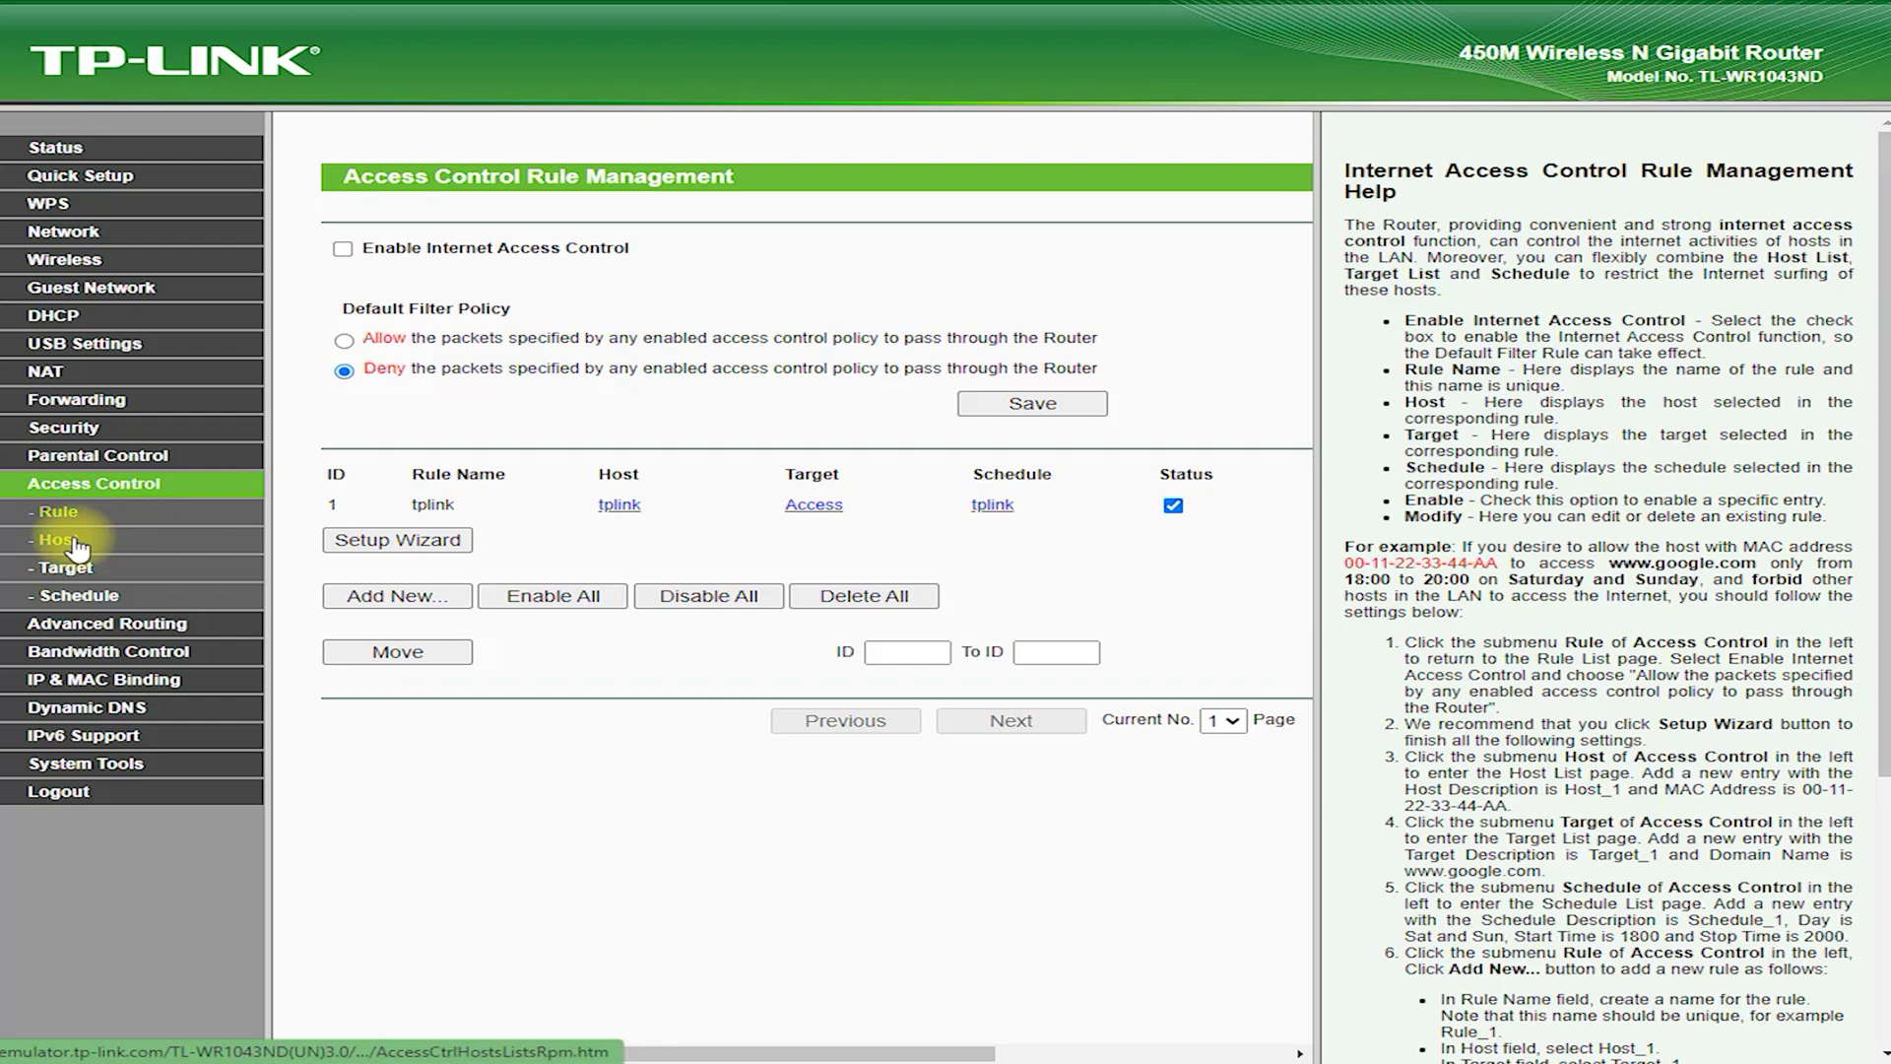
pyautogui.click(74, 545)
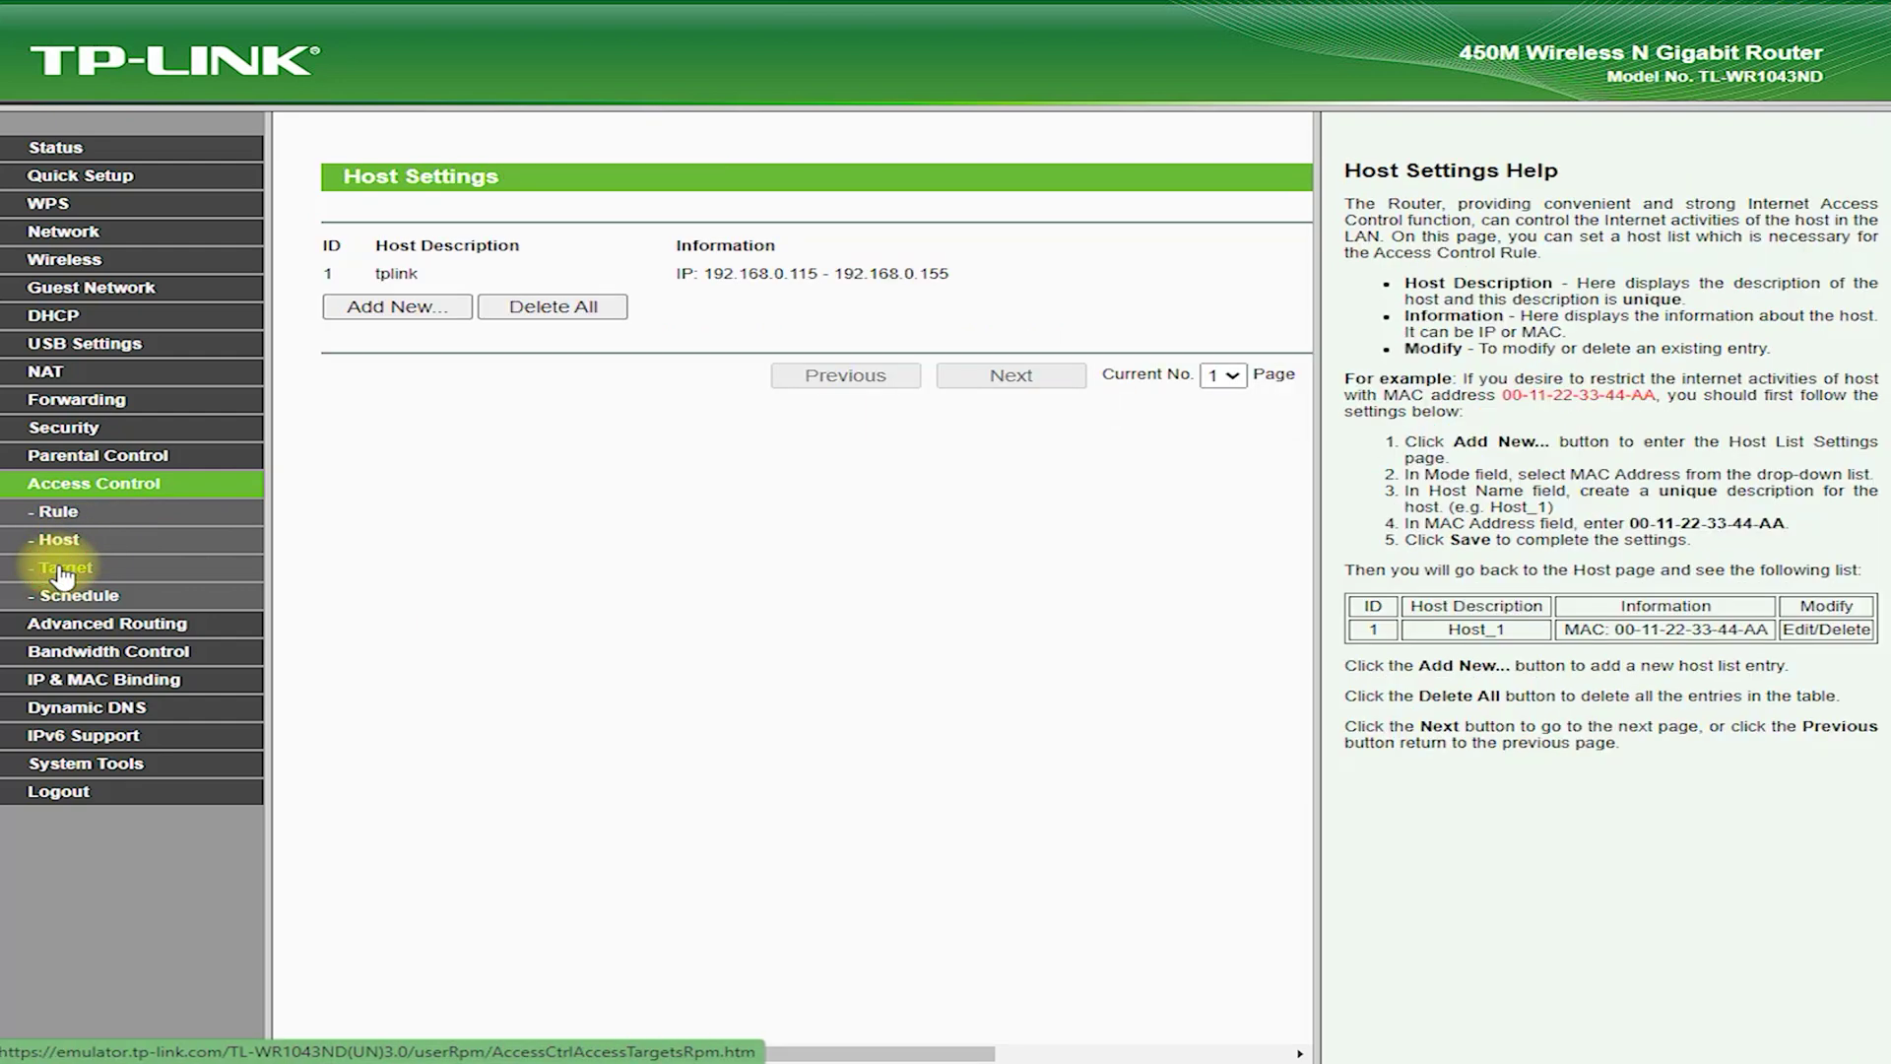
pyautogui.click(62, 574)
pyautogui.click(62, 592)
pyautogui.click(63, 622)
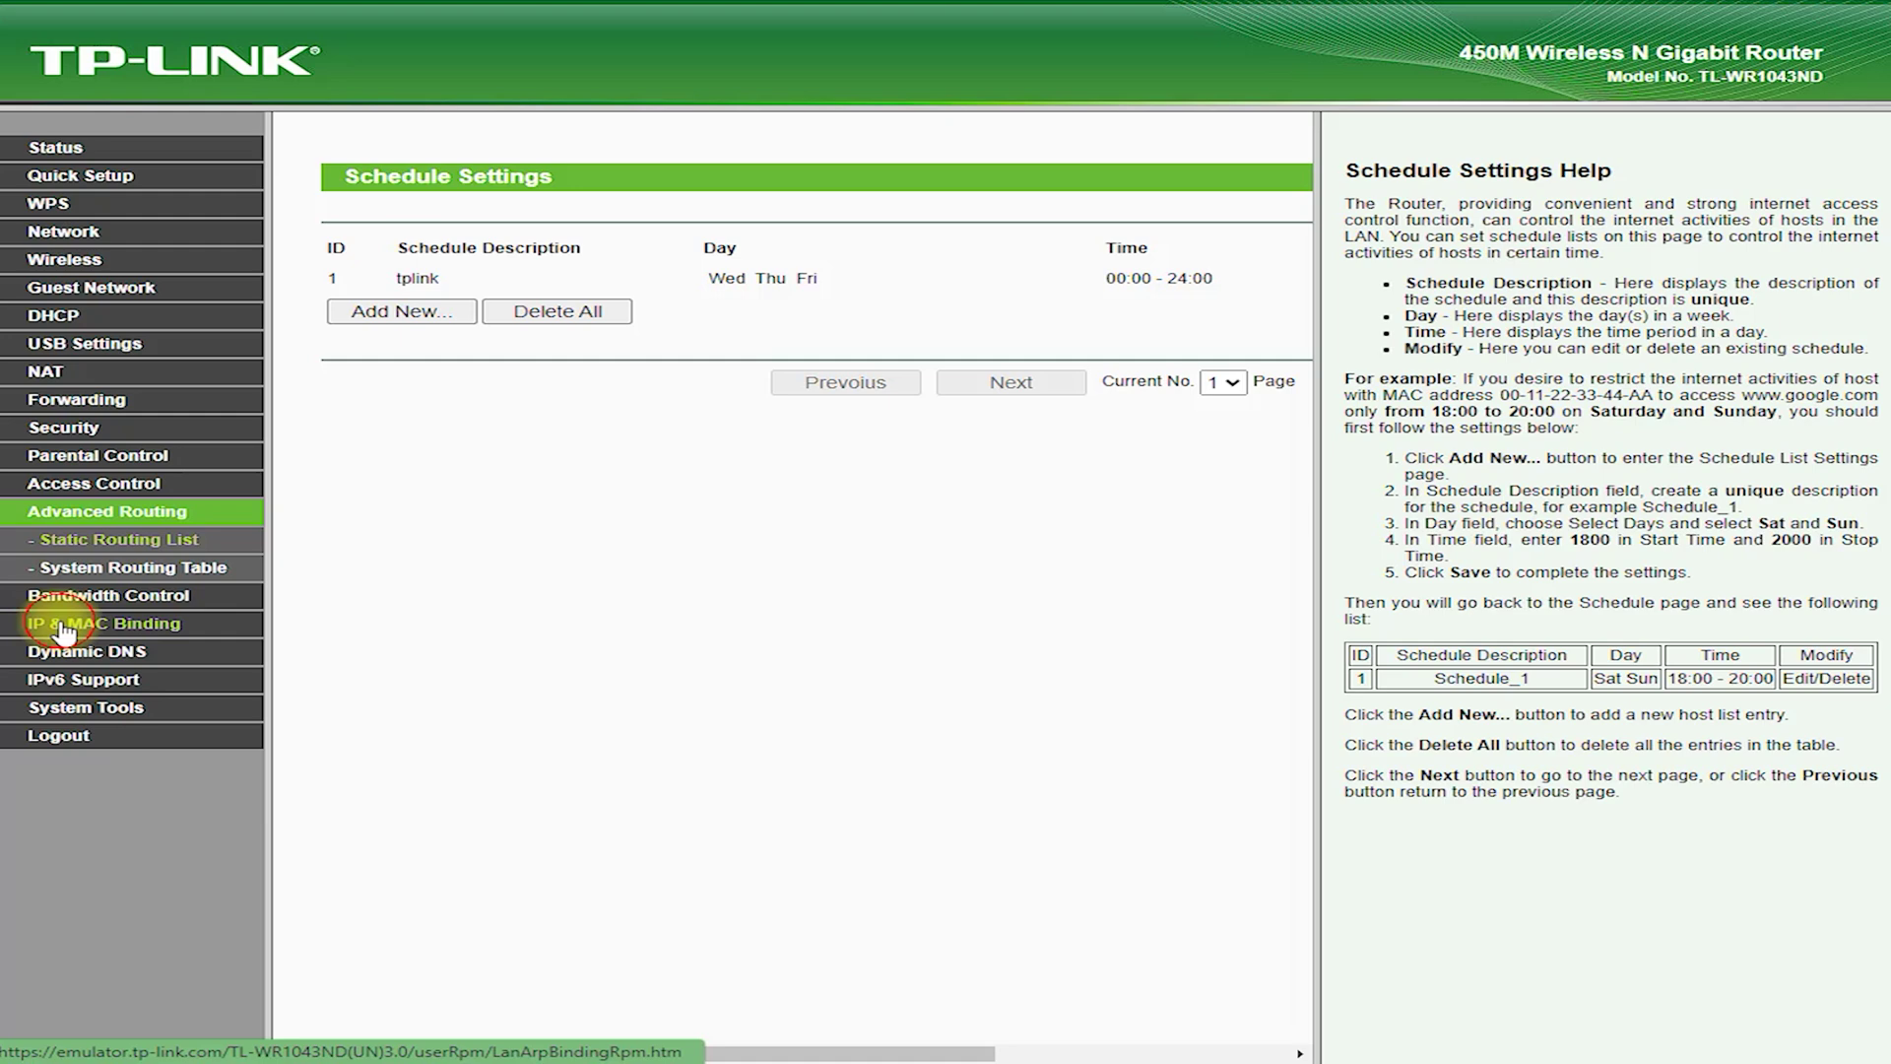
pyautogui.click(133, 580)
# Browse bandwidth control settings and rules, IP & MAC binding, ARP list and Dynamic DNS.
pyautogui.click(119, 595)
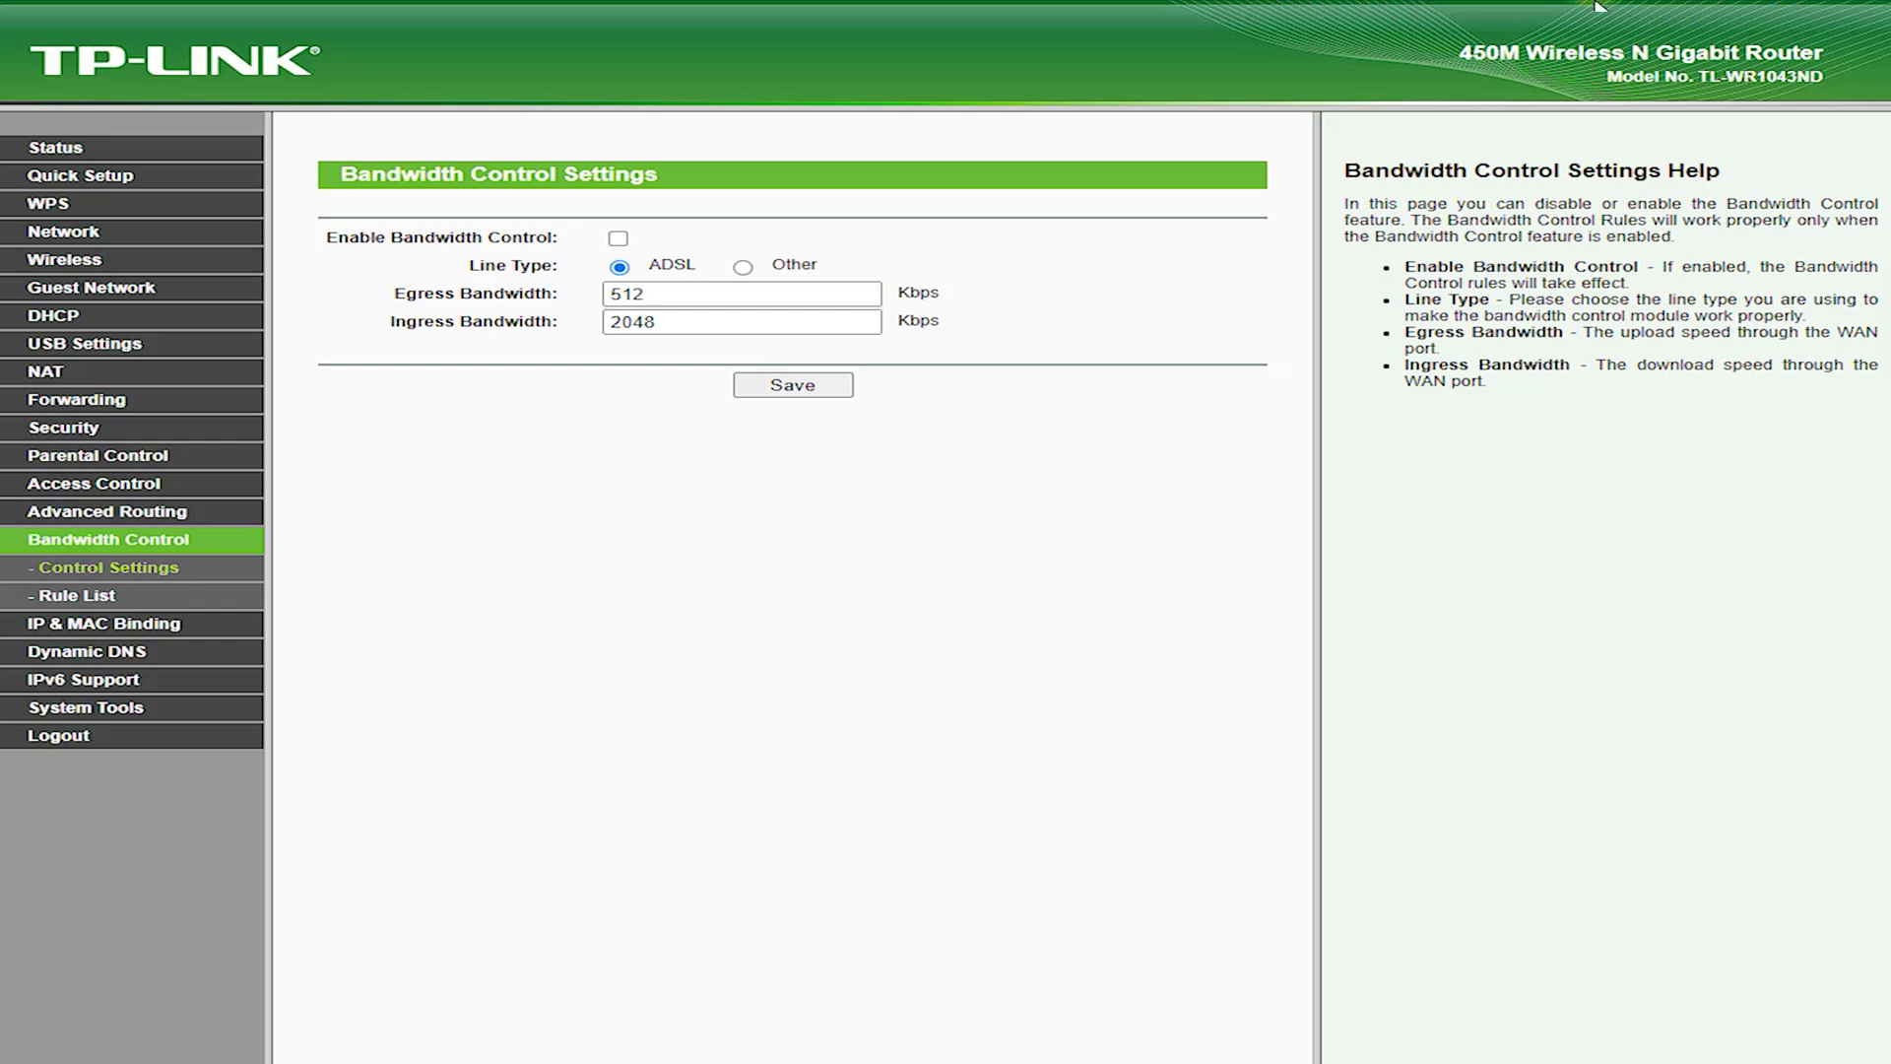
pyautogui.moveTo(359, 197); pyautogui.dragTo(404, 227)
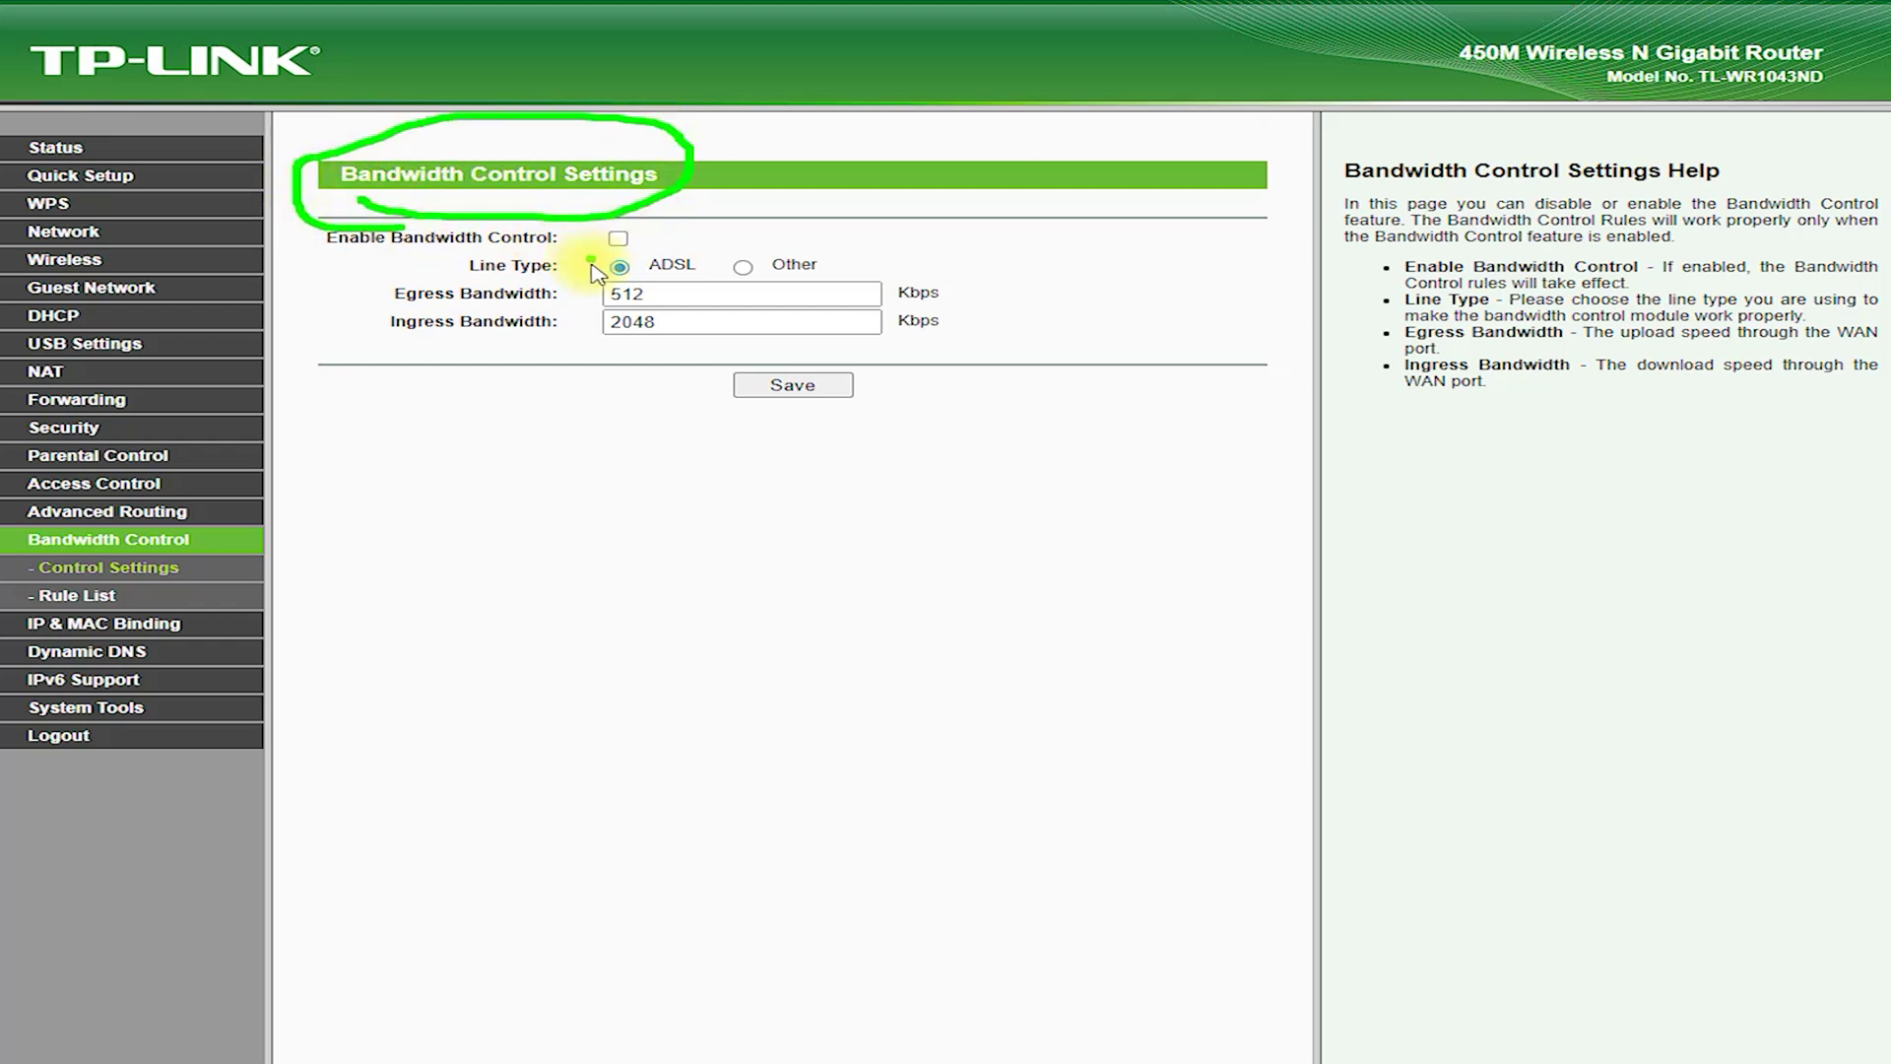
pyautogui.click(75, 597)
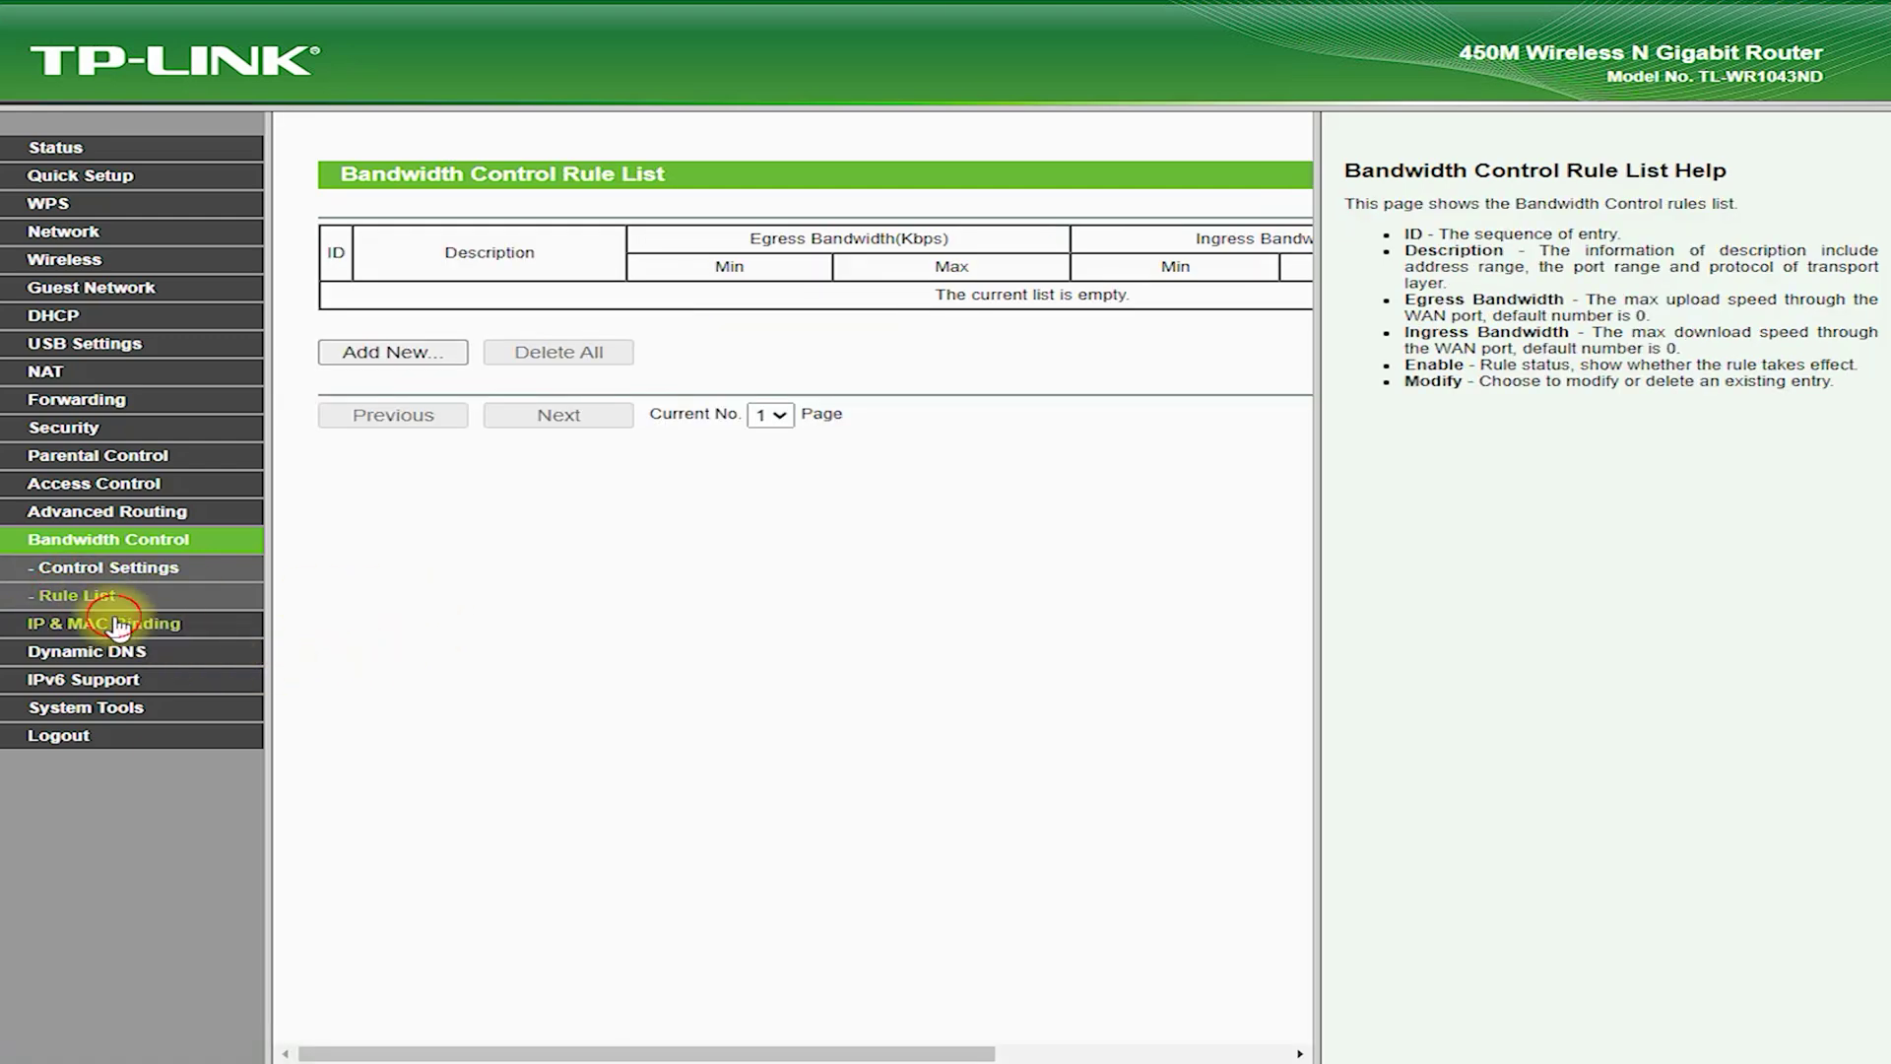
pyautogui.click(103, 623)
pyautogui.click(89, 624)
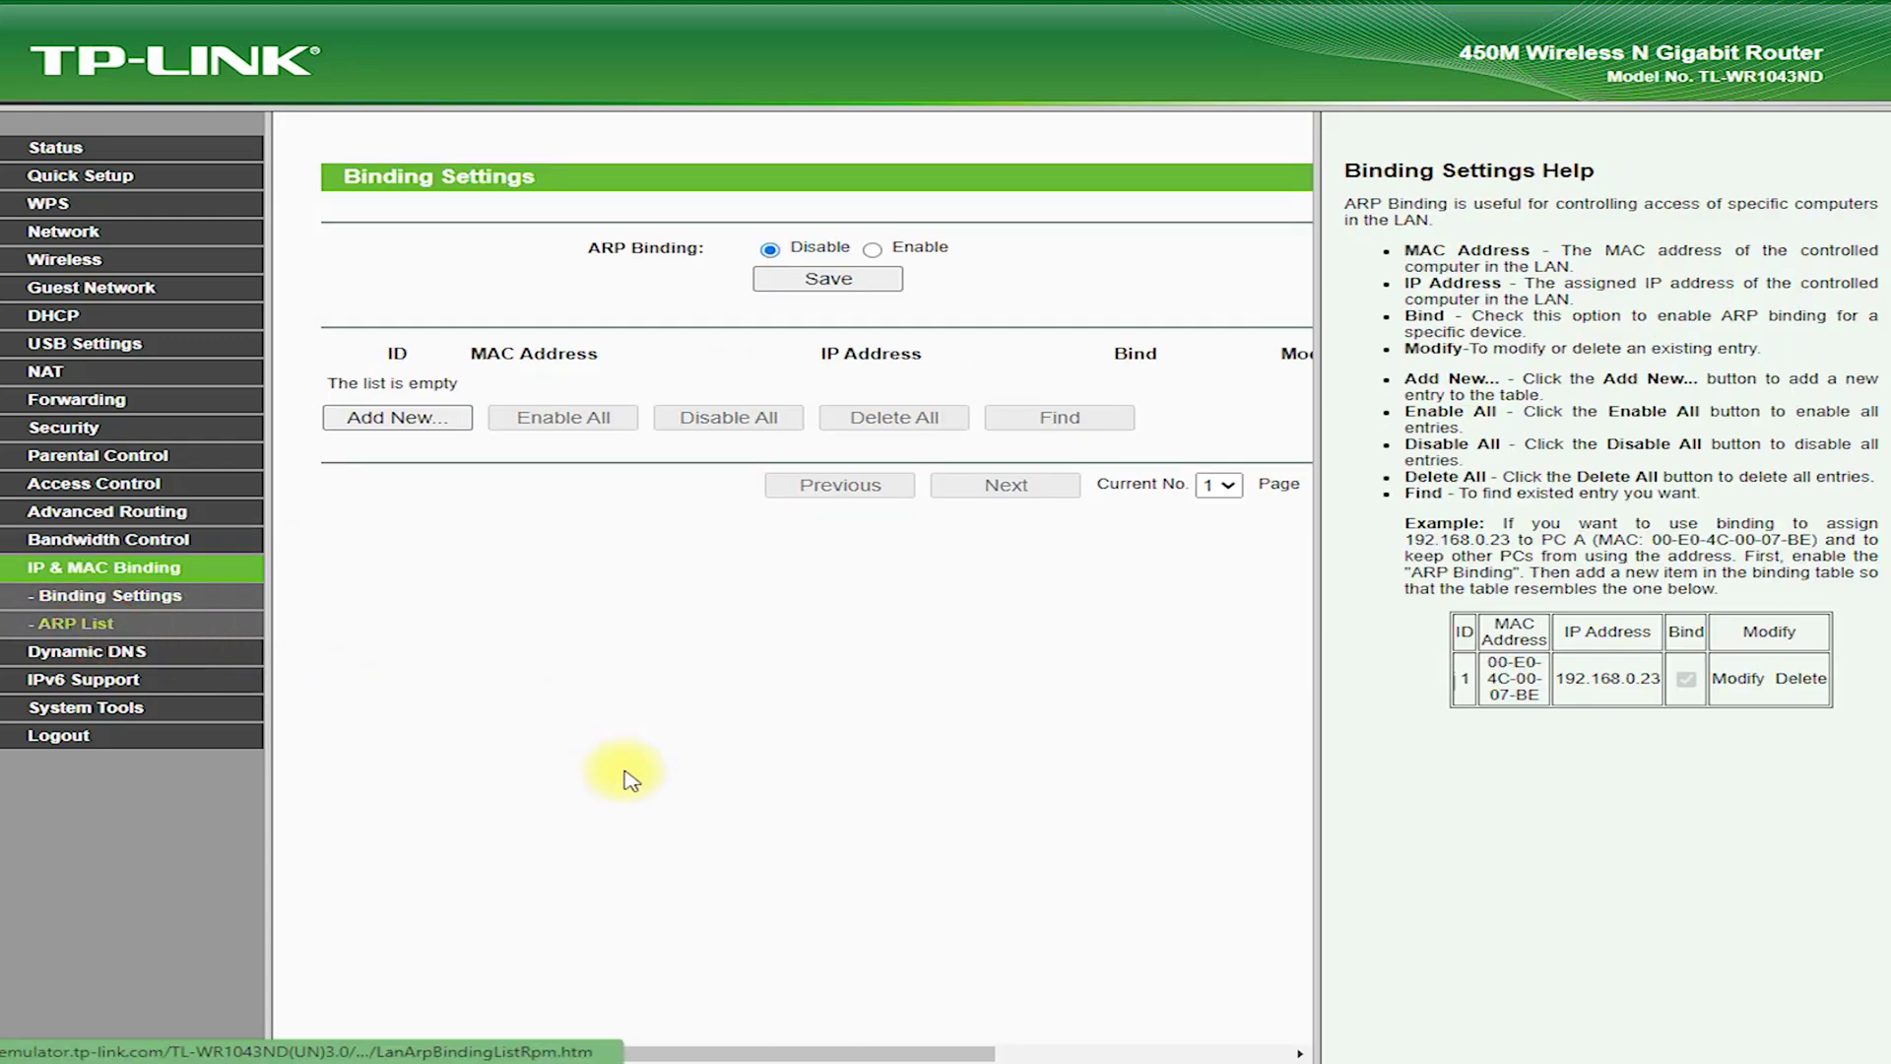
pyautogui.click(124, 652)
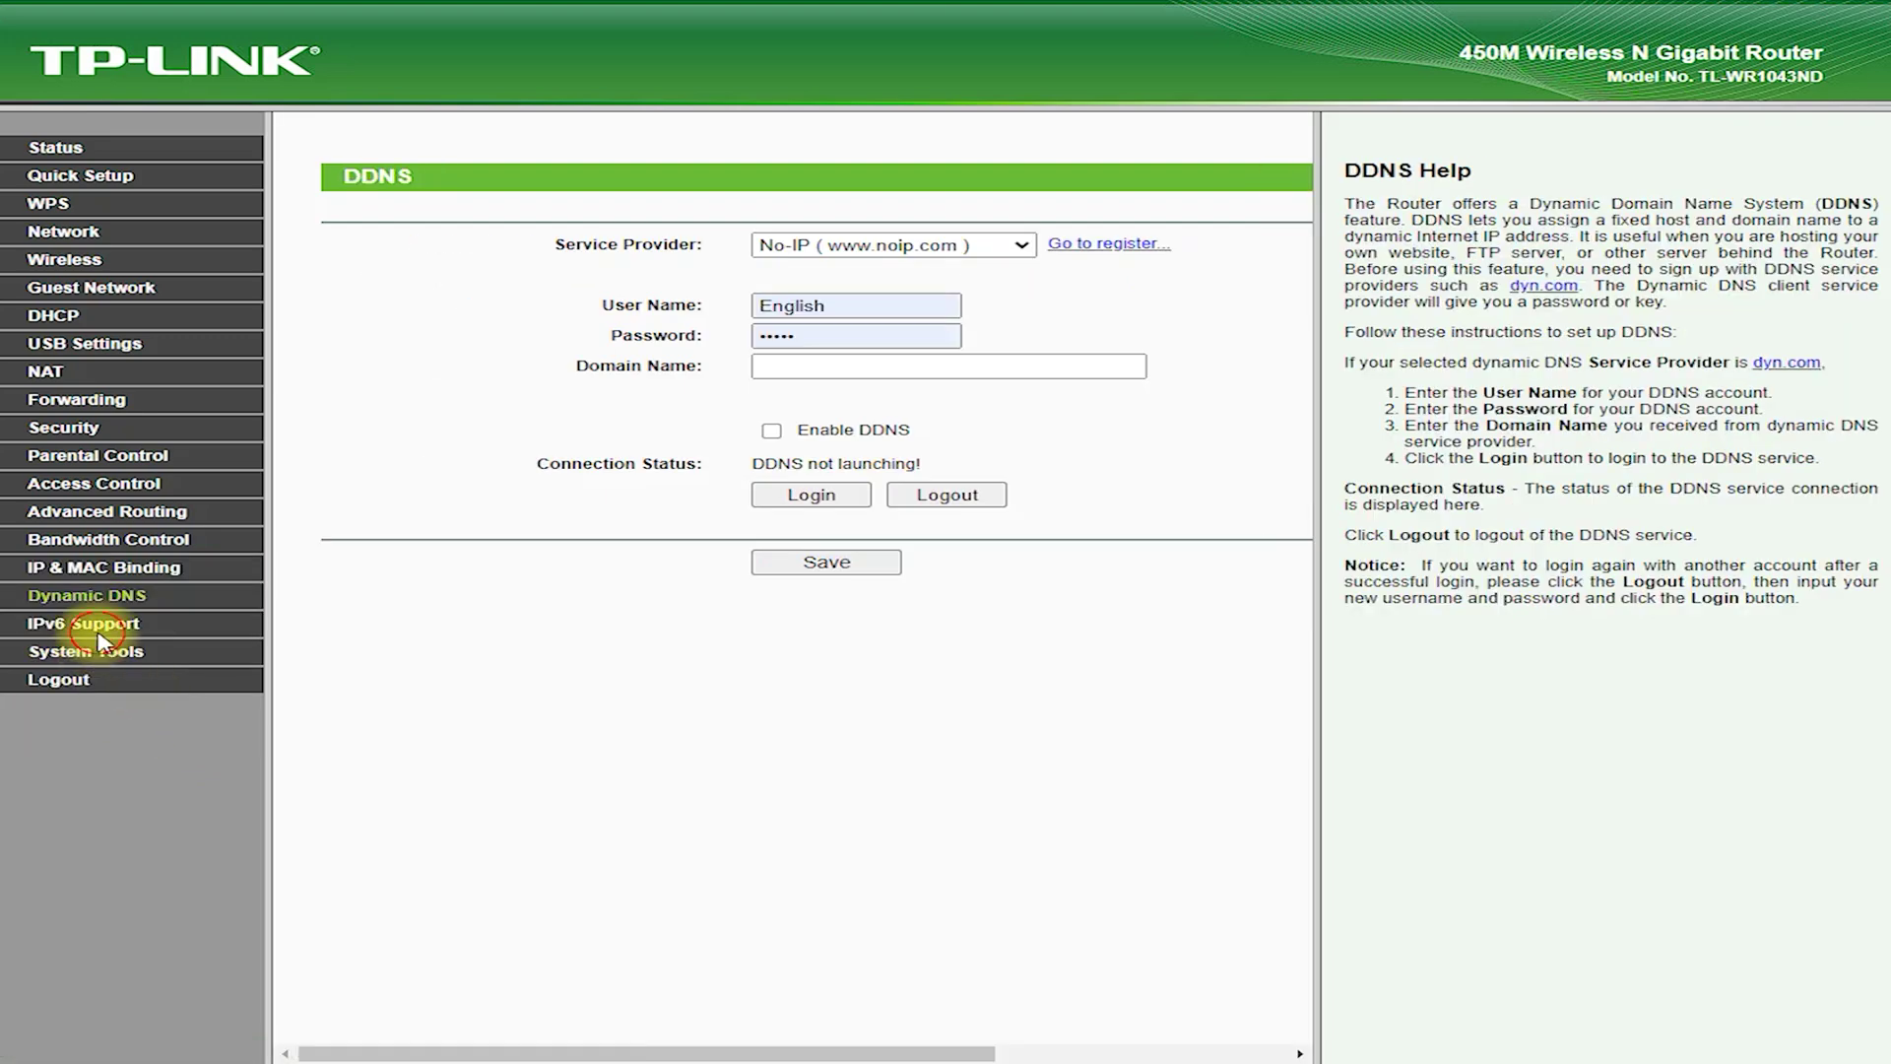
pyautogui.click(59, 623)
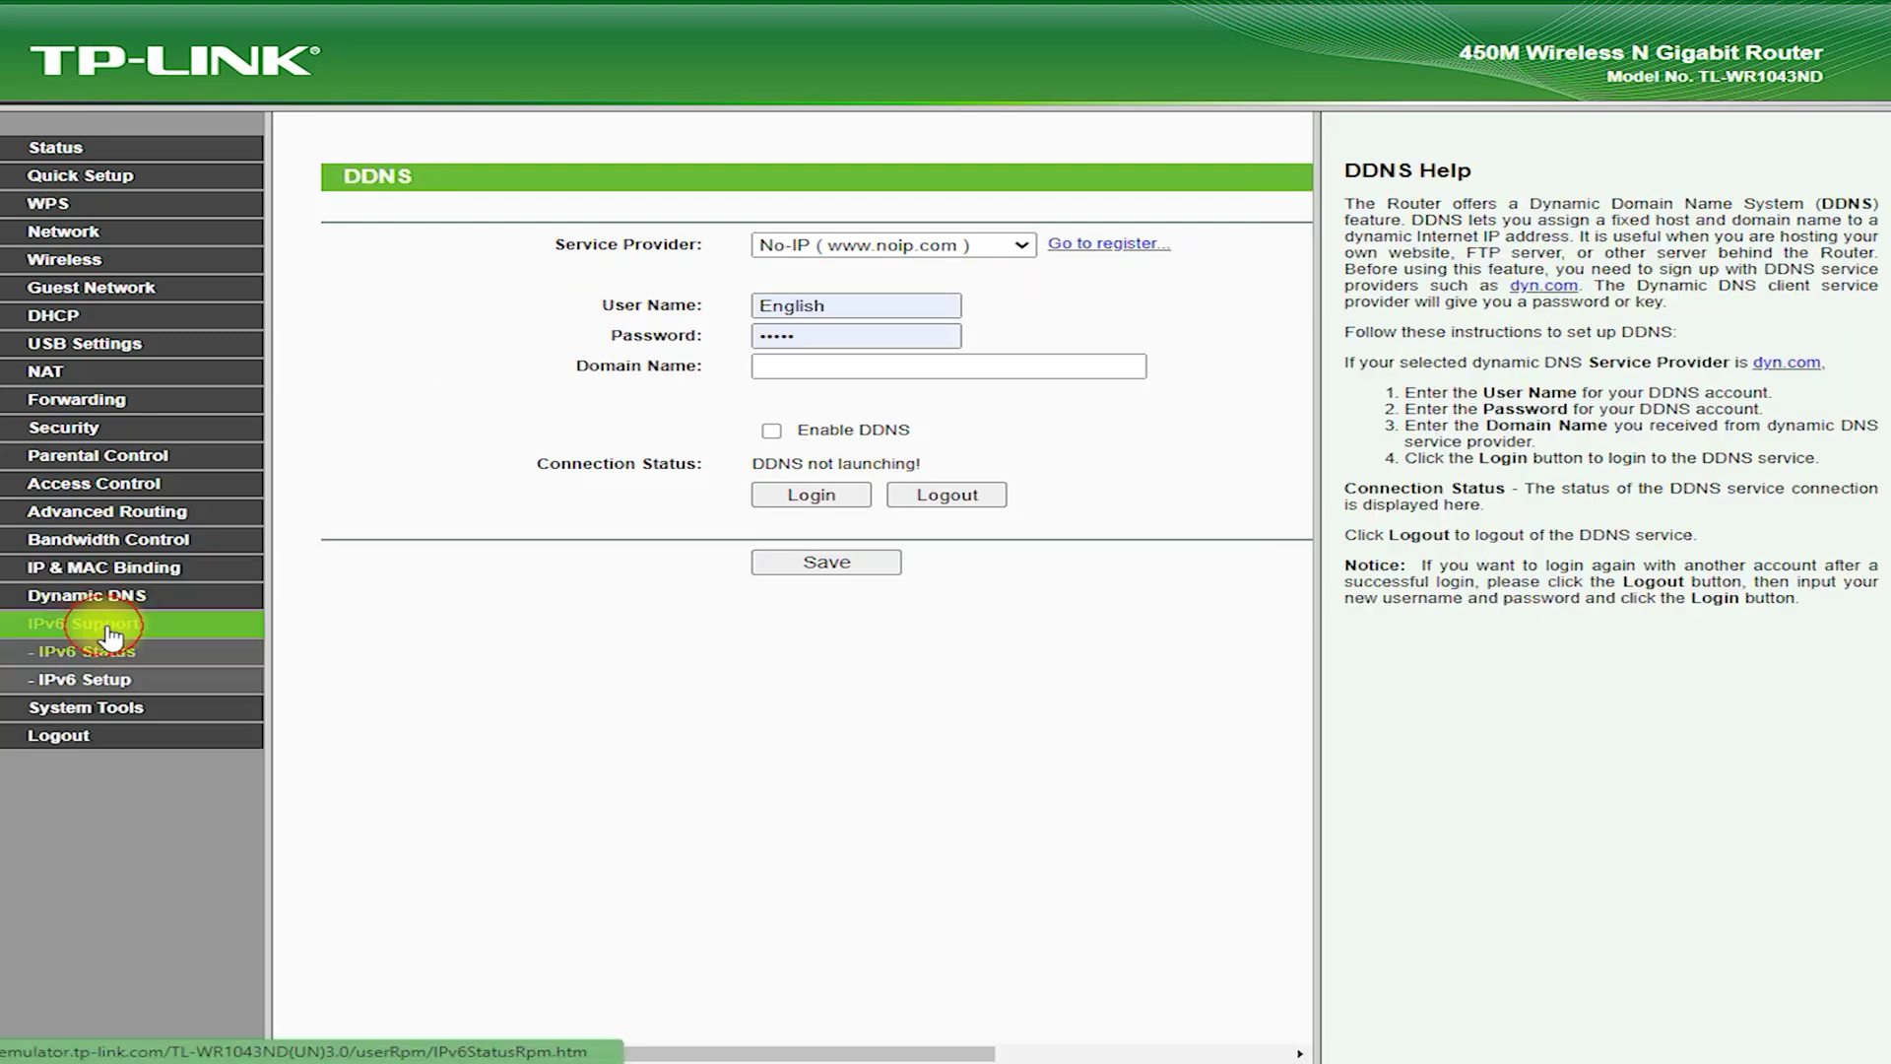
# On IPv6 Setup, switch the WAN connection type from Static IPv6 to PPPoEv6.
pyautogui.click(90, 682)
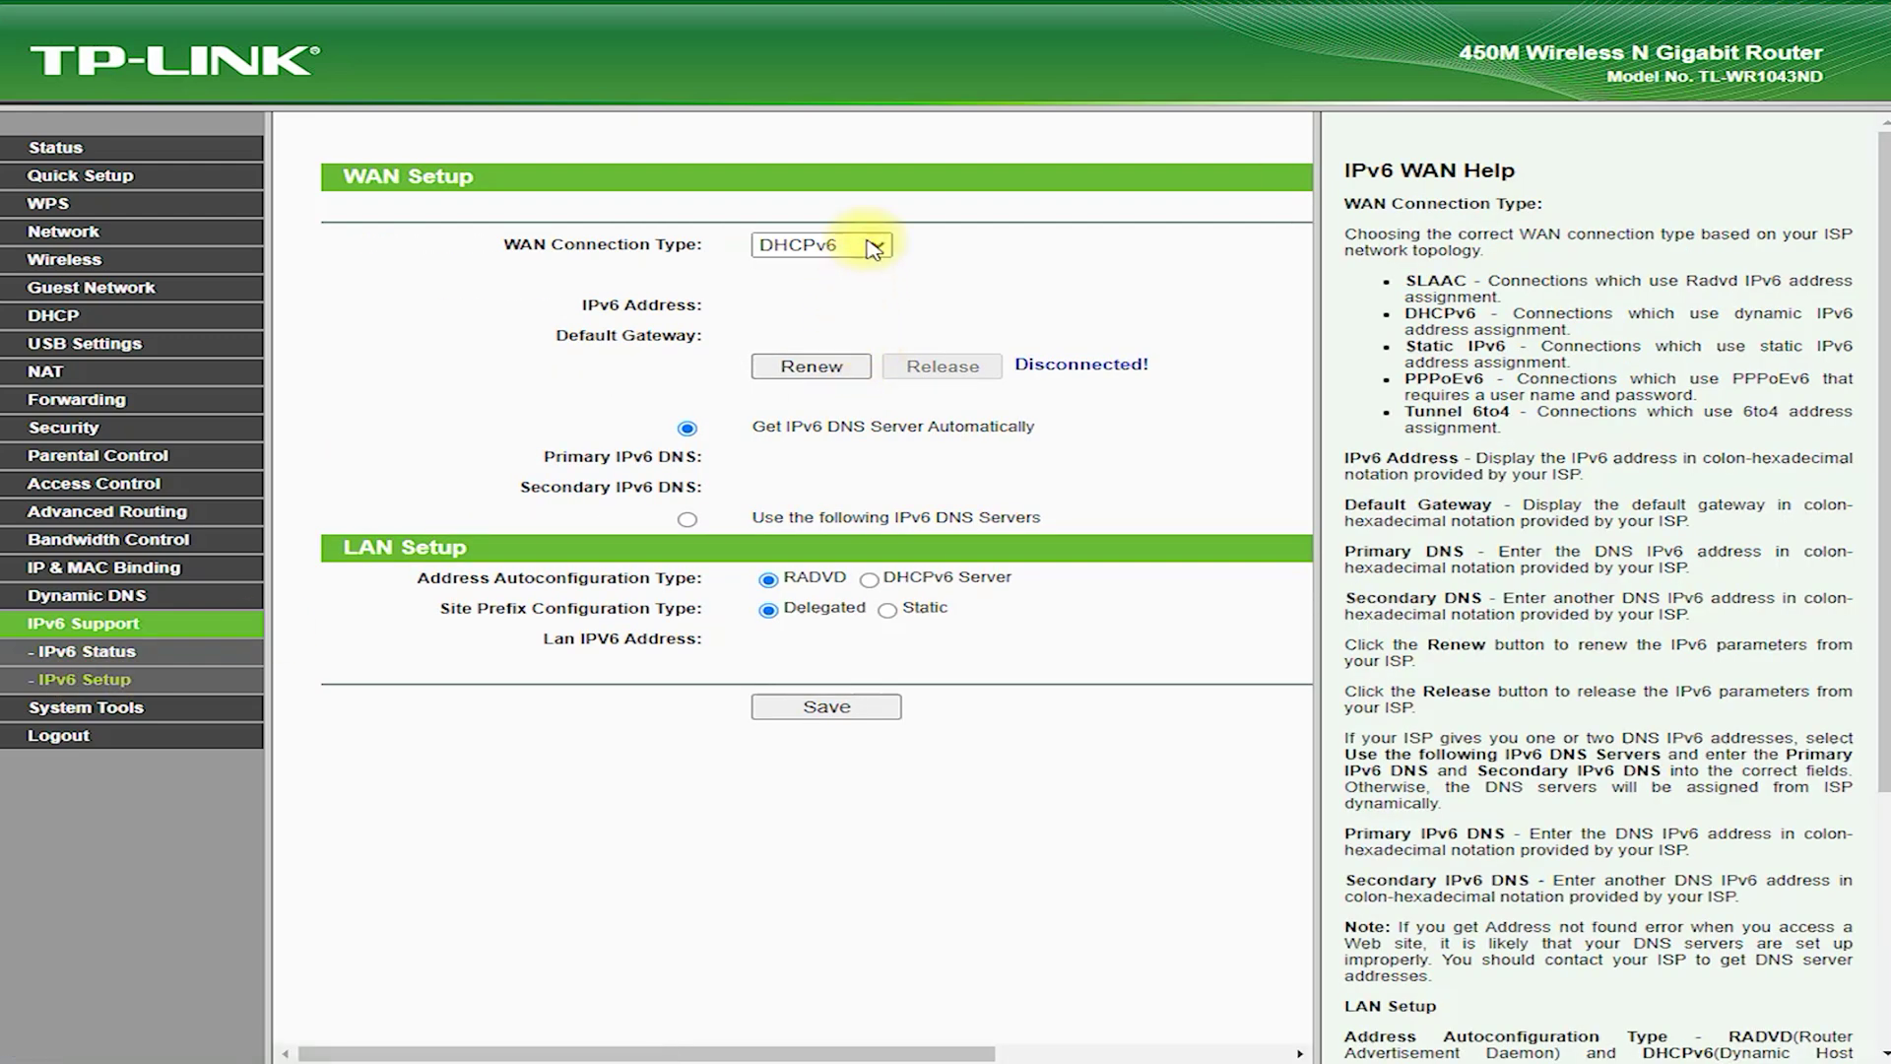
pyautogui.click(862, 245)
pyautogui.click(838, 307)
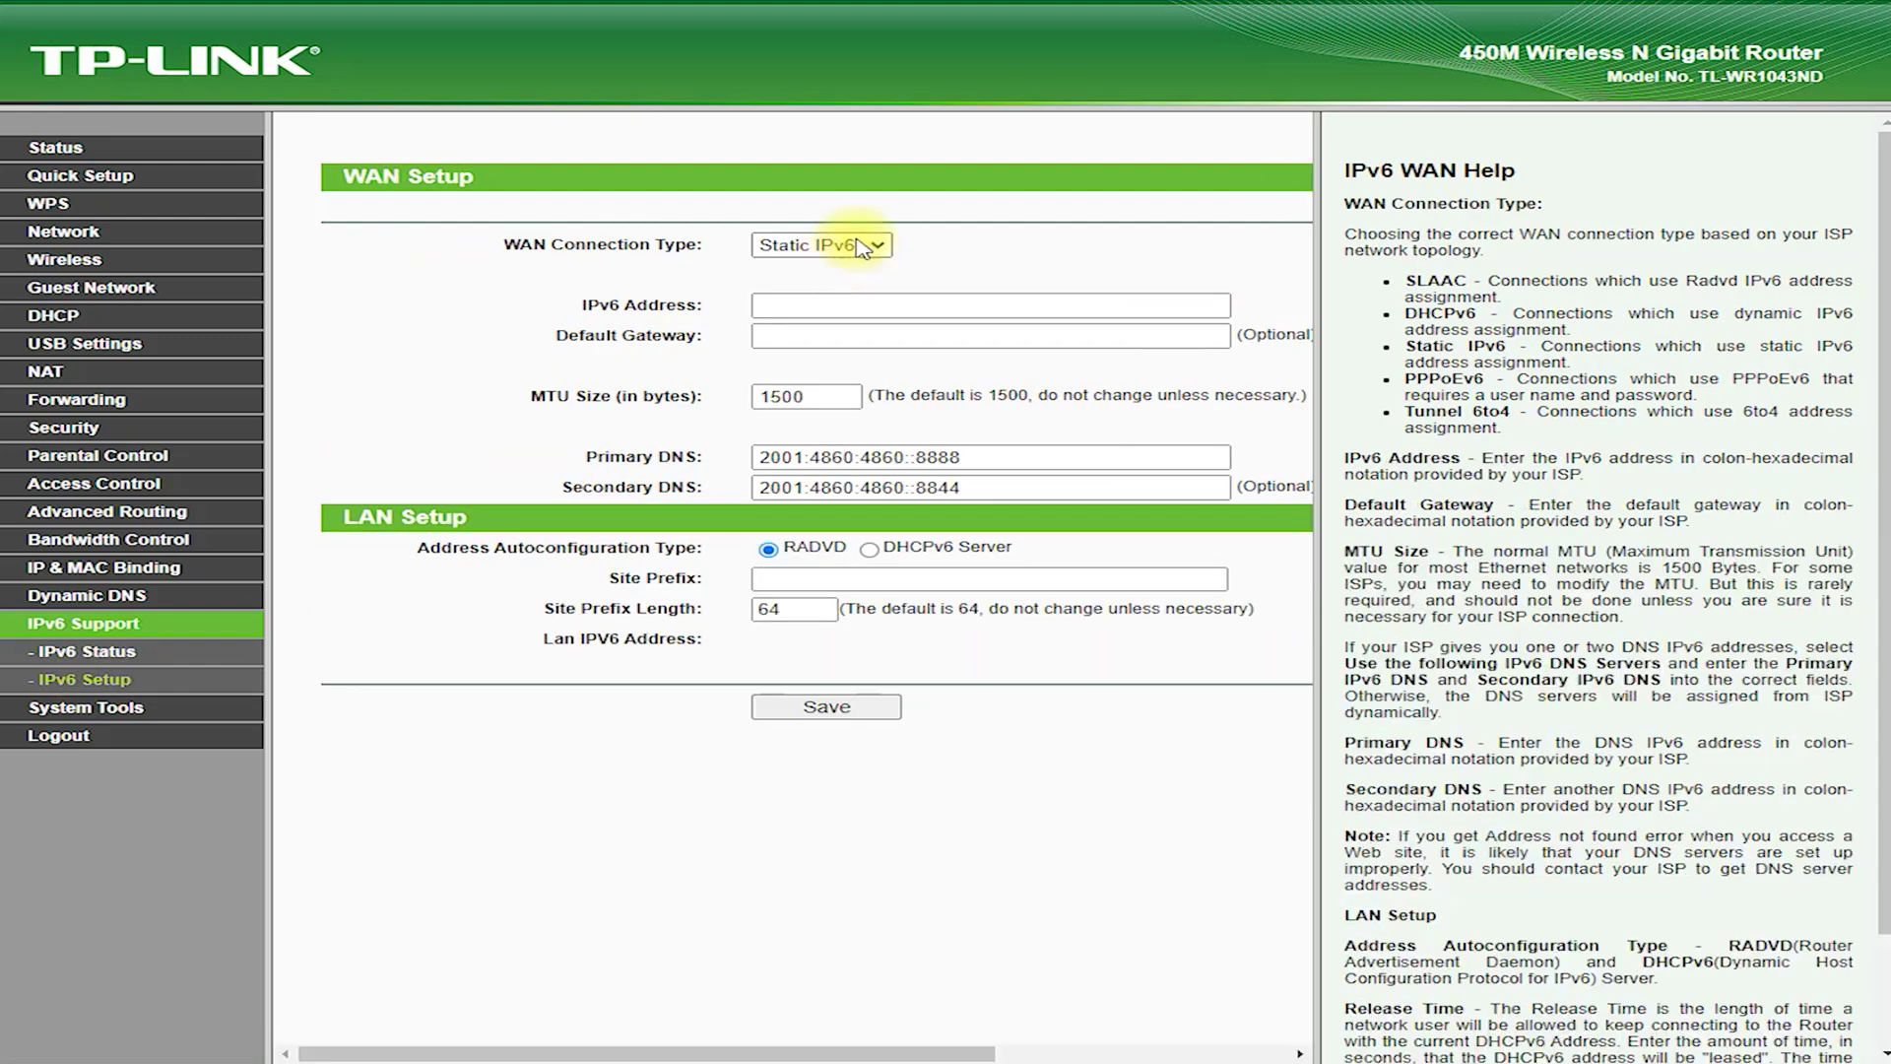
pyautogui.click(863, 246)
pyautogui.click(826, 325)
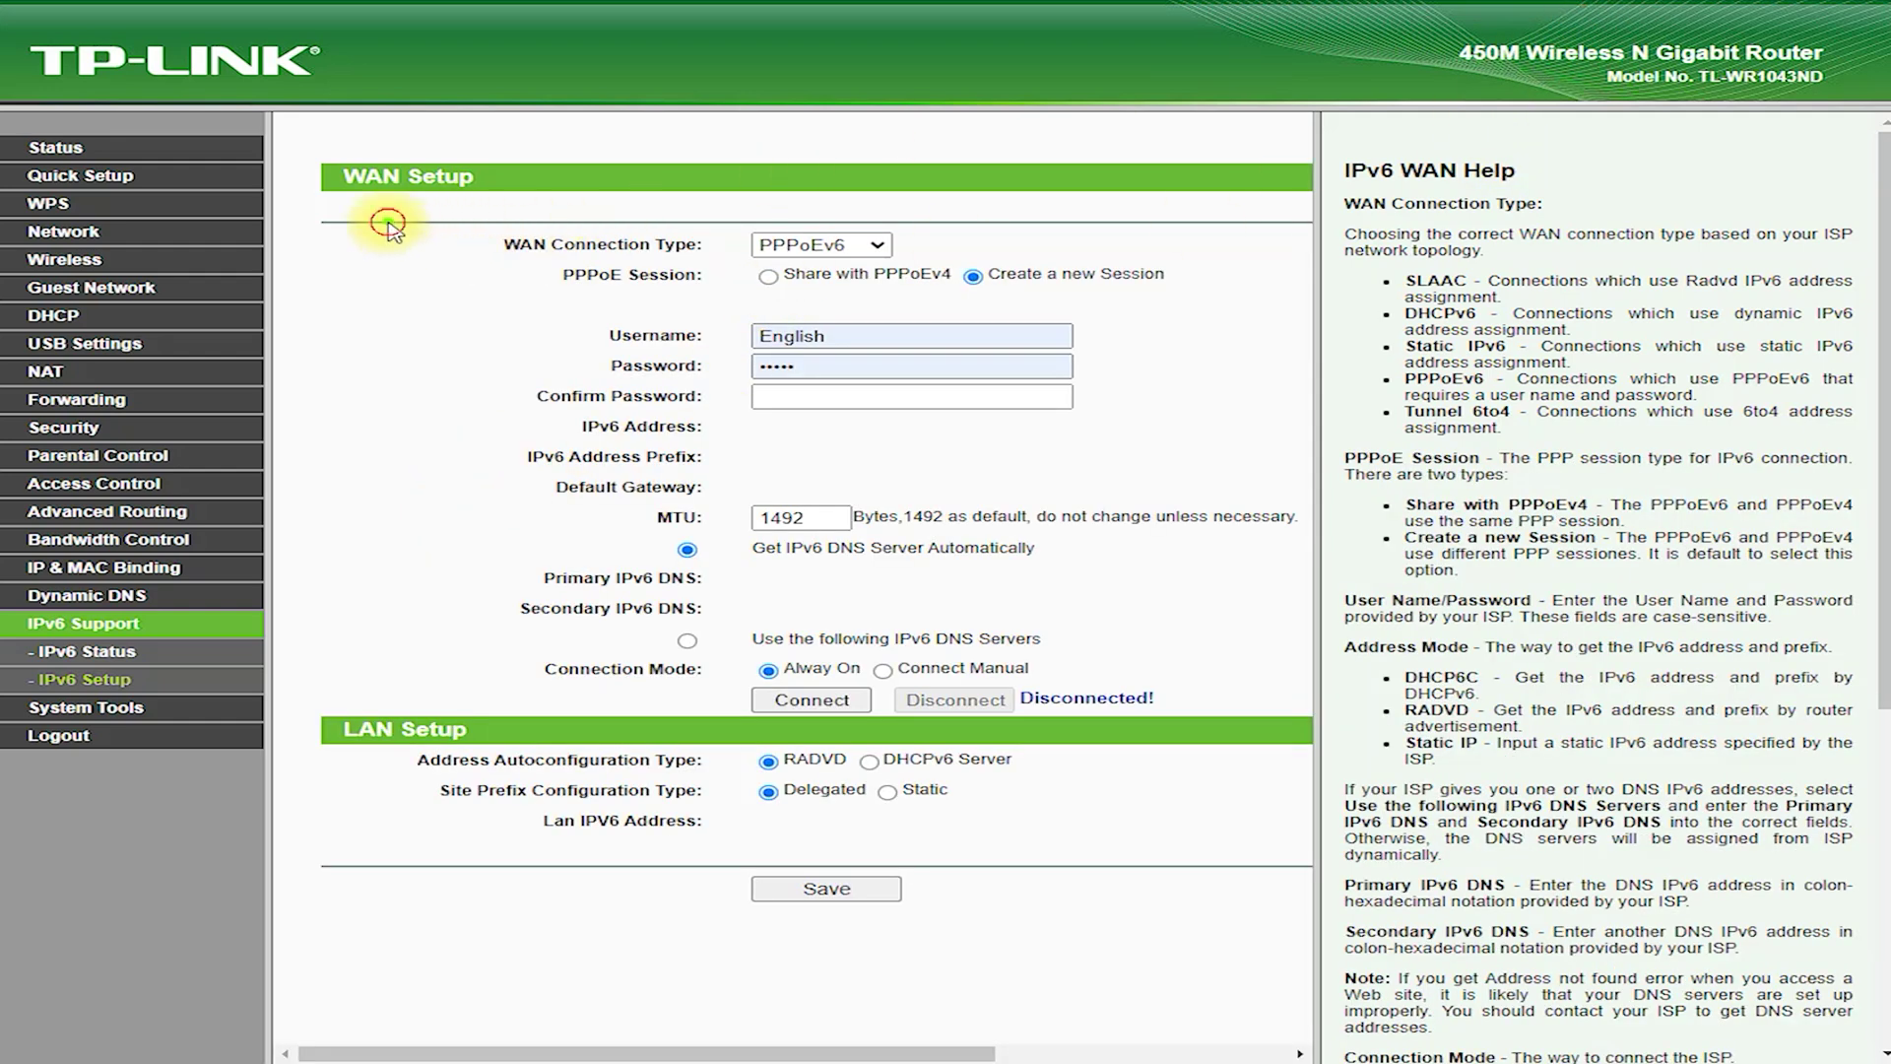
pyautogui.moveTo(384, 220); pyautogui.dragTo(338, 150)
pyautogui.moveTo(556, 192); pyautogui.dragTo(741, 236)
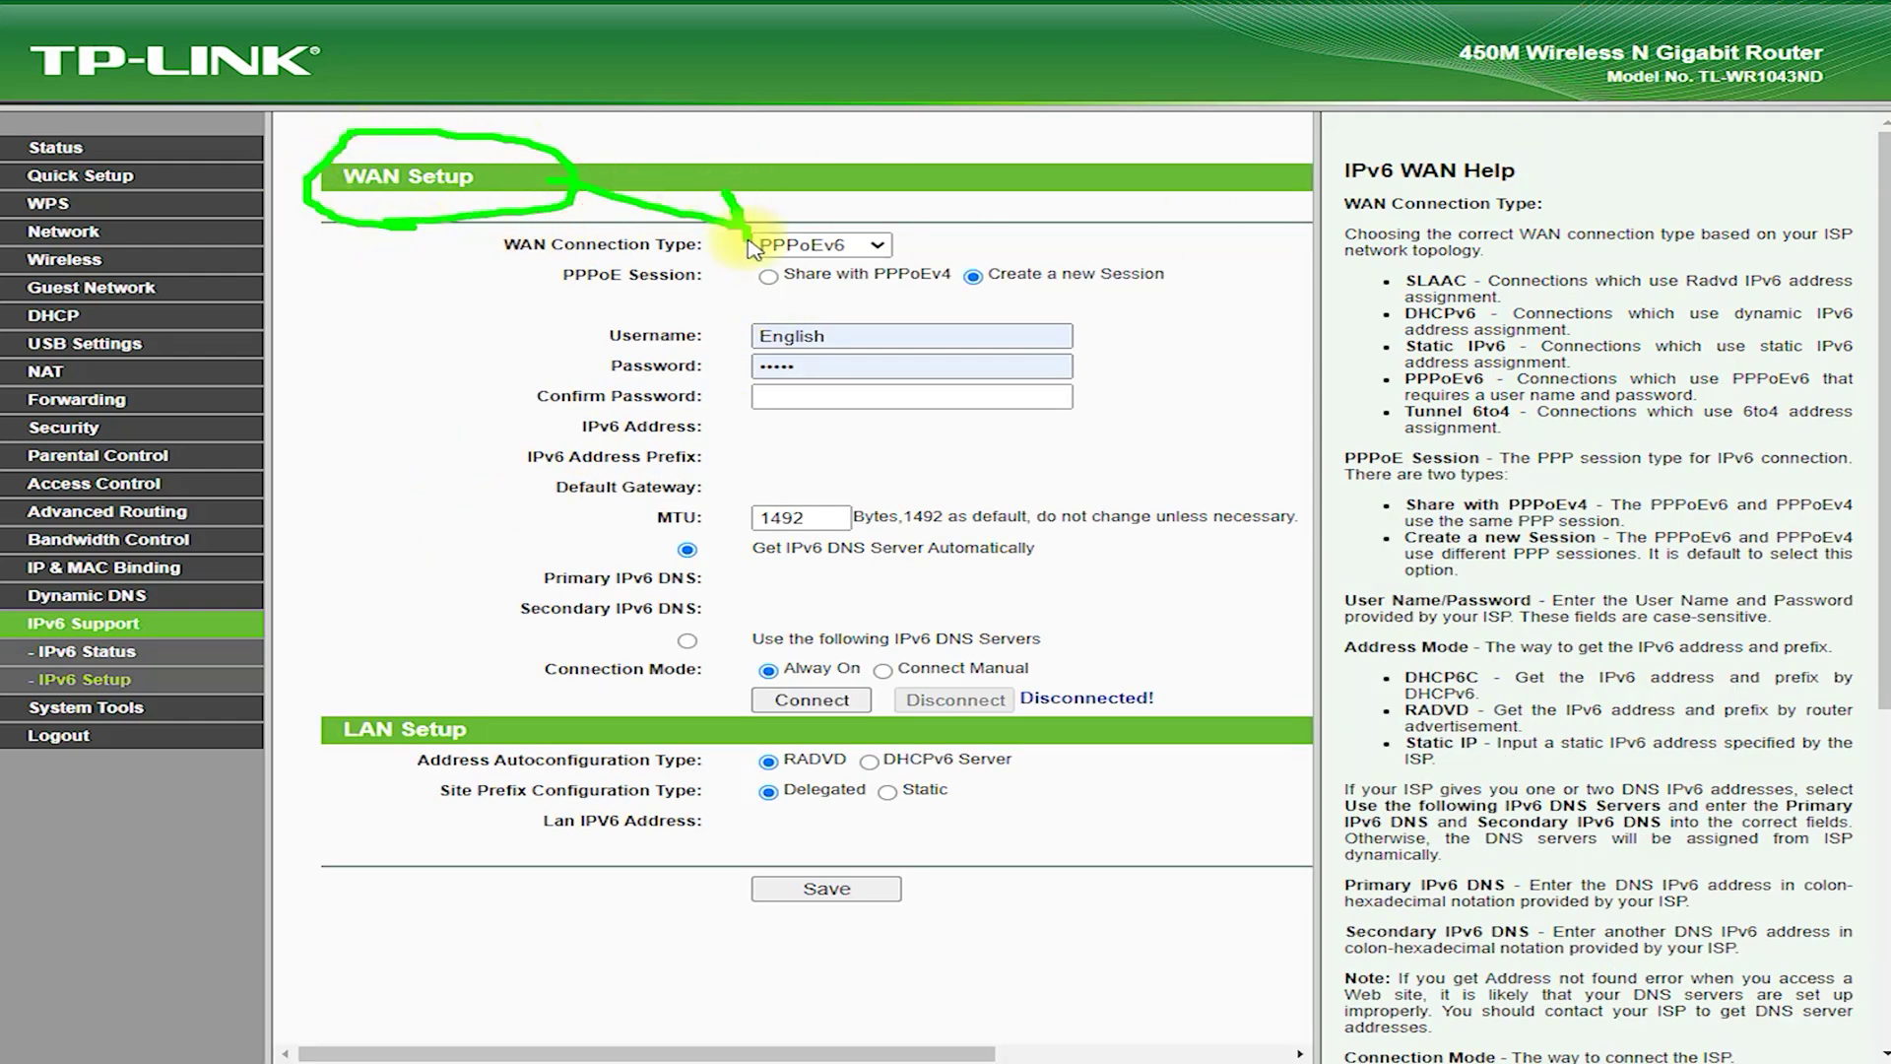
pyautogui.moveTo(336, 760); pyautogui.dragTo(472, 777)
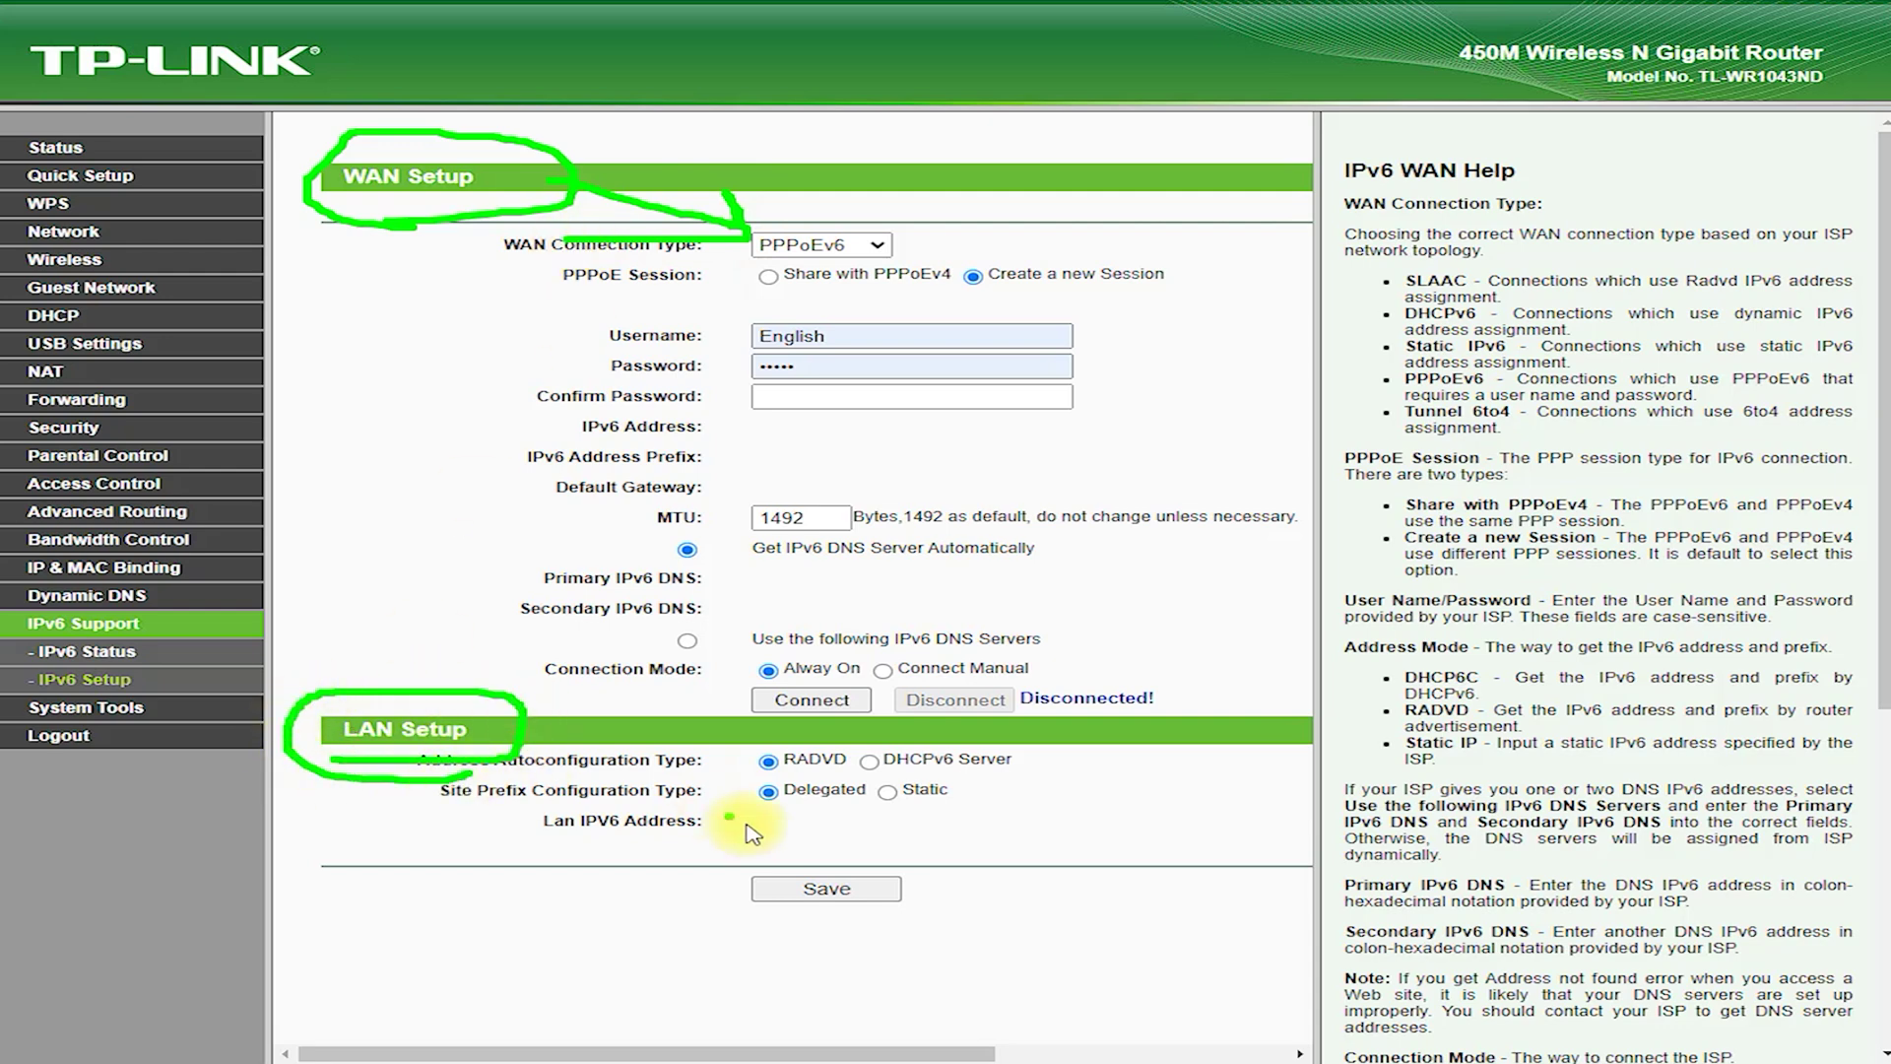
pyautogui.moveTo(597, 852); pyautogui.dragTo(727, 791)
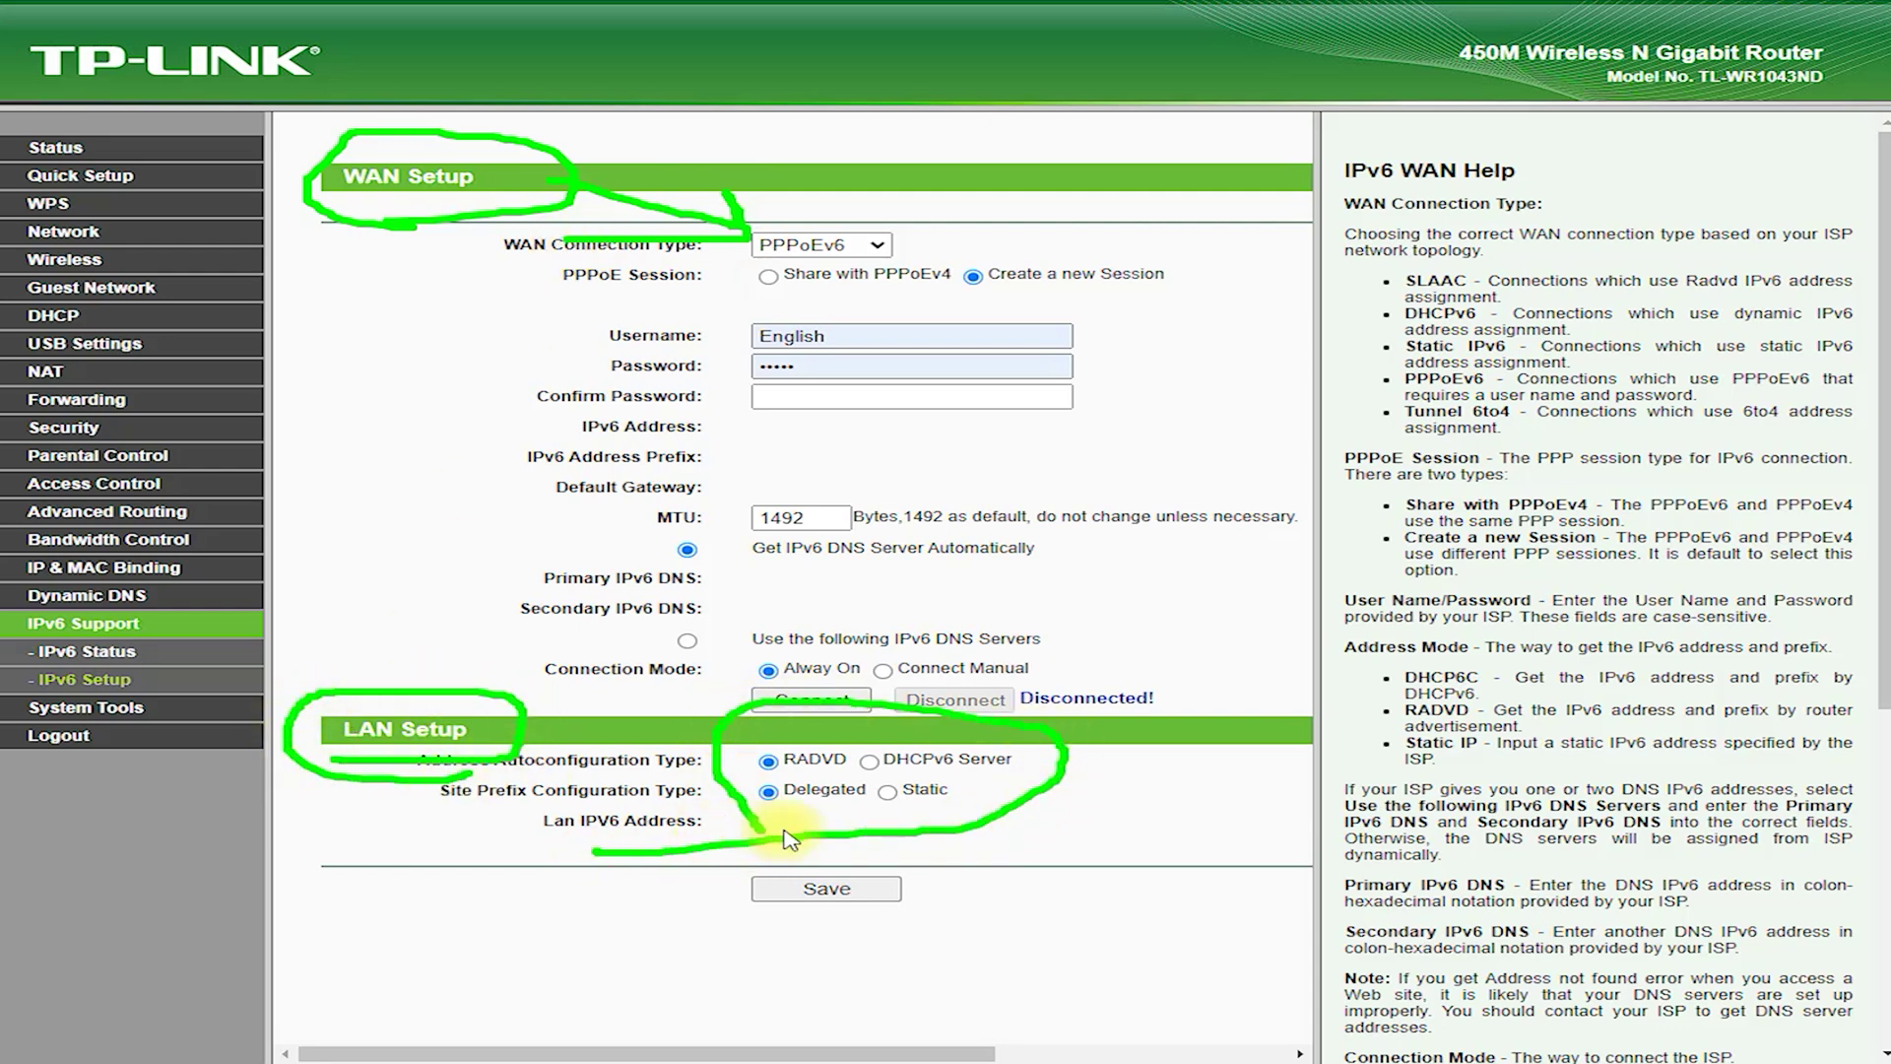
# Check the time zone list, then view the Diagnostic and Firmware Upgrade pages.
pyautogui.click(64, 710)
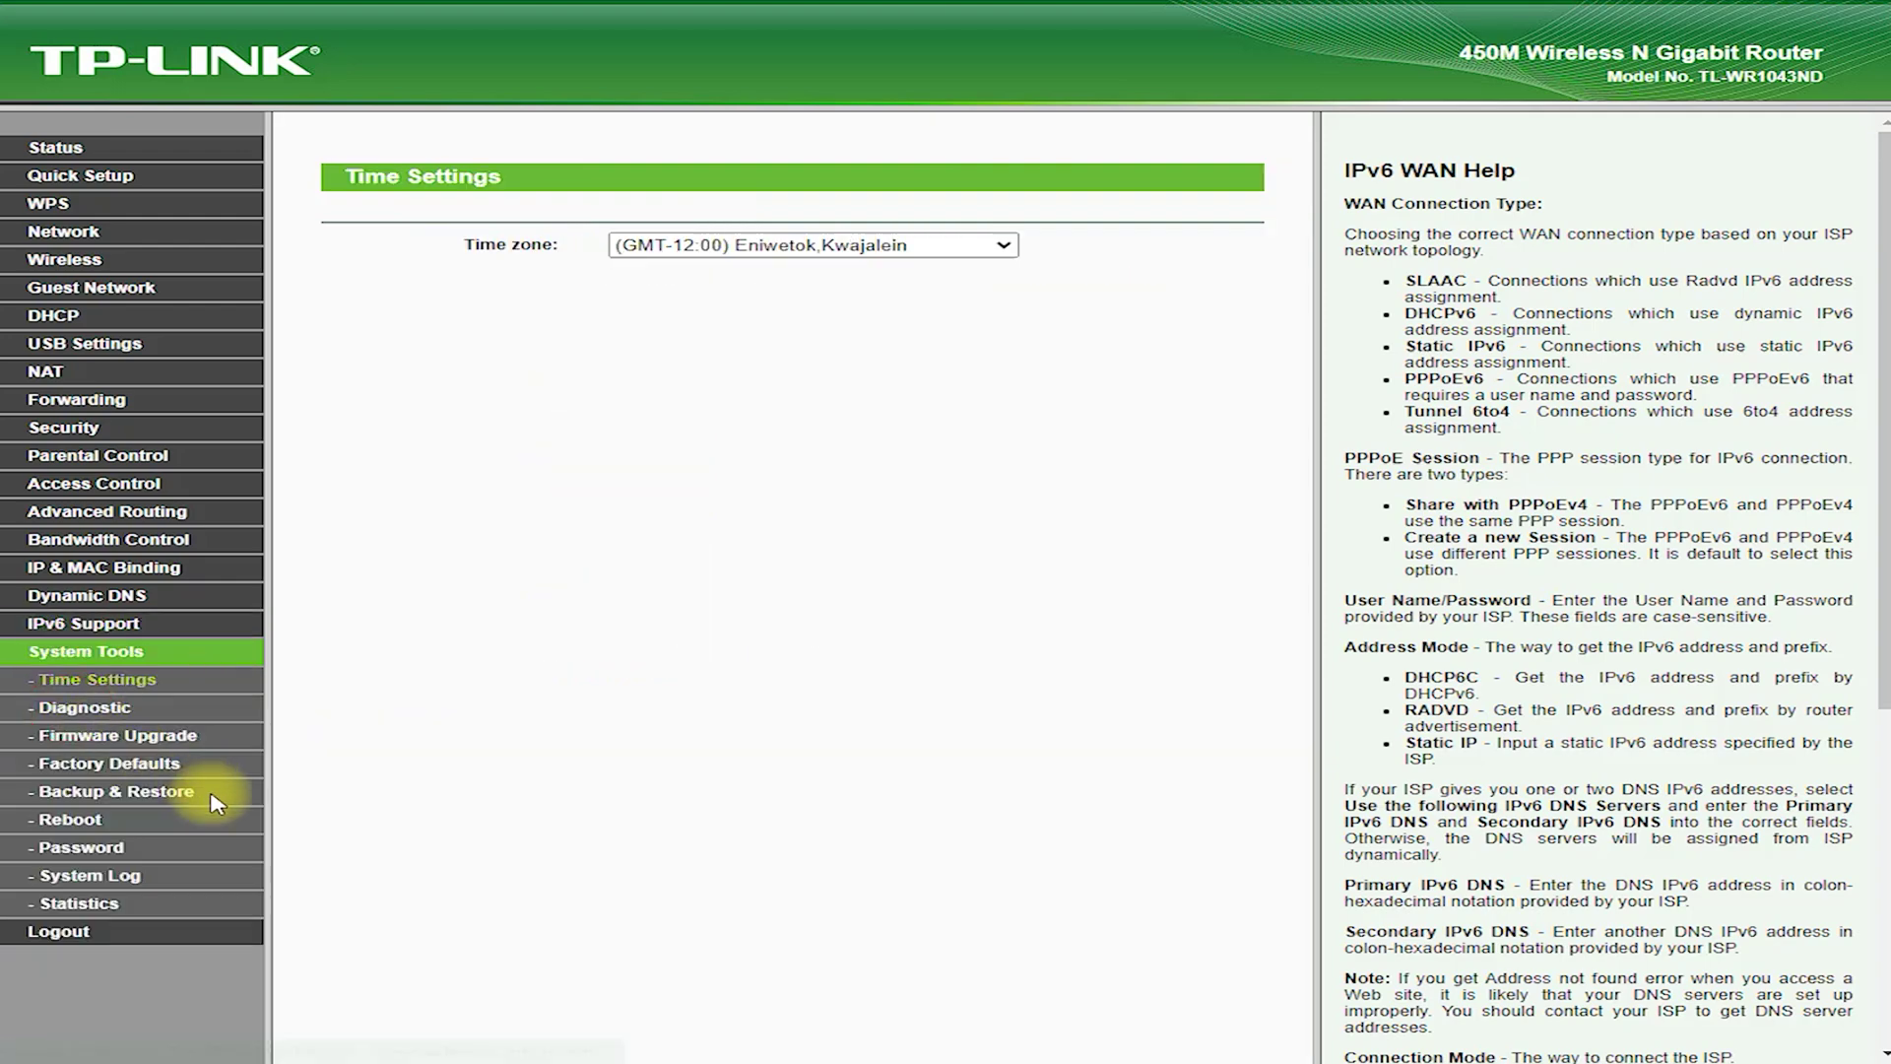
pyautogui.click(840, 249)
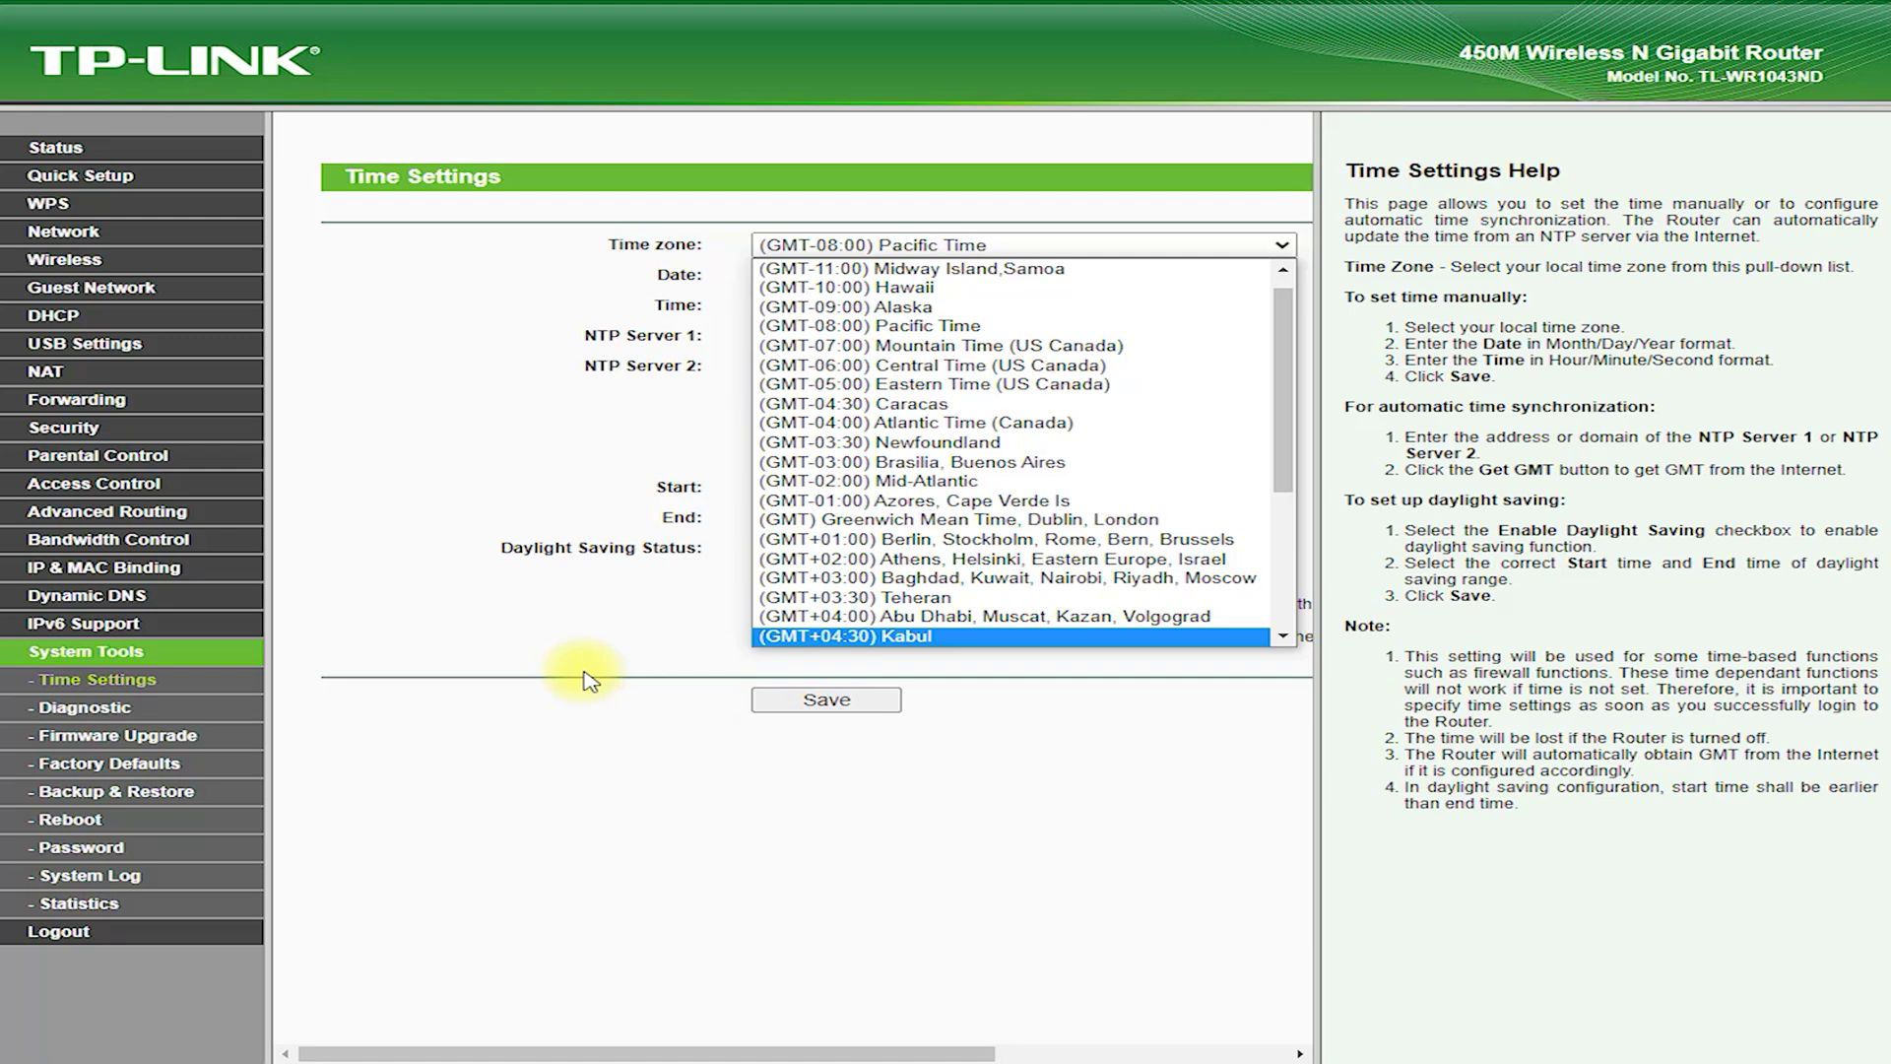
pyautogui.click(537, 621)
pyautogui.click(75, 717)
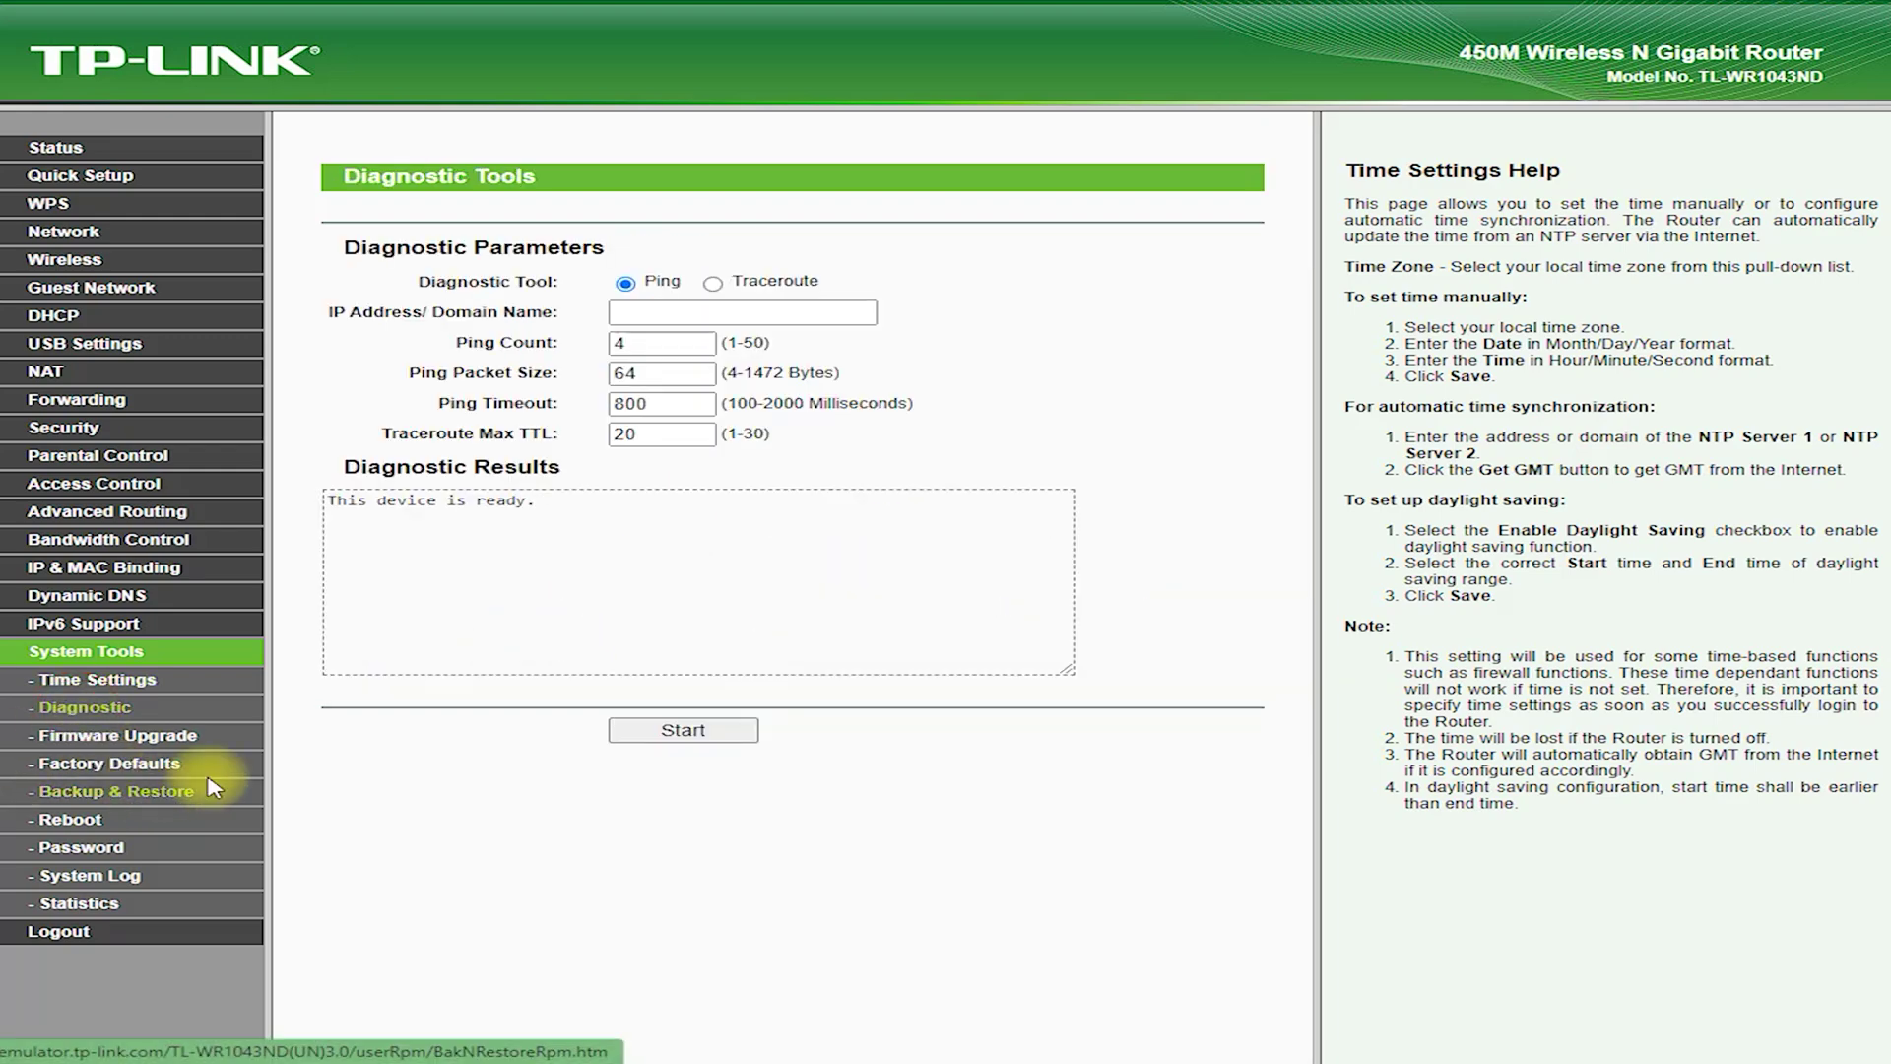
pyautogui.click(115, 737)
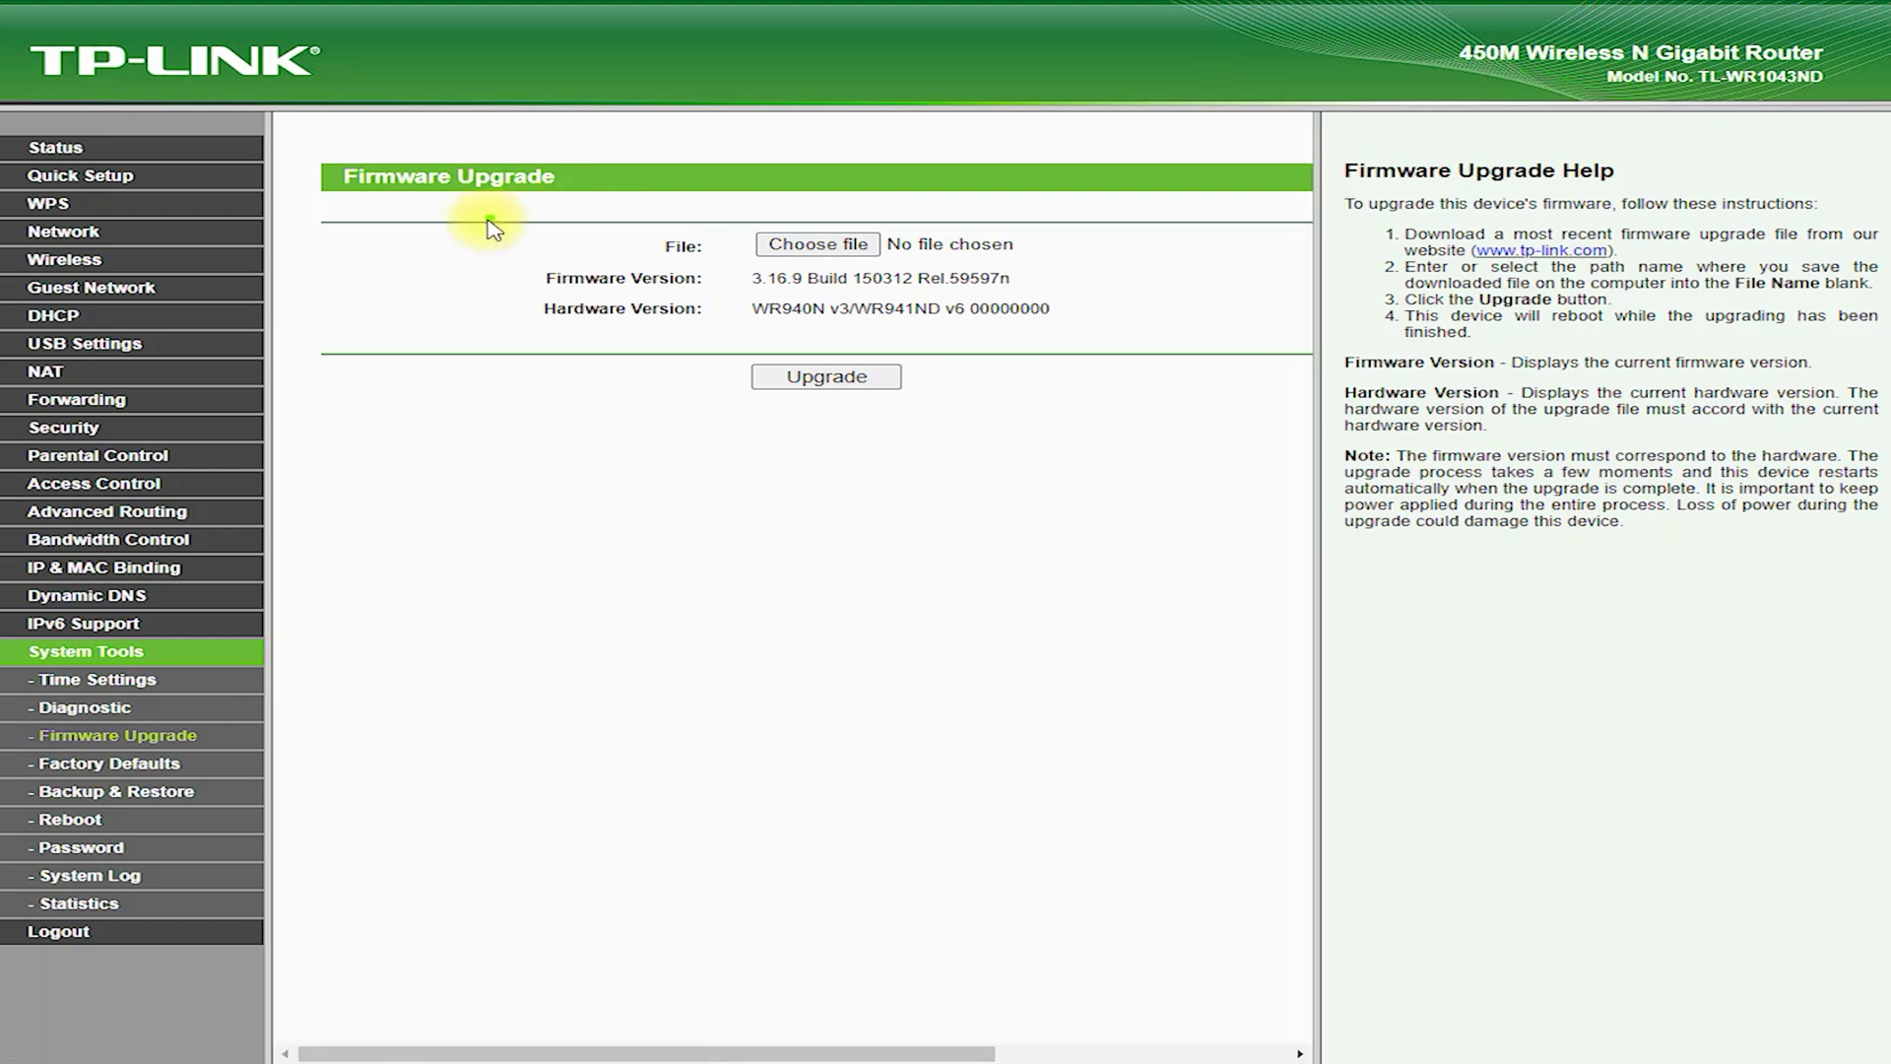
pyautogui.moveTo(471, 224); pyautogui.dragTo(463, 238)
pyautogui.moveTo(588, 184); pyautogui.dragTo(737, 237)
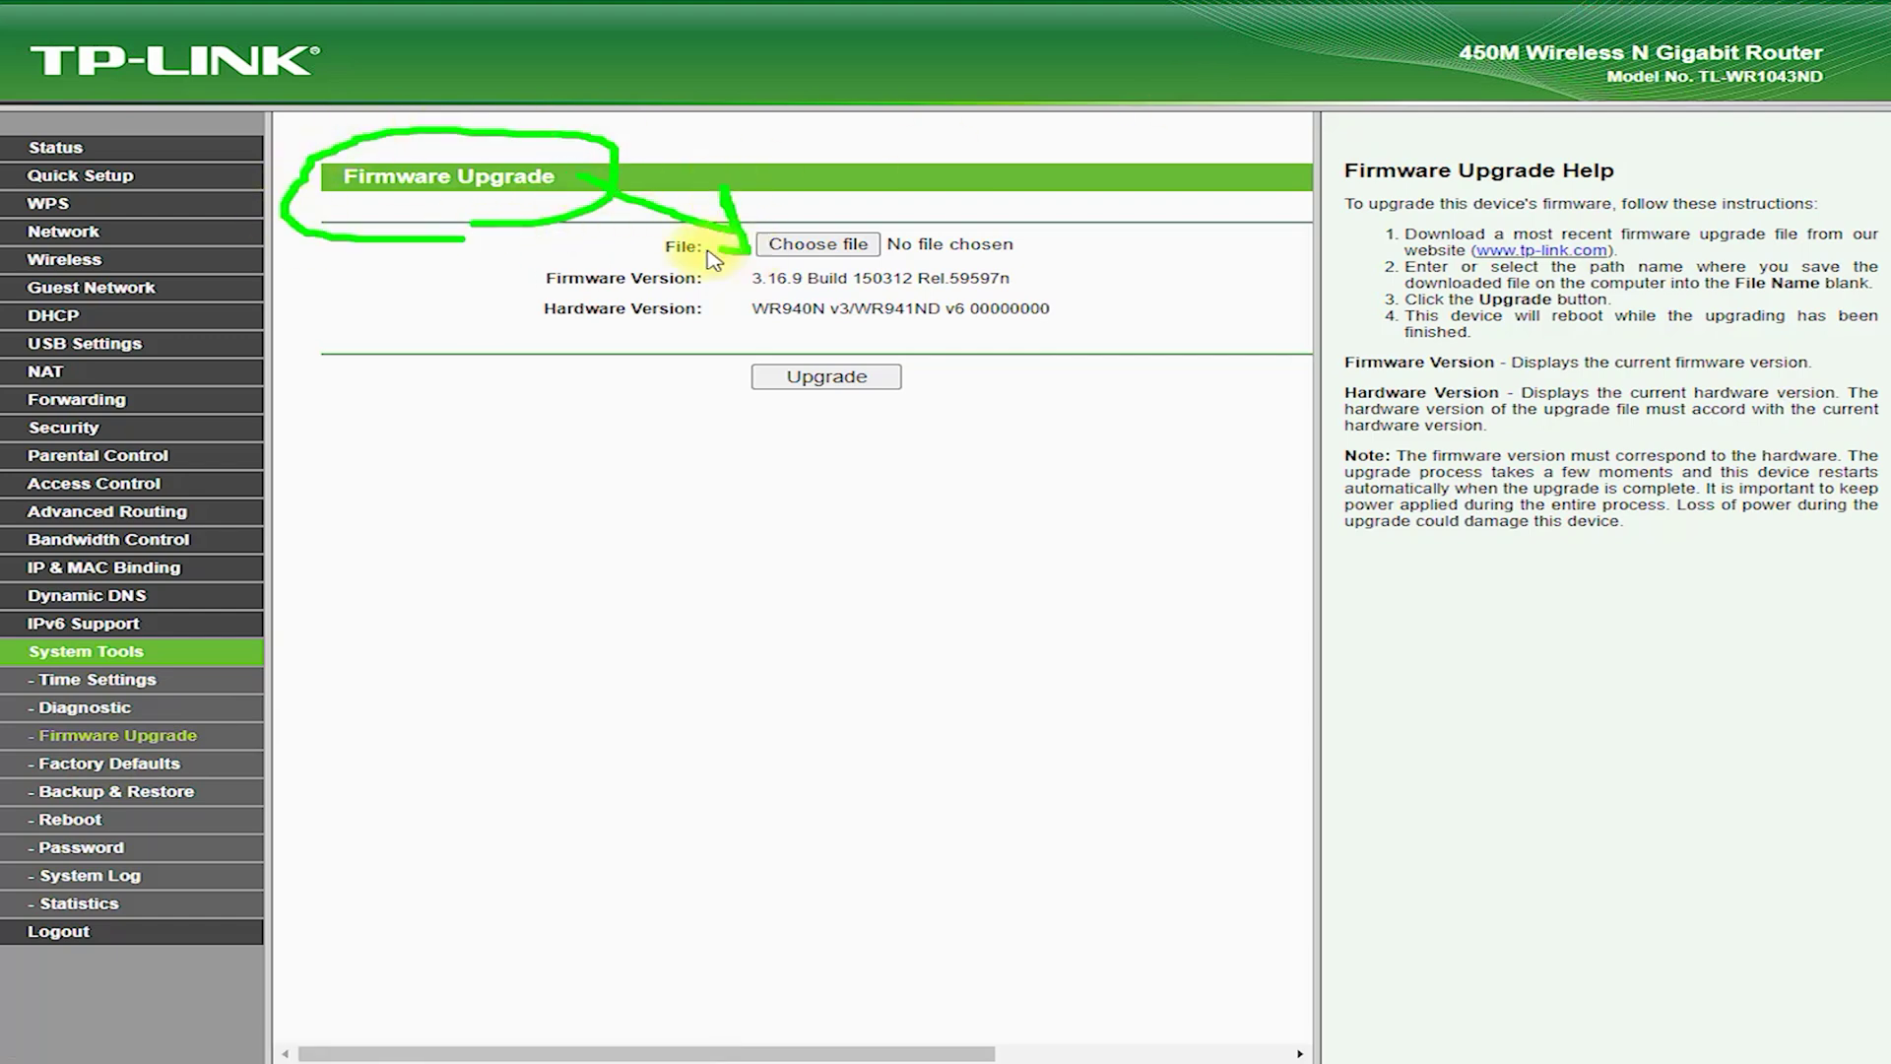
pyautogui.click(155, 740)
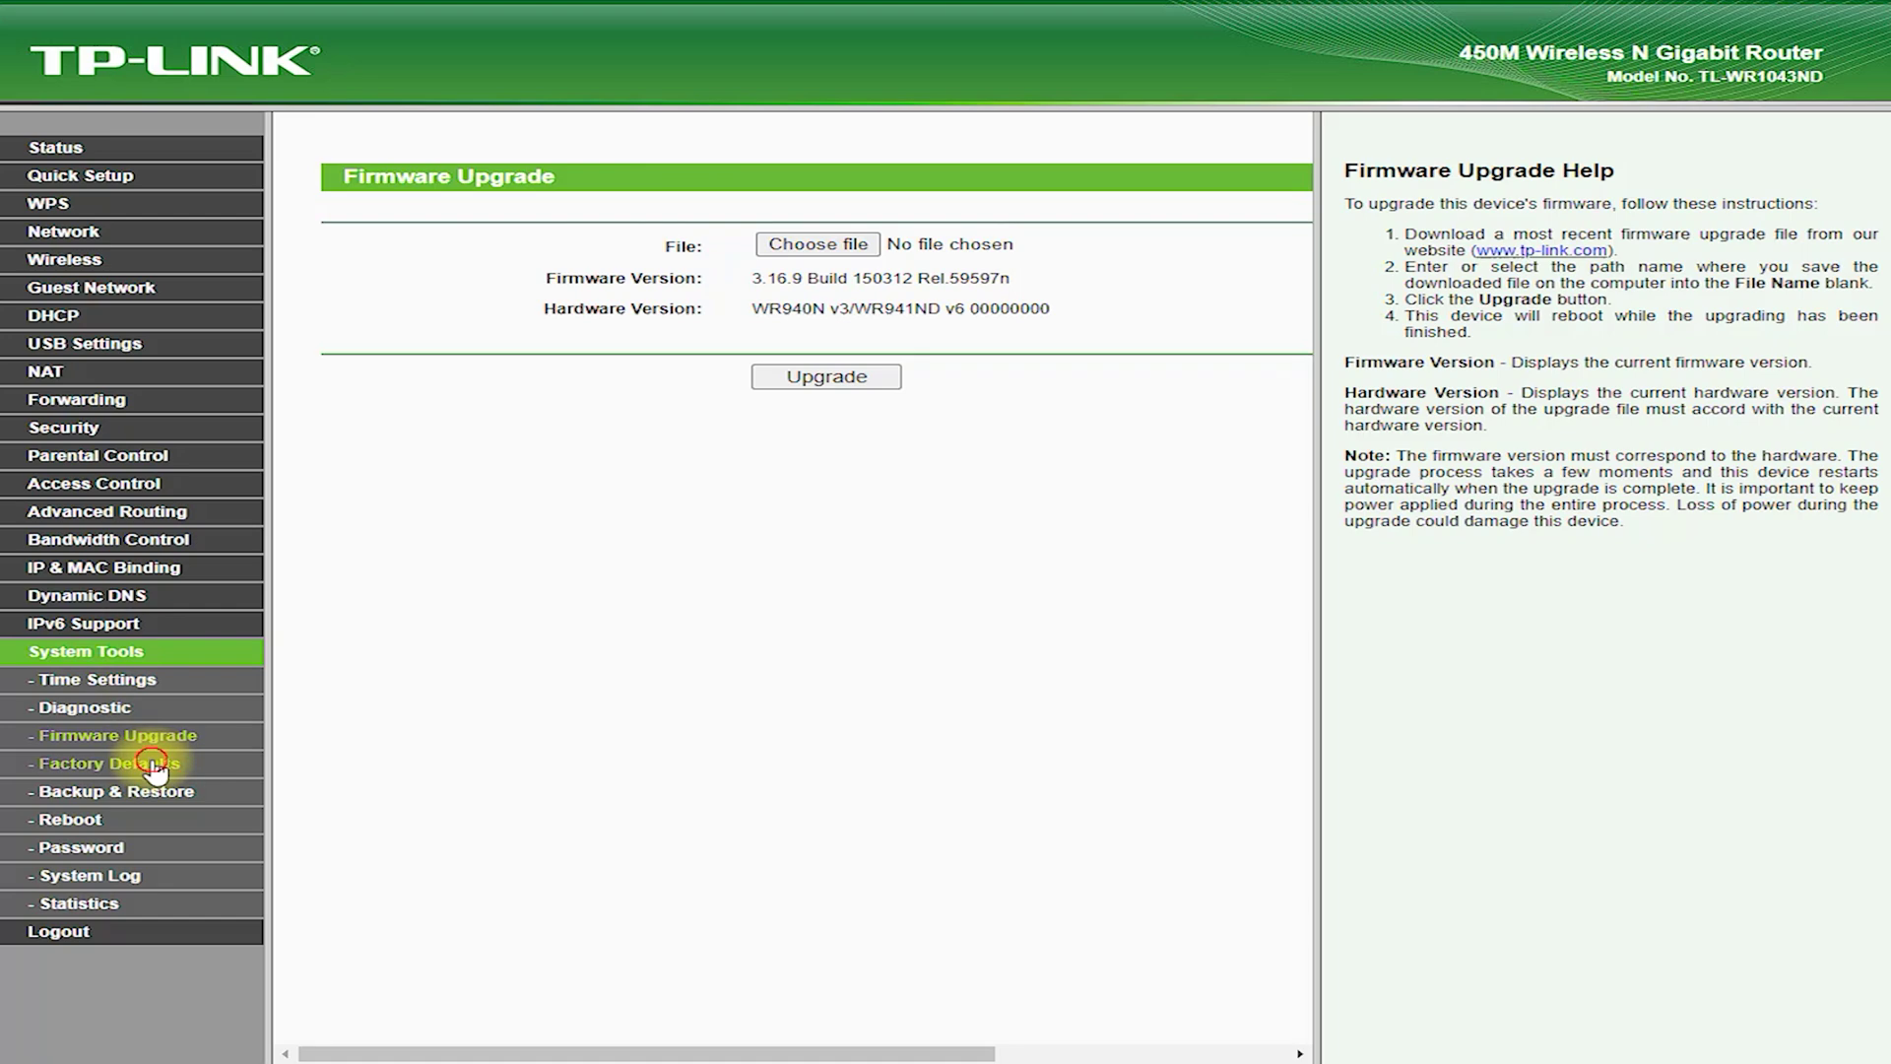
# Browse Factory Defaults, Backup & Restore and Reboot pages, ending on the Password form.
pyautogui.click(153, 765)
pyautogui.click(67, 788)
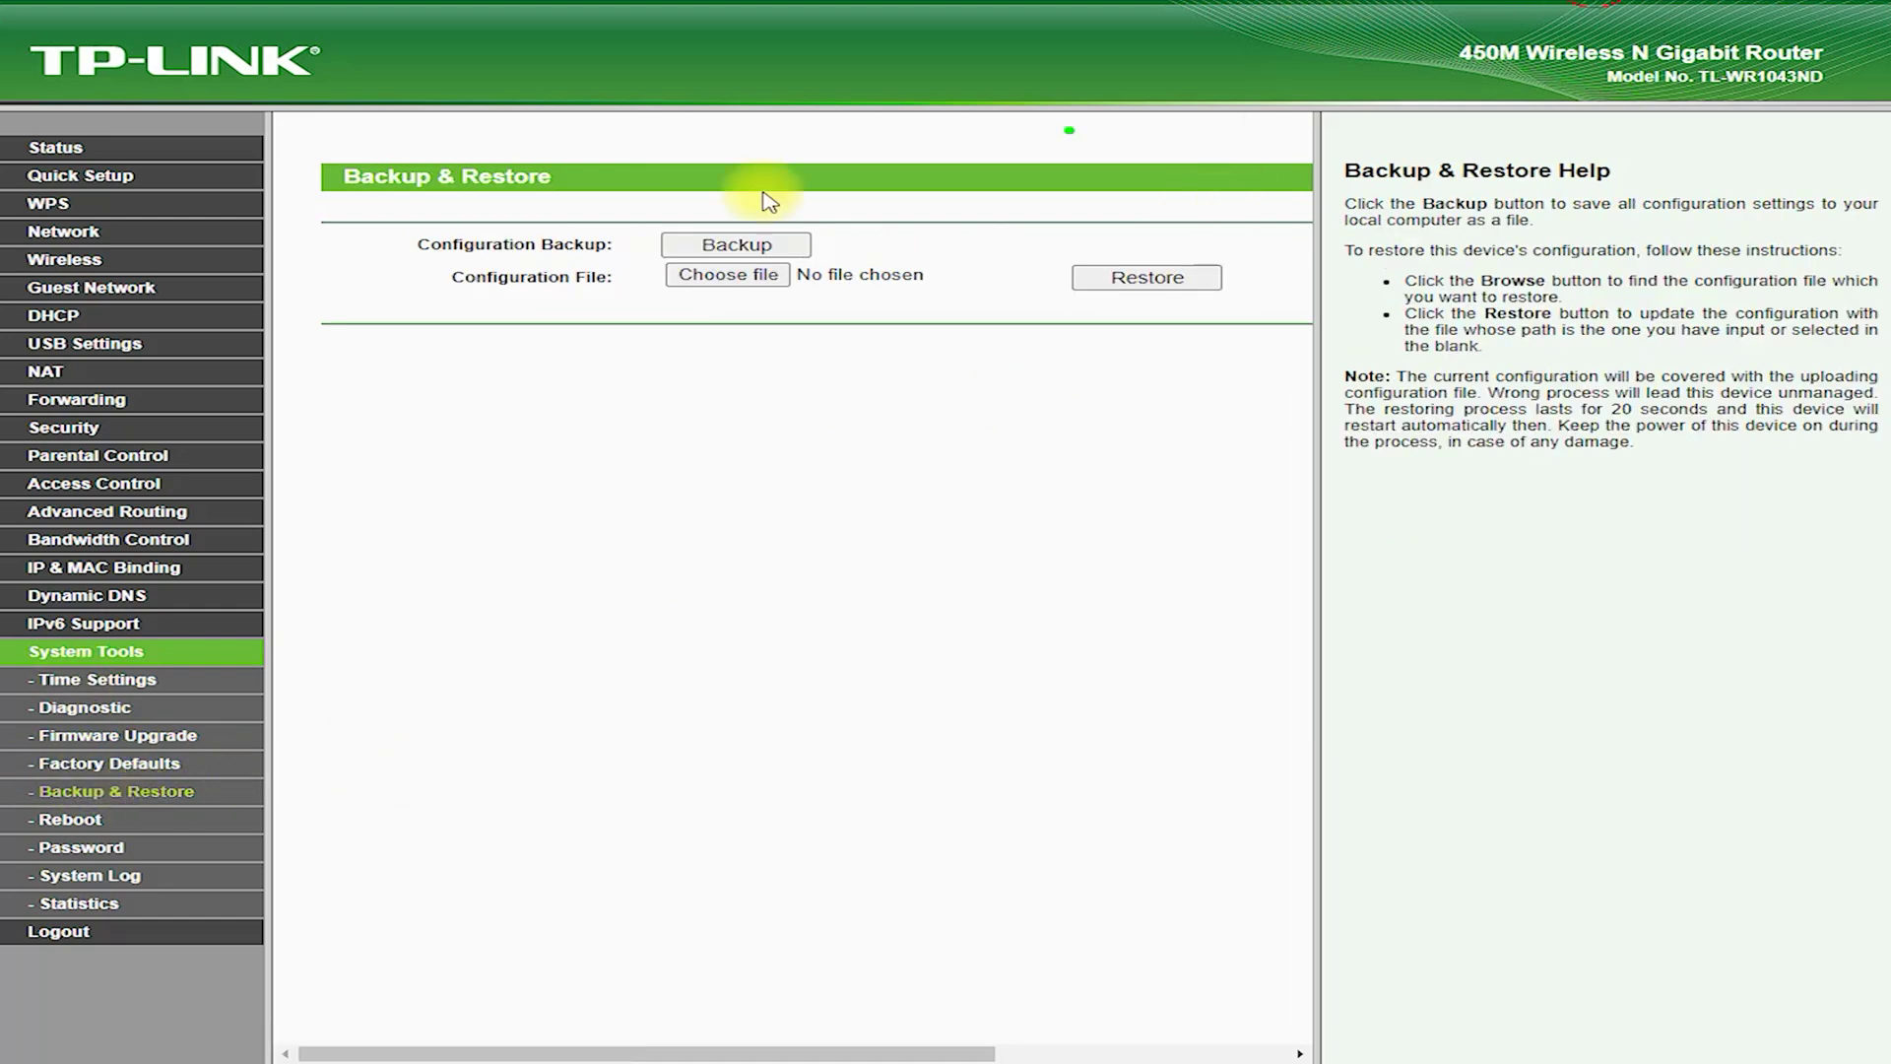
pyautogui.moveTo(606, 202); pyautogui.dragTo(566, 187)
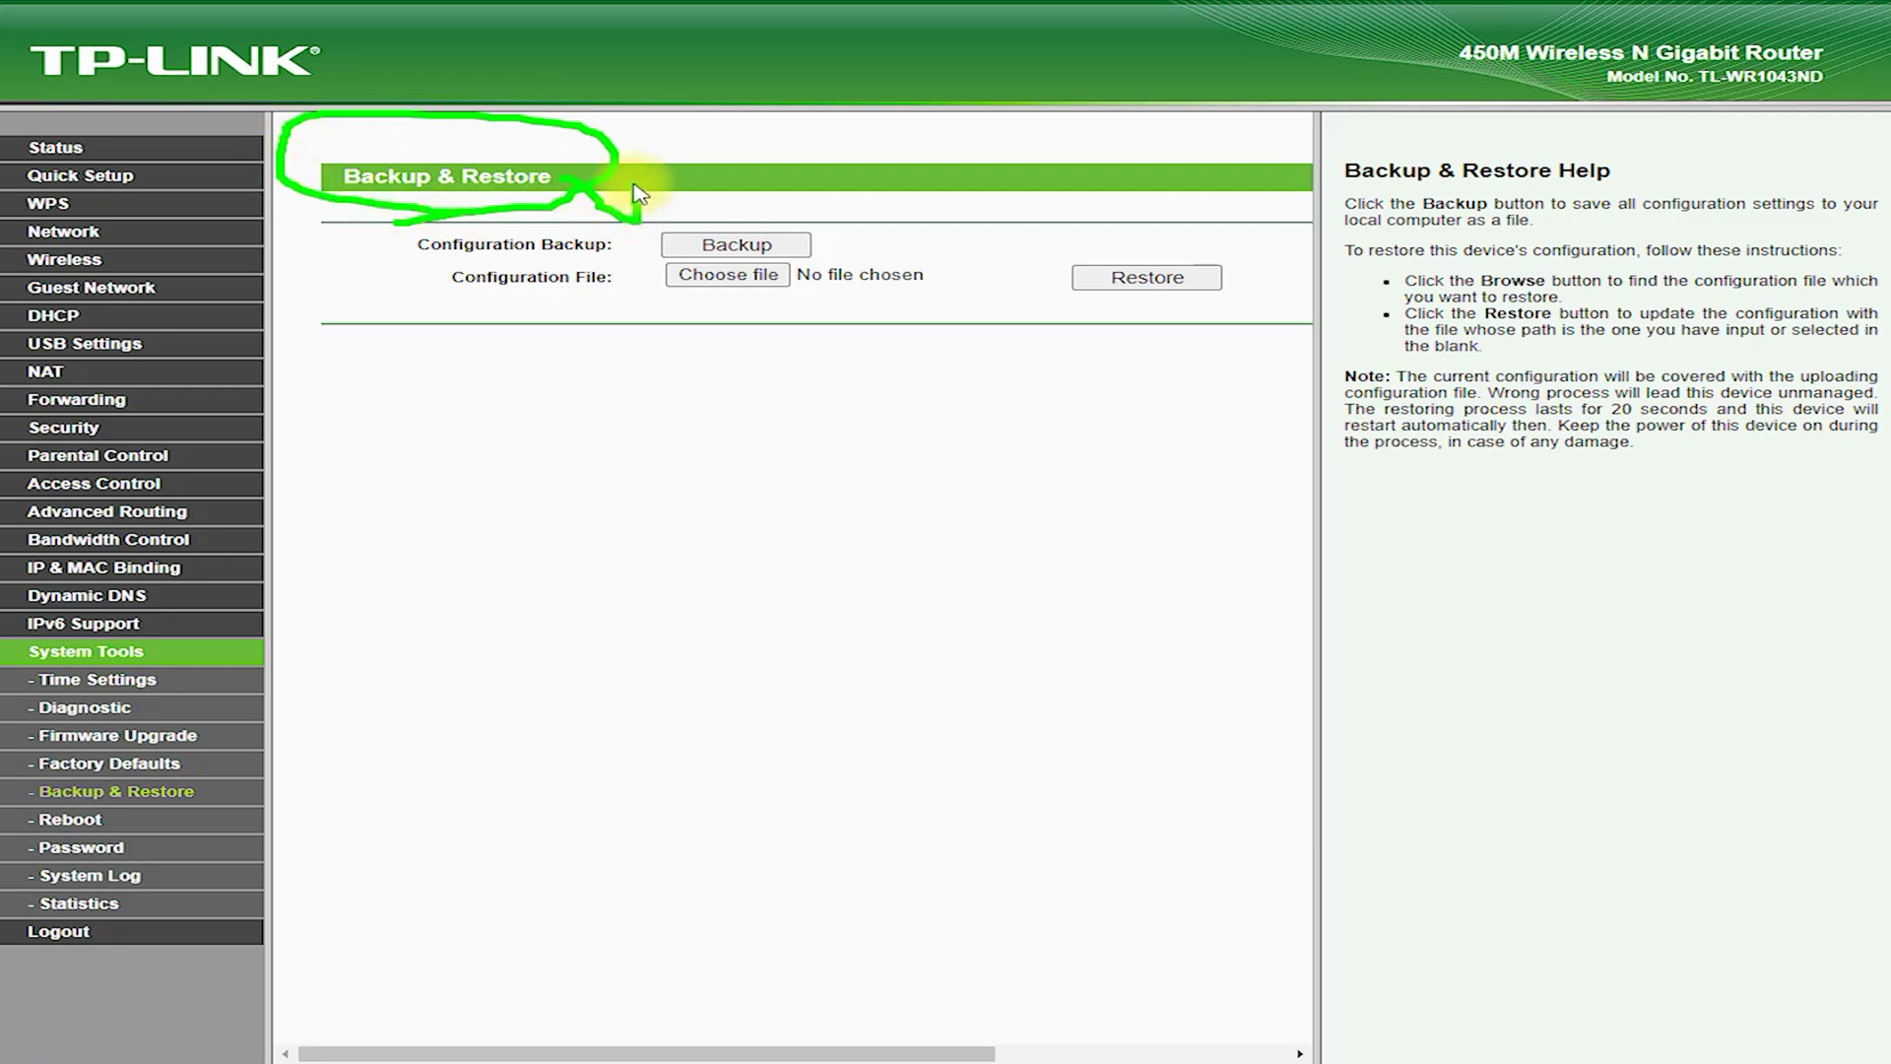
pyautogui.click(78, 821)
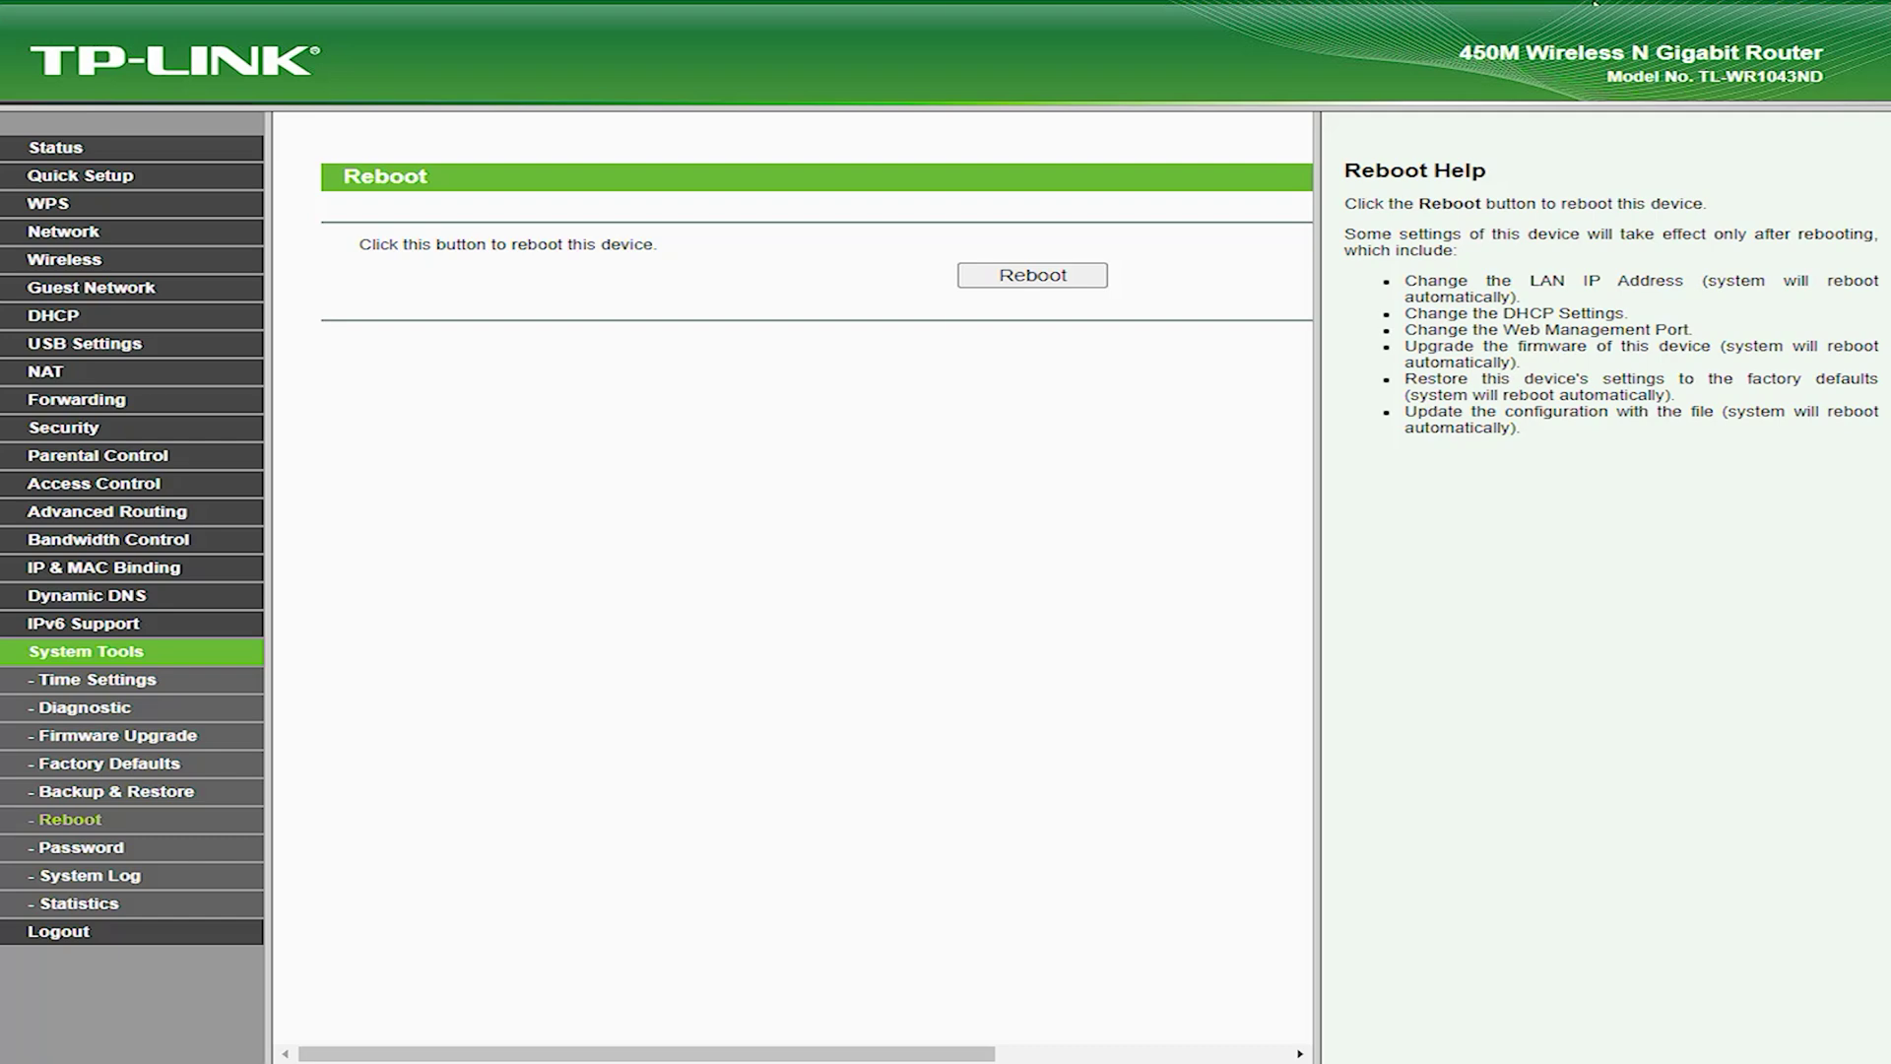
pyautogui.moveTo(390, 212)
pyautogui.mouseDown()
pyautogui.moveTo(867, 267)
pyautogui.moveTo(652, 295)
pyautogui.mouseUp()
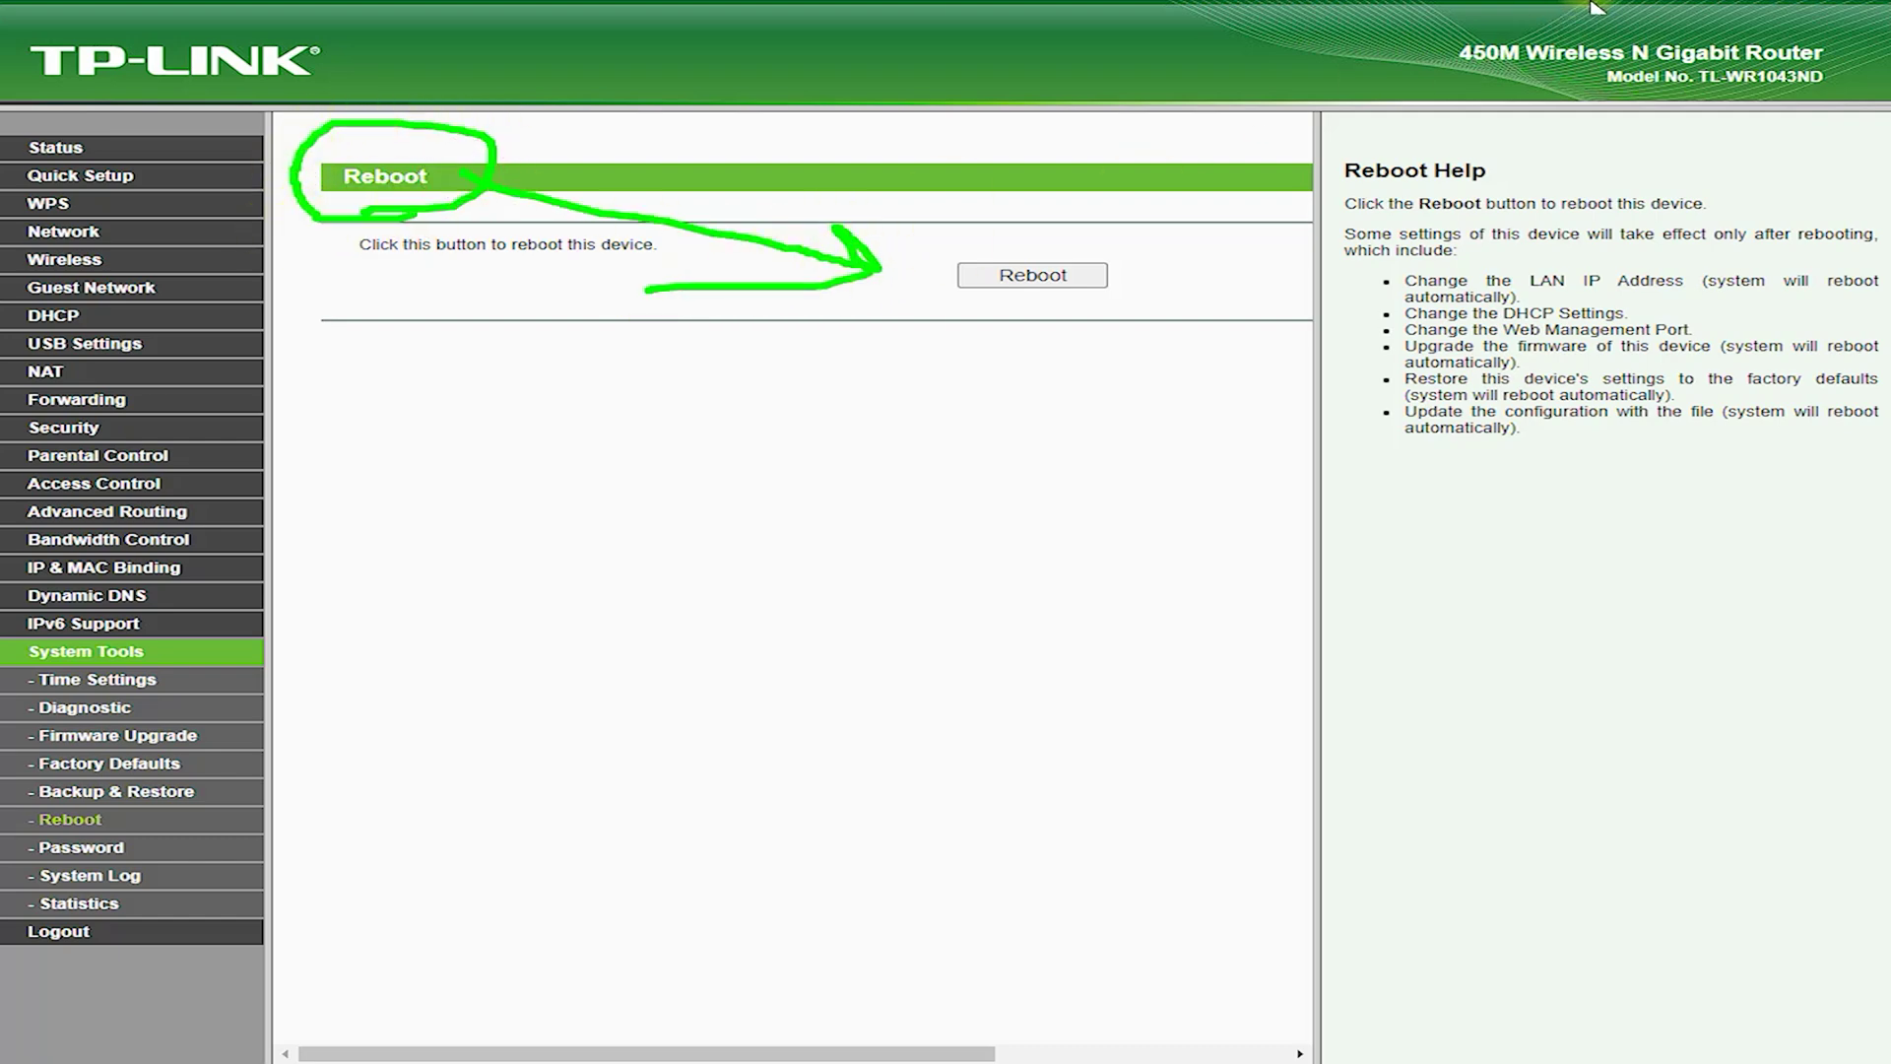
pyautogui.click(61, 847)
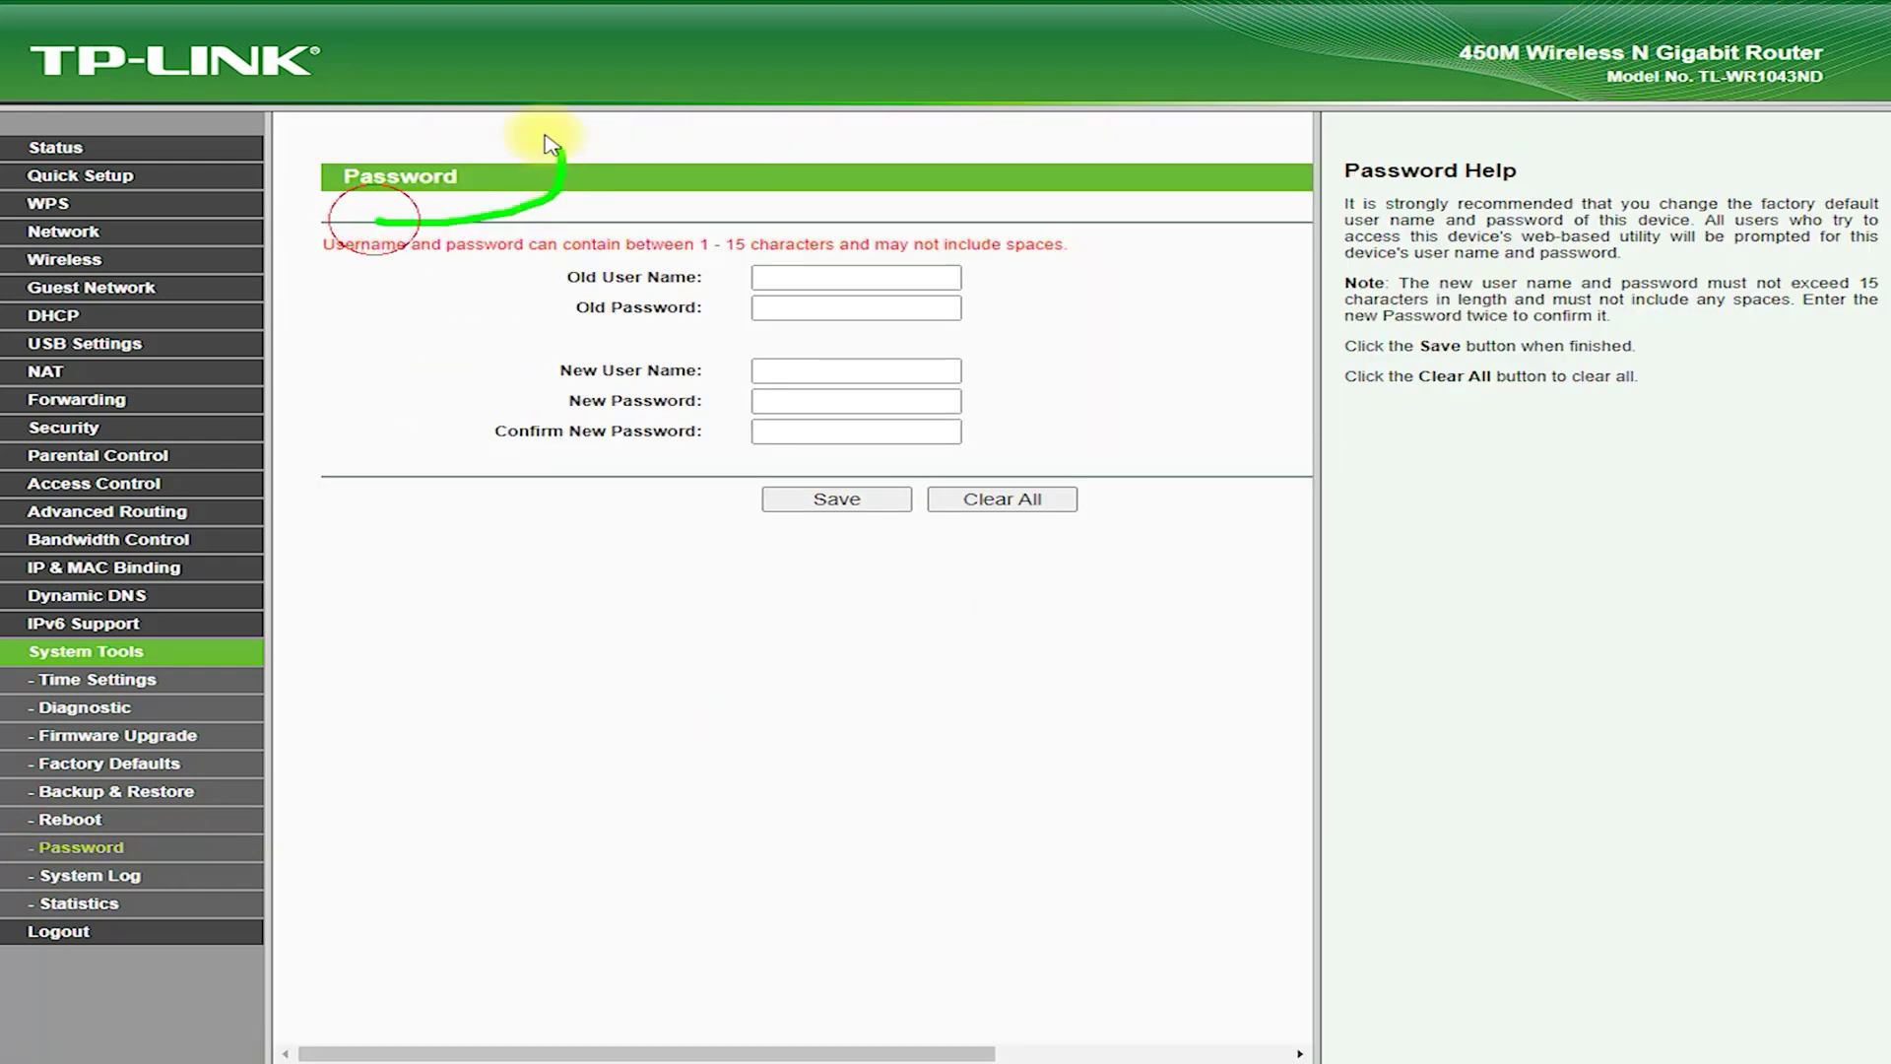
pyautogui.moveTo(450, 208); pyautogui.dragTo(439, 246)
pyautogui.moveTo(531, 177); pyautogui.dragTo(684, 282)
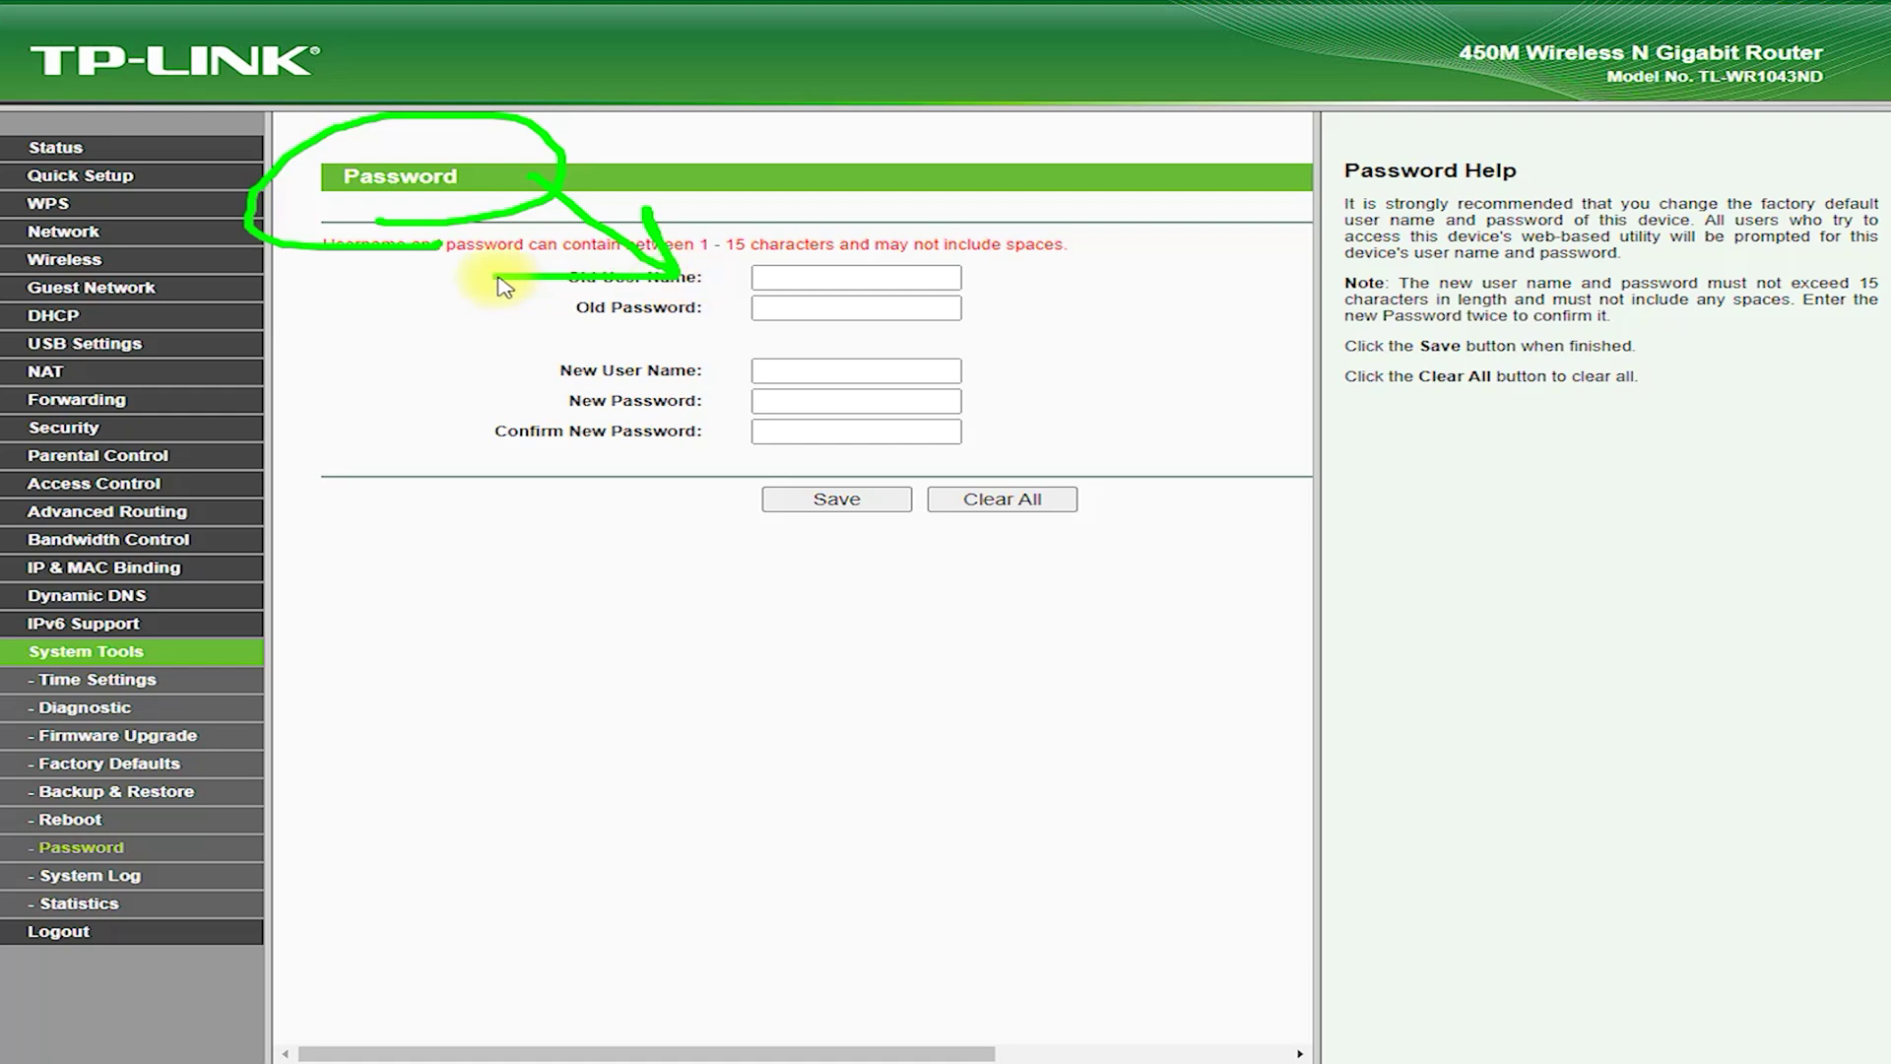